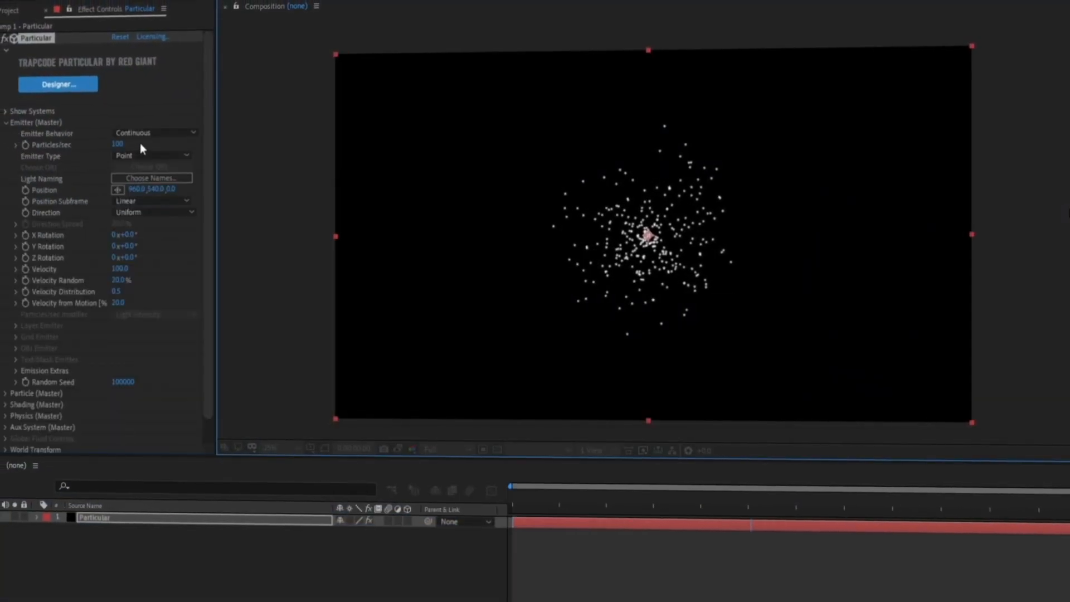
left_click(140, 154)
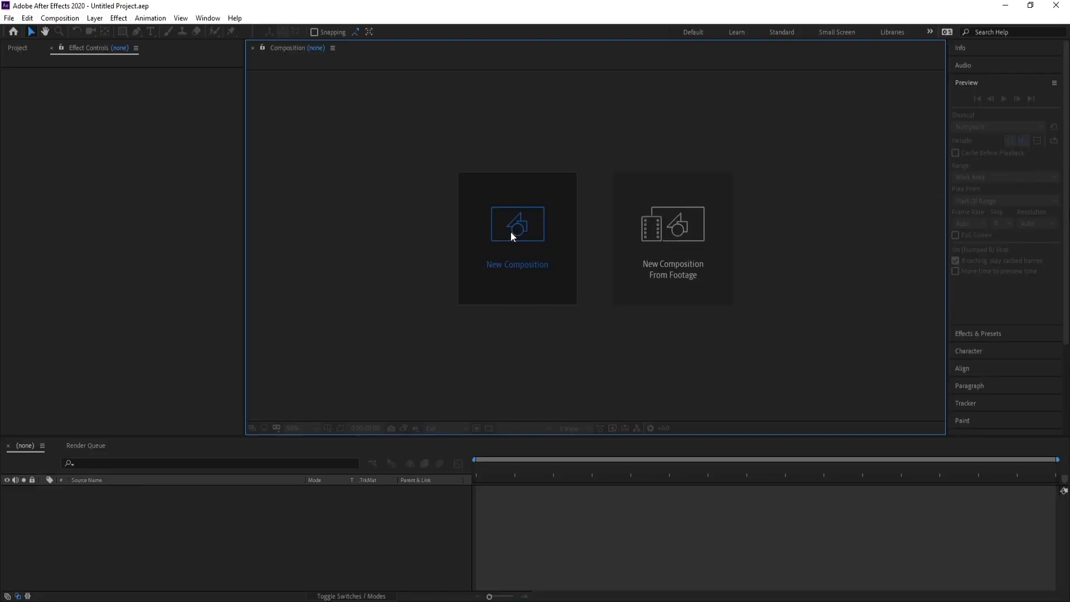
Create a black solid named Particular and apply the RG Trapcode Particular effect to it.
left_click(511, 232)
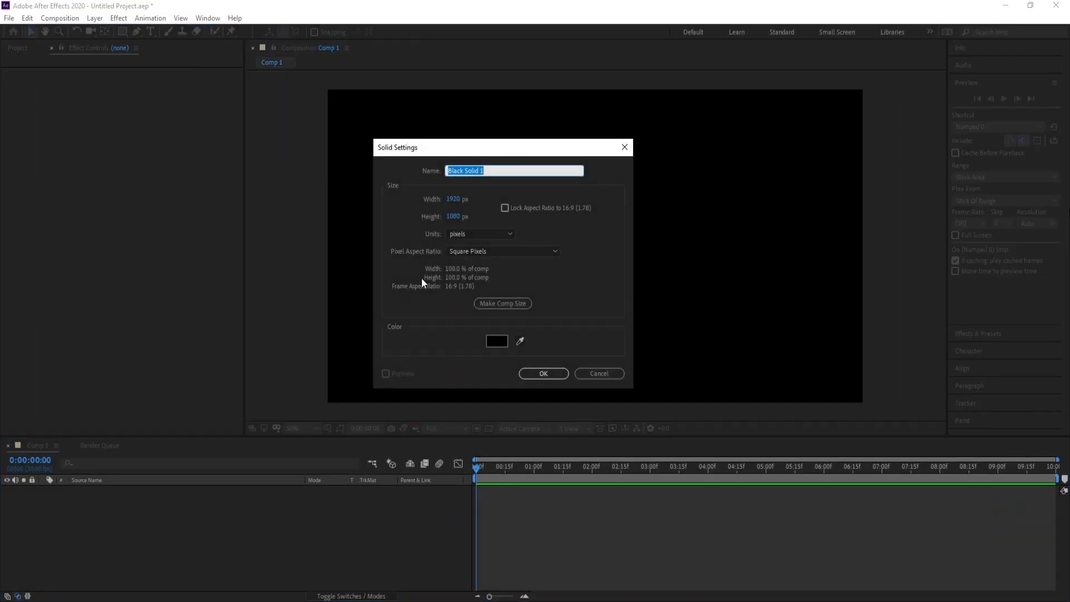
type("Particul")
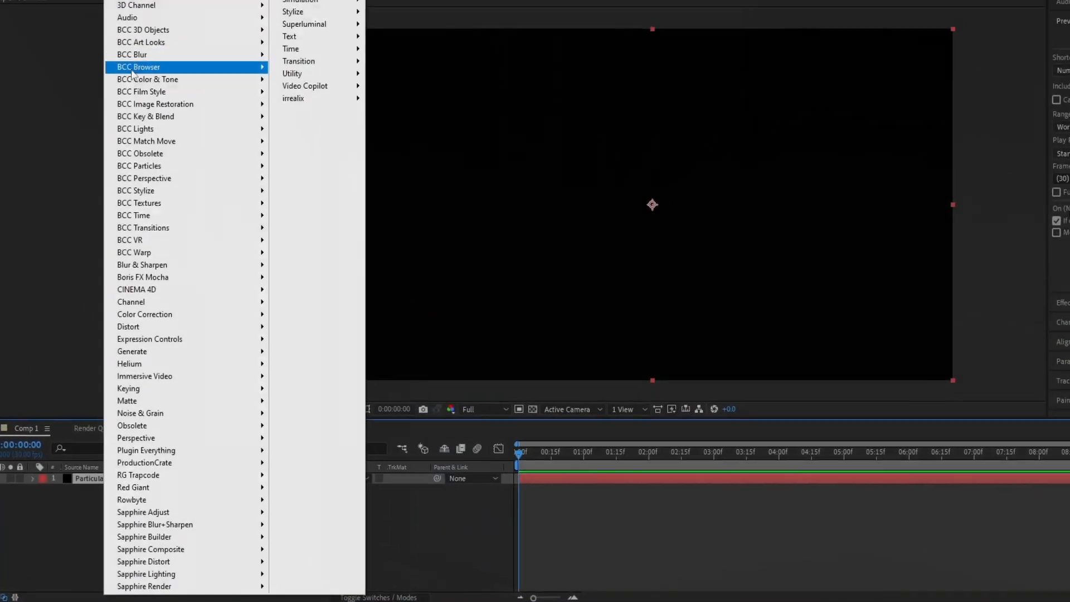
mouse_move(155, 477)
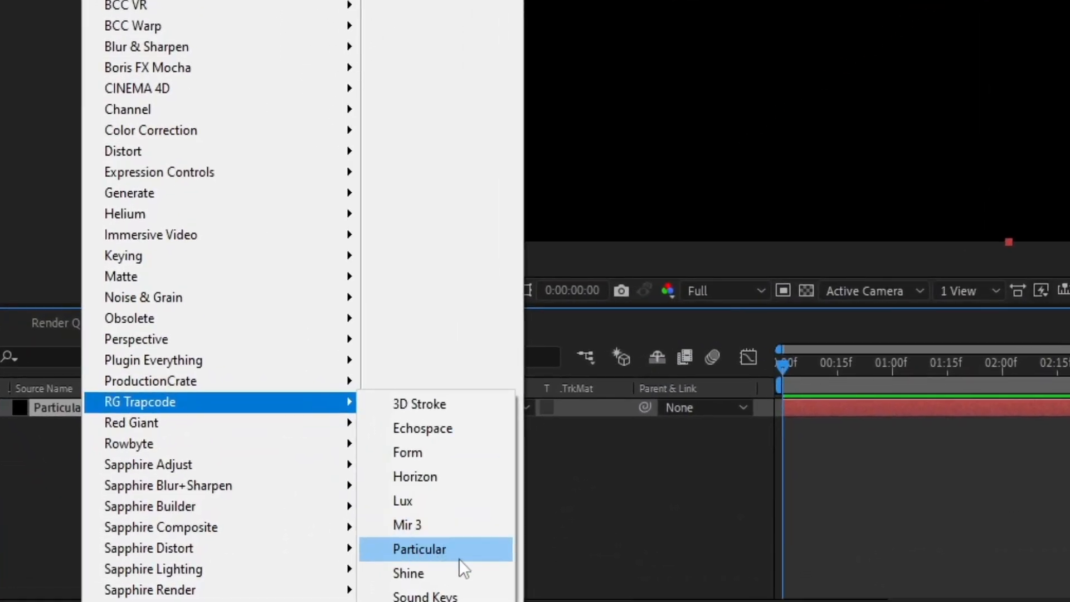
left_click(440, 564)
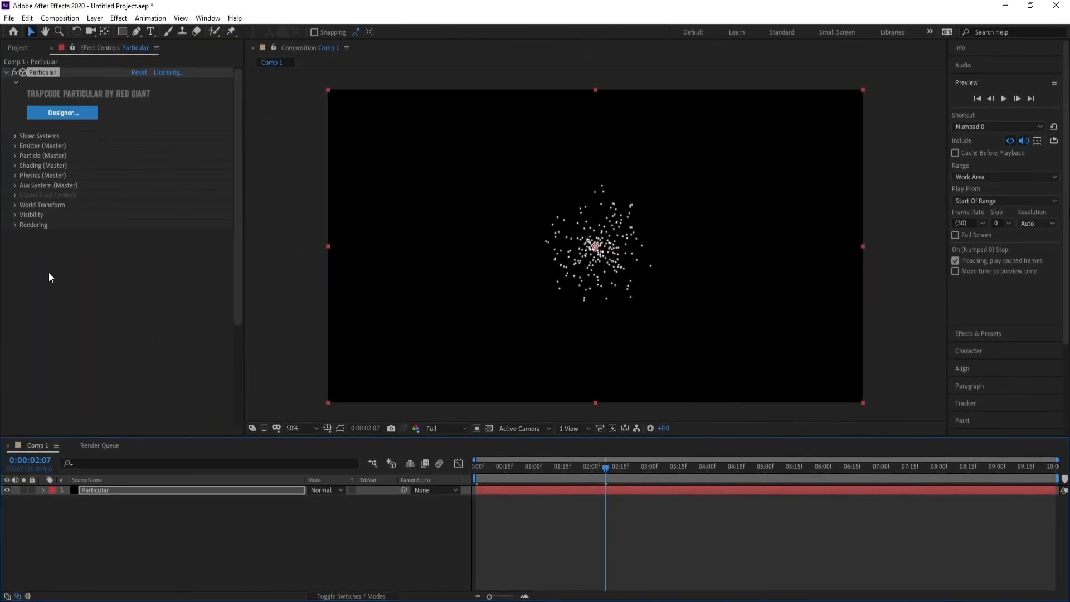
Set the Particular emitter type to OBJ Model and load the Mobius Pipe geometry as its model.
left_click(14, 146)
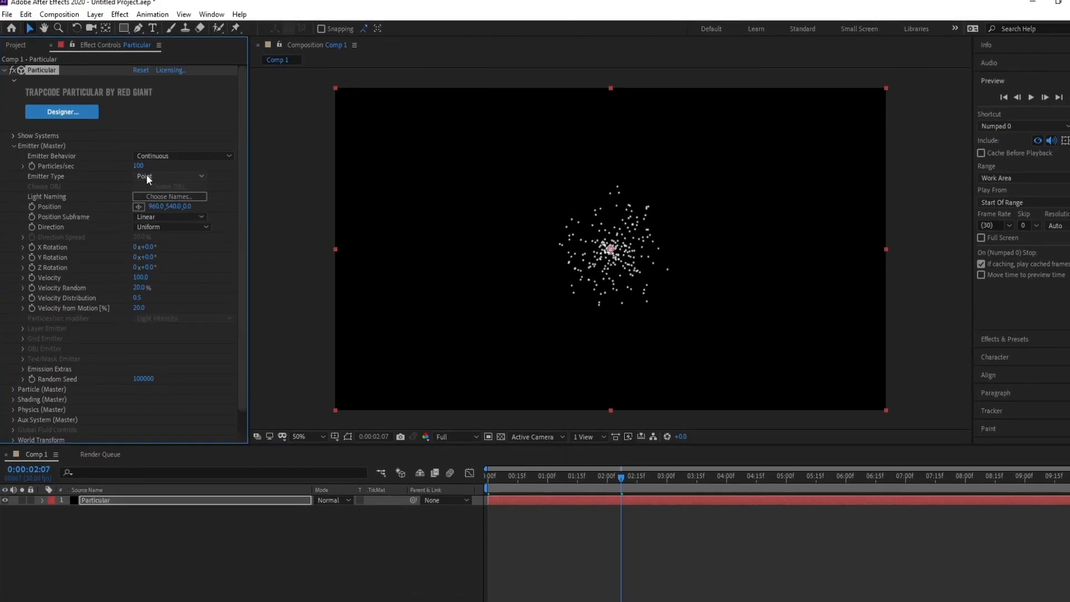
left_click(147, 177)
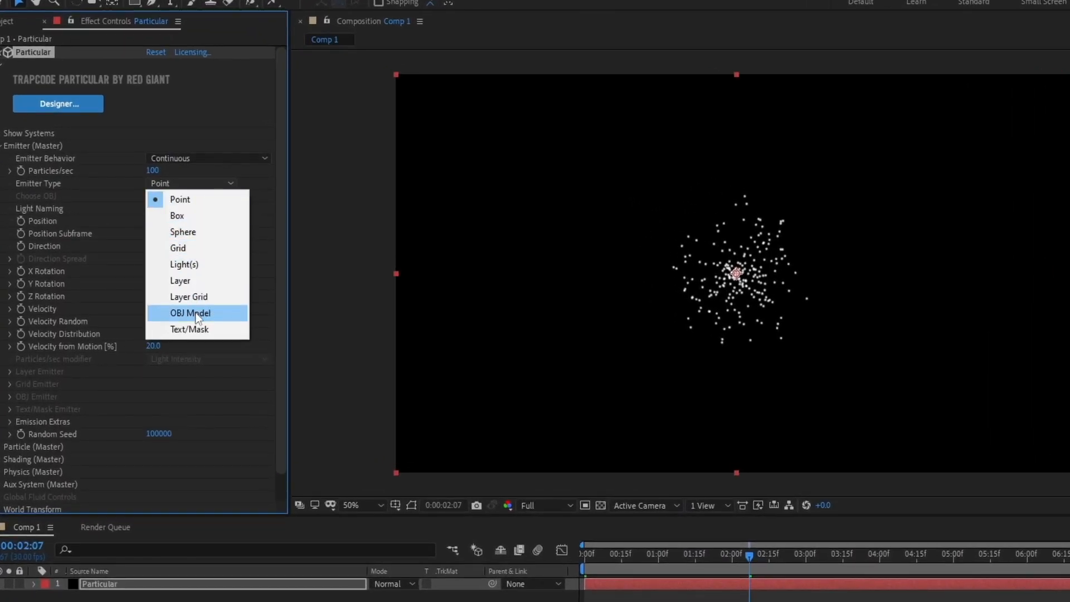
left_click(190, 313)
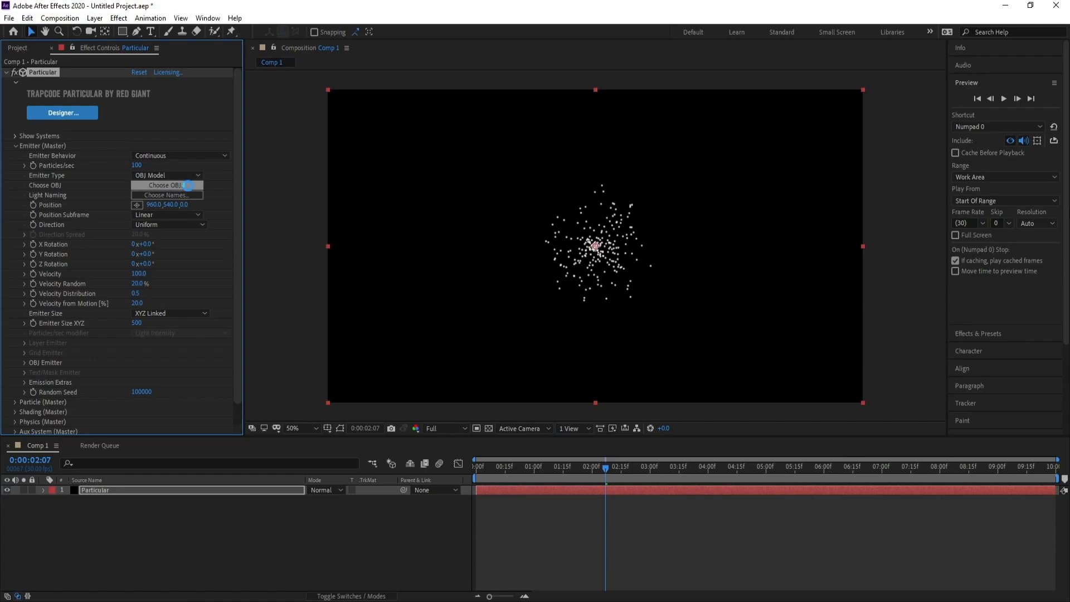
left_click(188, 185)
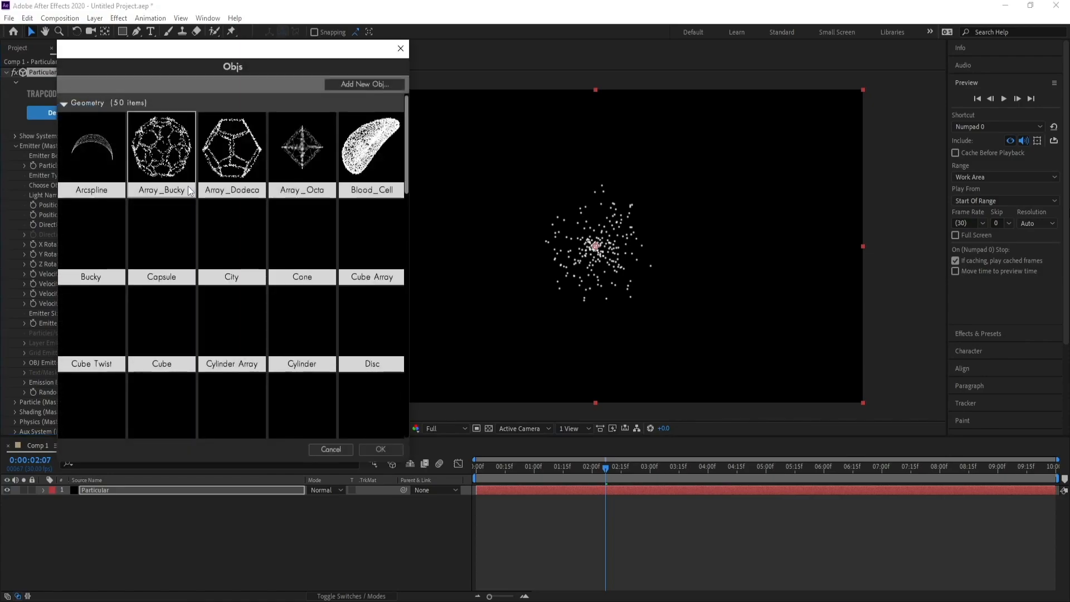
left_click_drag(406, 177, 400, 255)
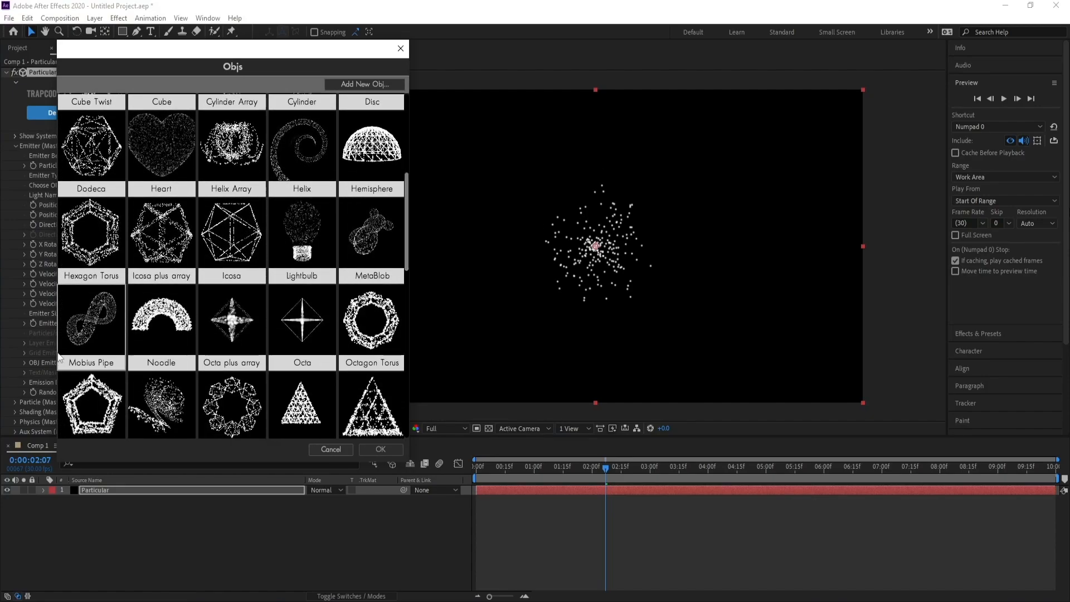
left_click(85, 317)
left_click(369, 448)
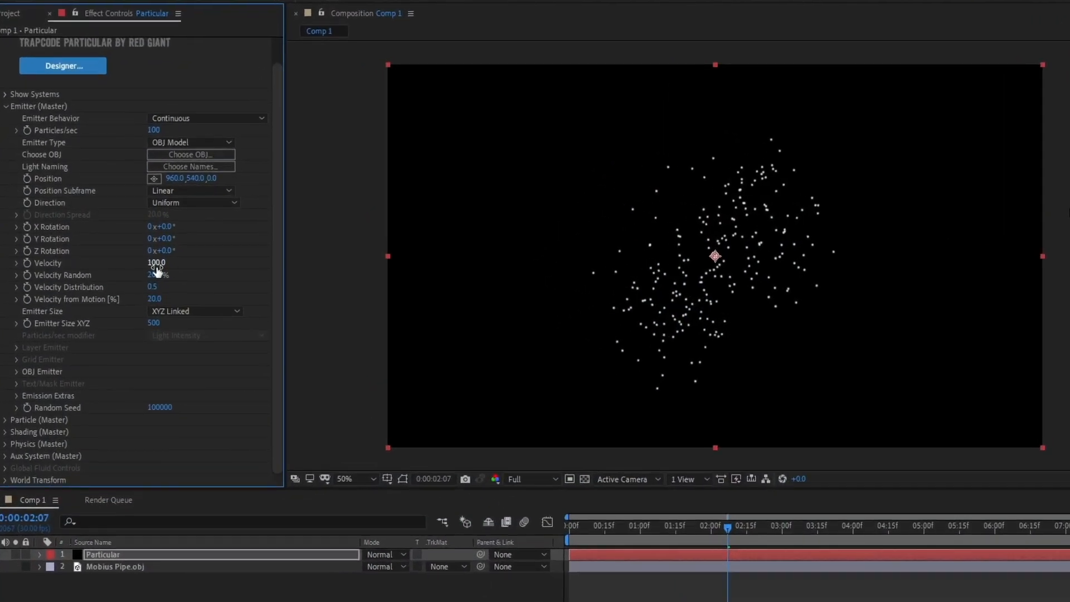
Set the emitter velocity to 0 and make the OBJ emitter emit from Vertices.
left_click(156, 264)
type("0")
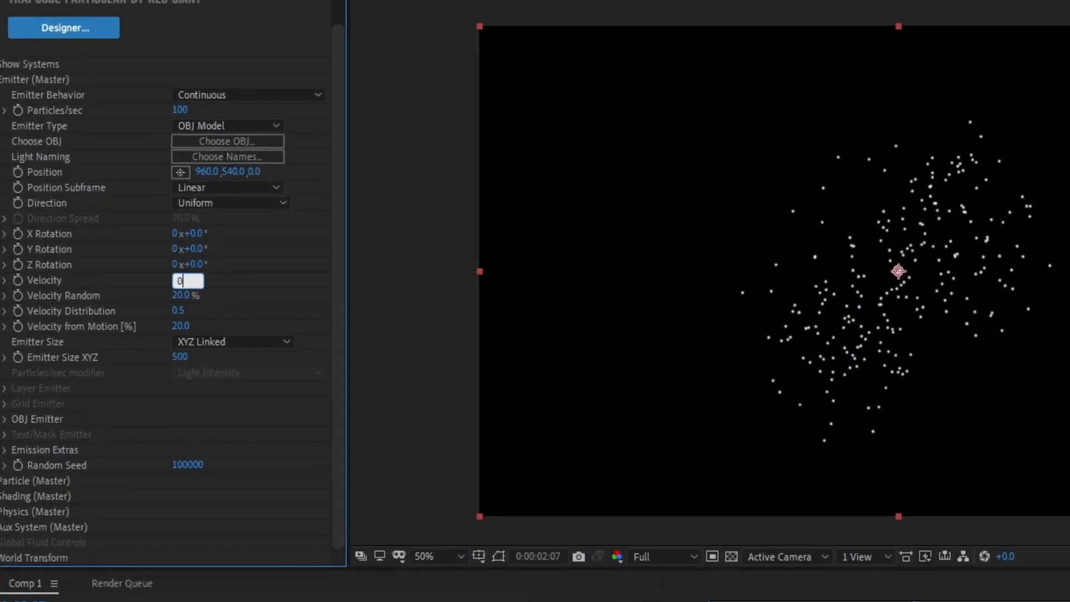
key("Return")
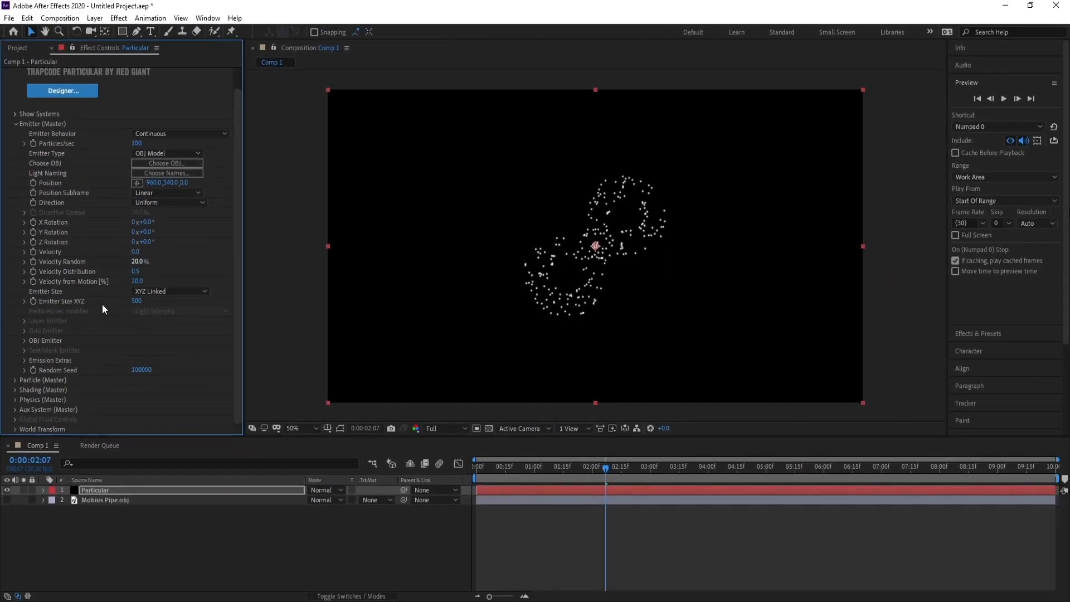
left_click(24, 340)
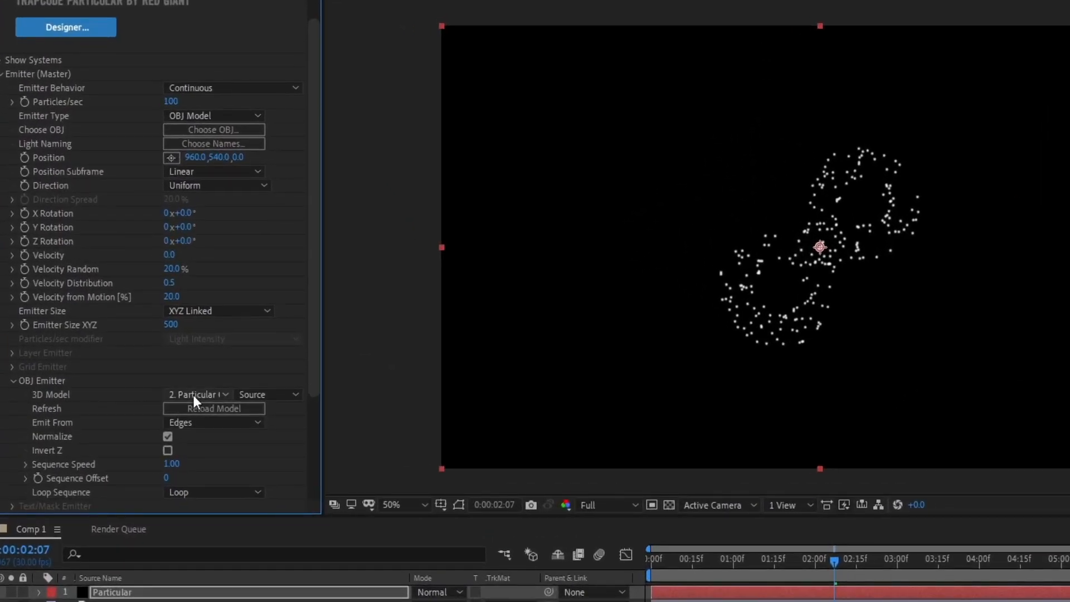
left_click(208, 422)
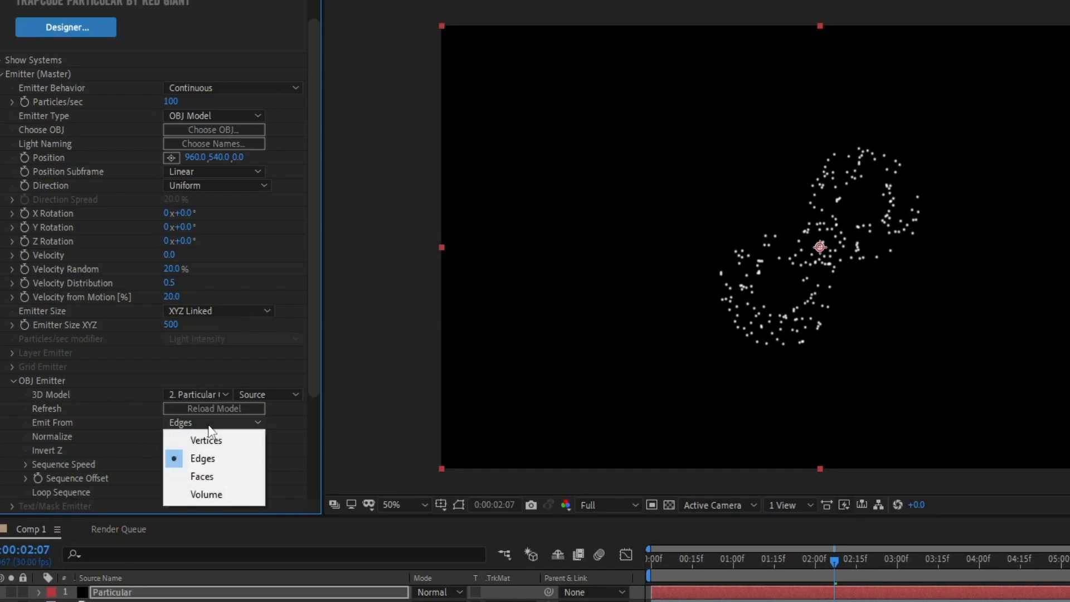
left_click(216, 441)
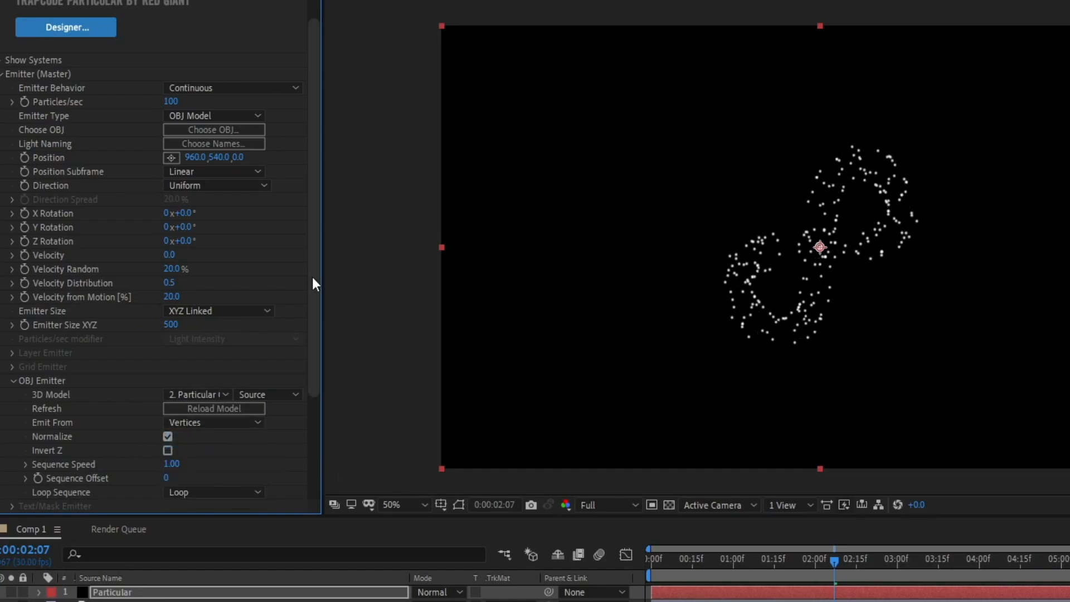
Set the Emitter Size XYZ to 900 and the Particles/sec to 10000.
left_click_drag(170, 330, 352, 335)
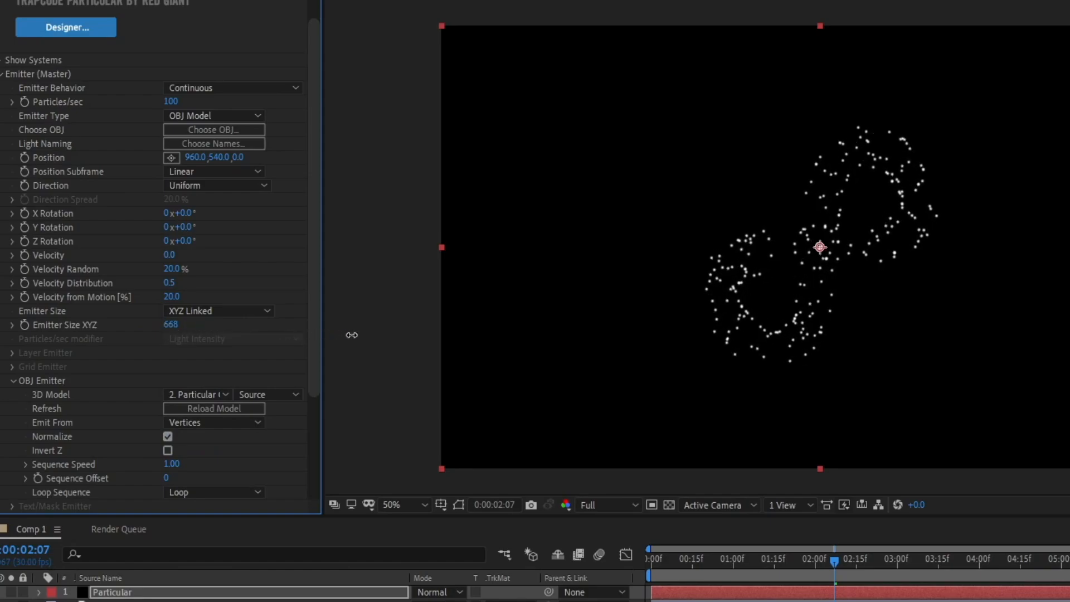
left_click(171, 325)
type("900")
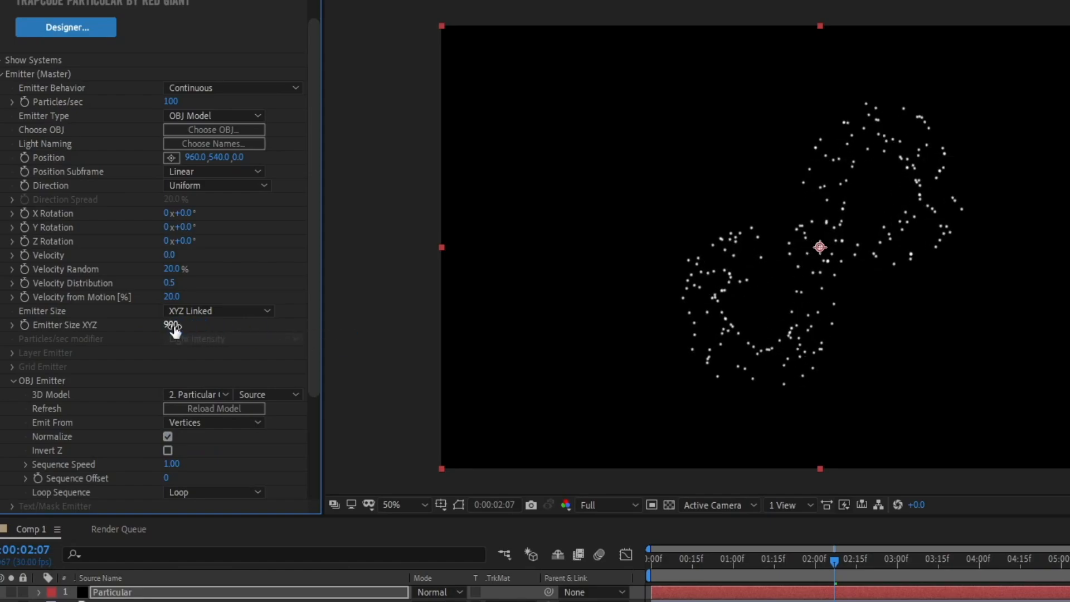
key("Return")
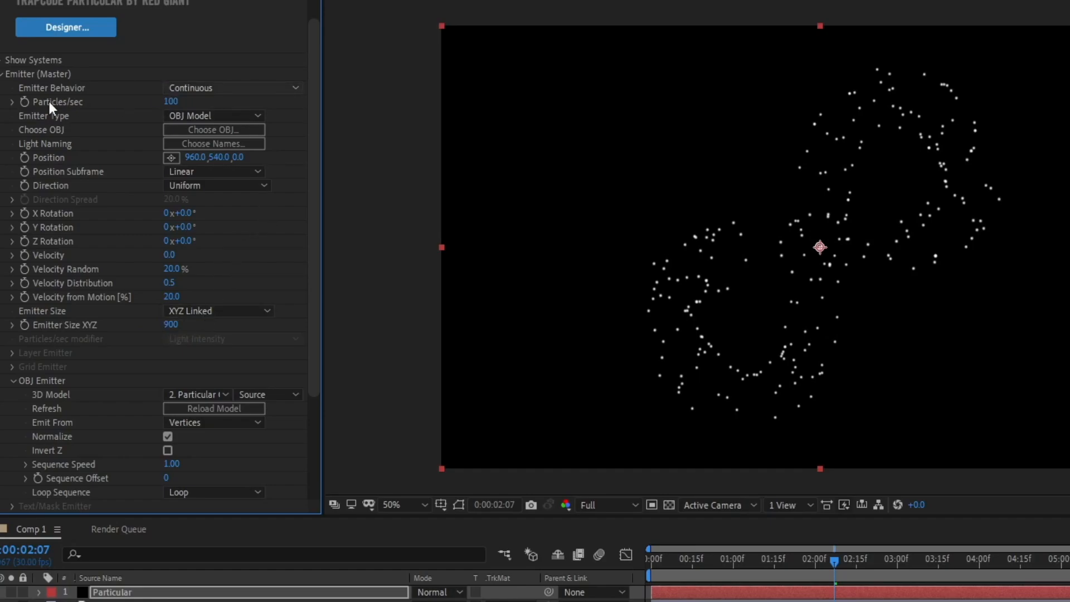
left_click(172, 102)
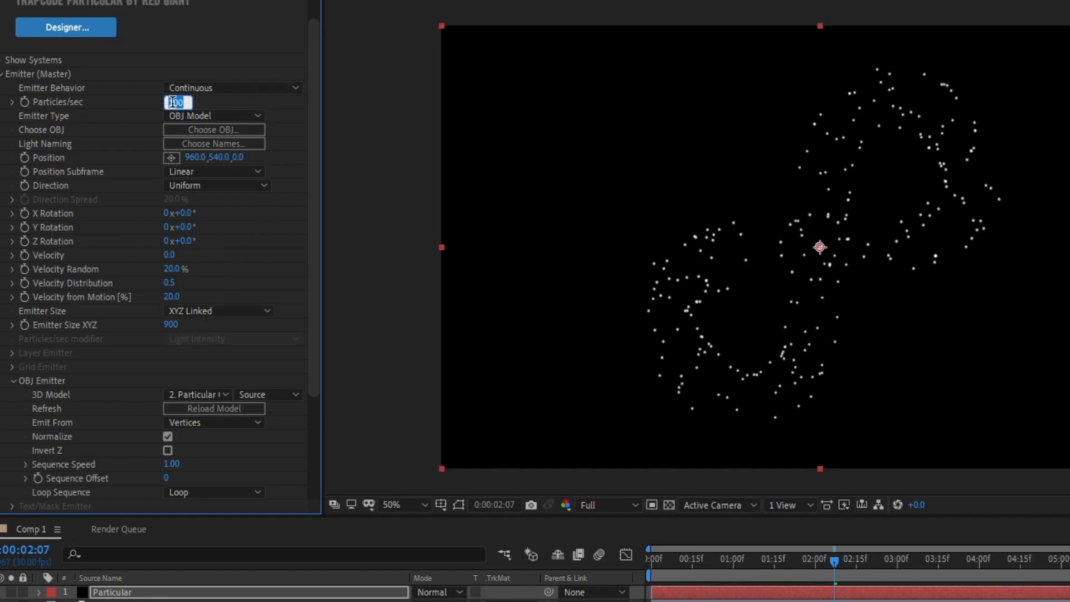
type("10000")
key("Return")
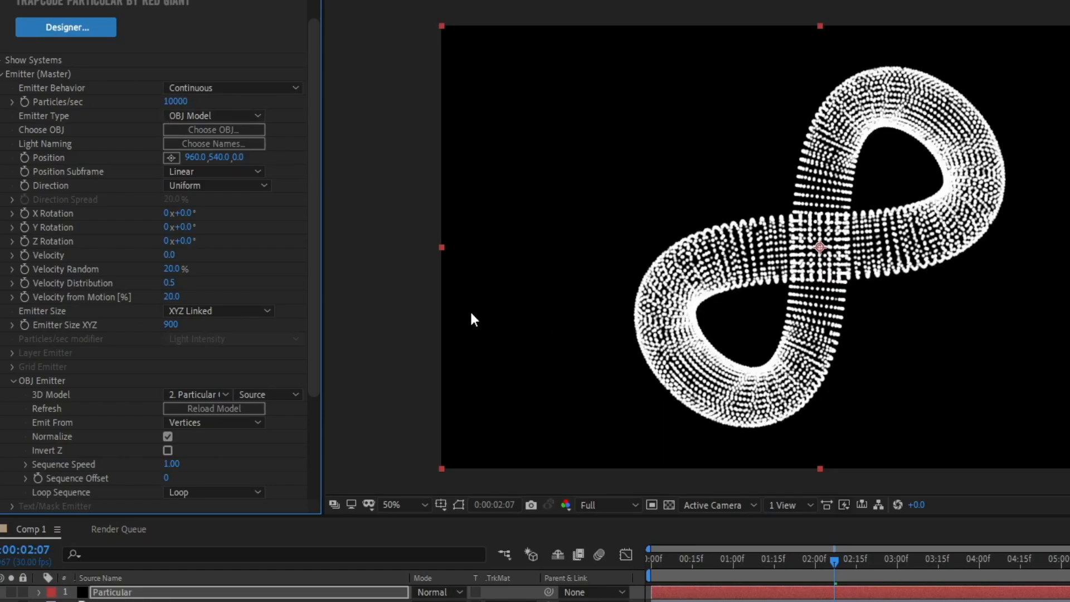
In the master Particle settings, set Sphere Feather to 0 and particle Size to 2.
left_click(3, 74)
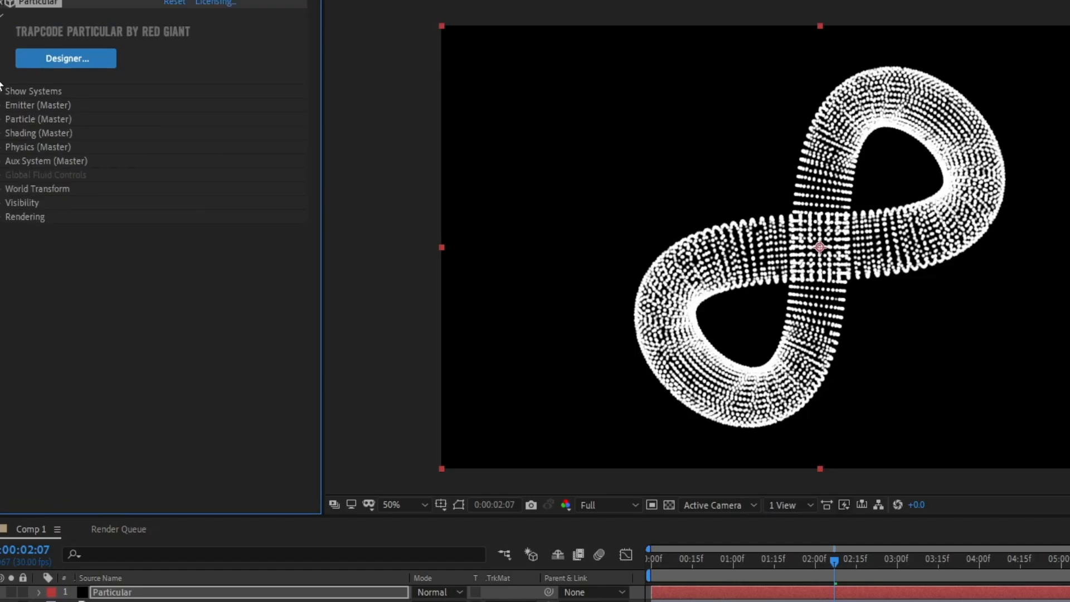
left_click(2, 120)
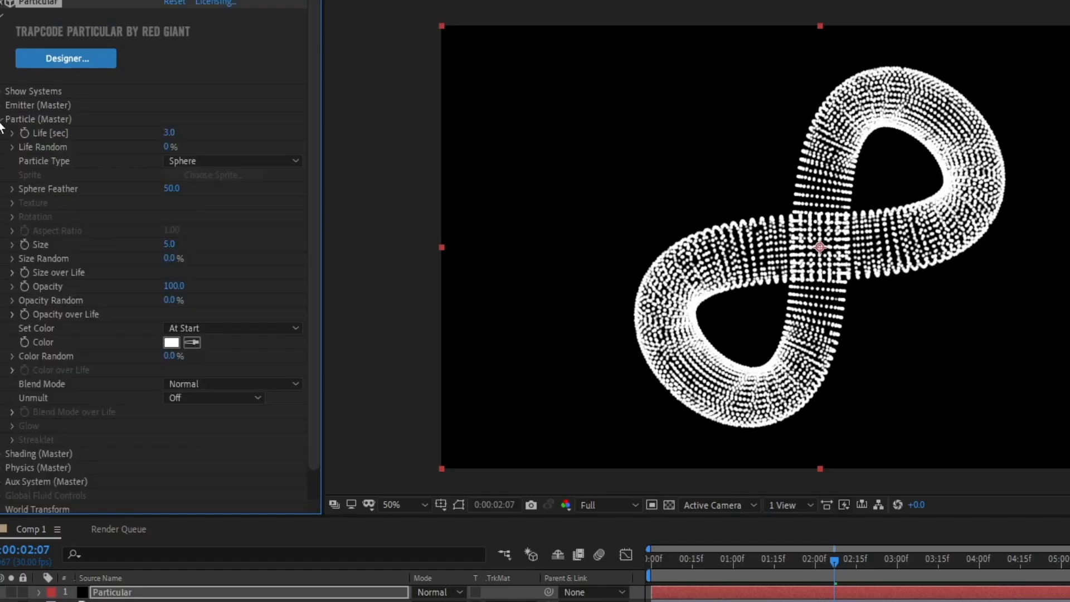
scroll(316, 172, "down", 2)
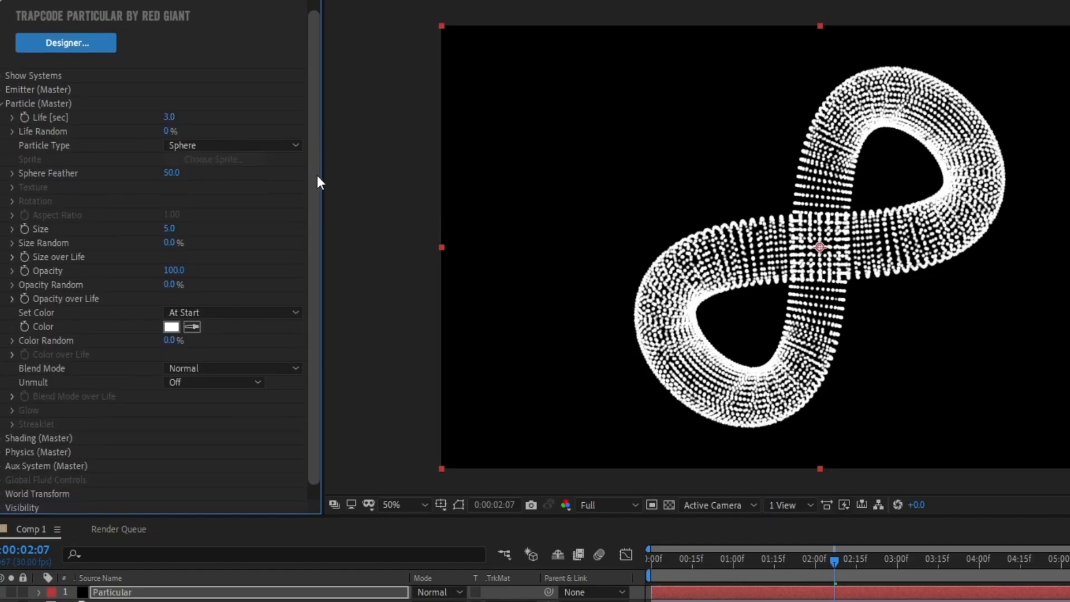
left_click(172, 157)
type("0")
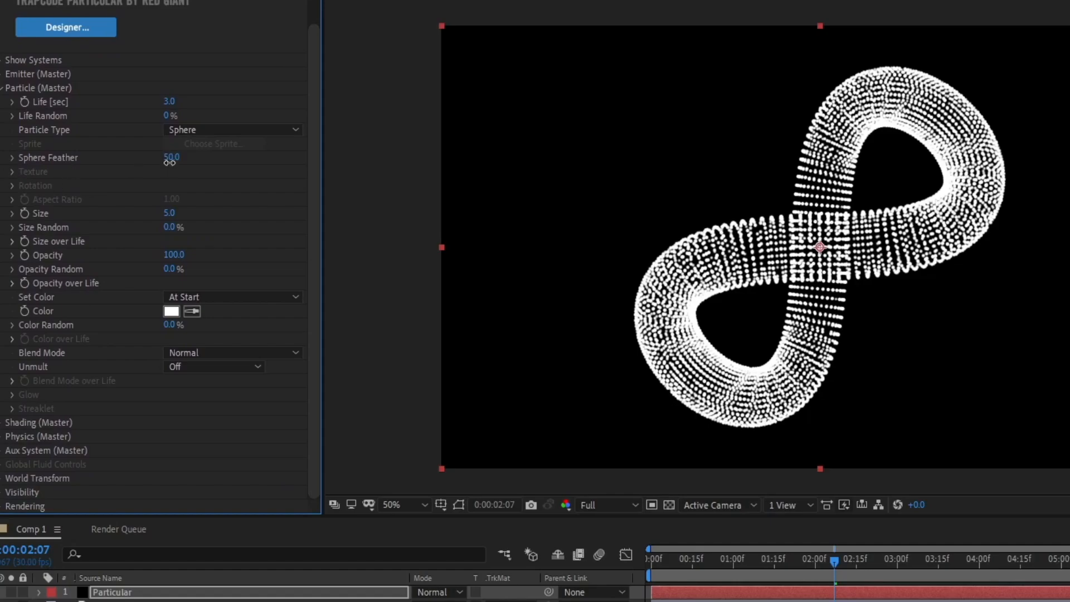
key("Return")
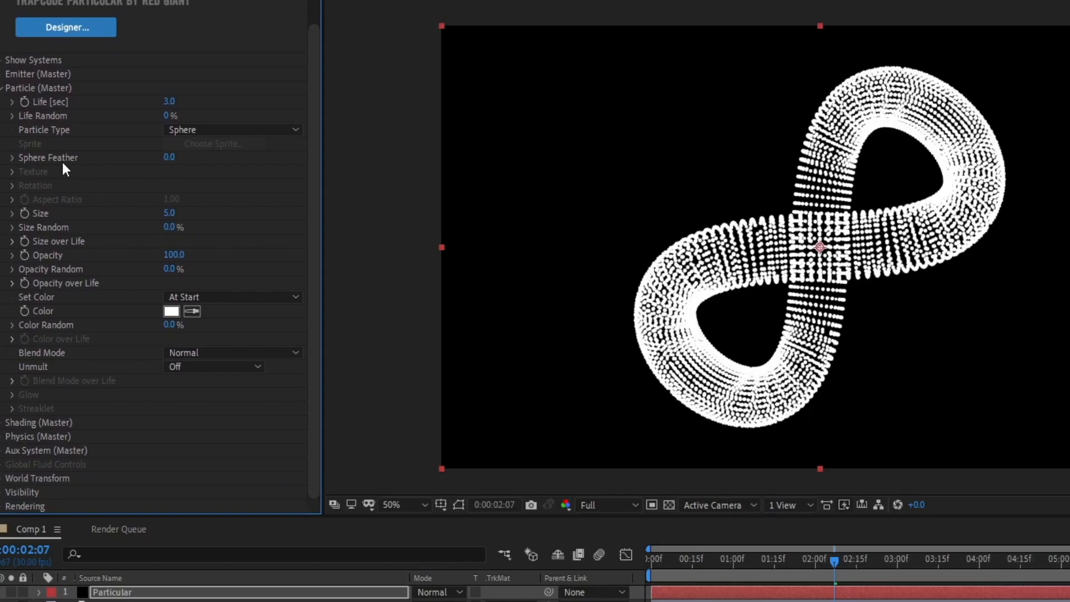
left_click(170, 212)
type("2")
key("Return")
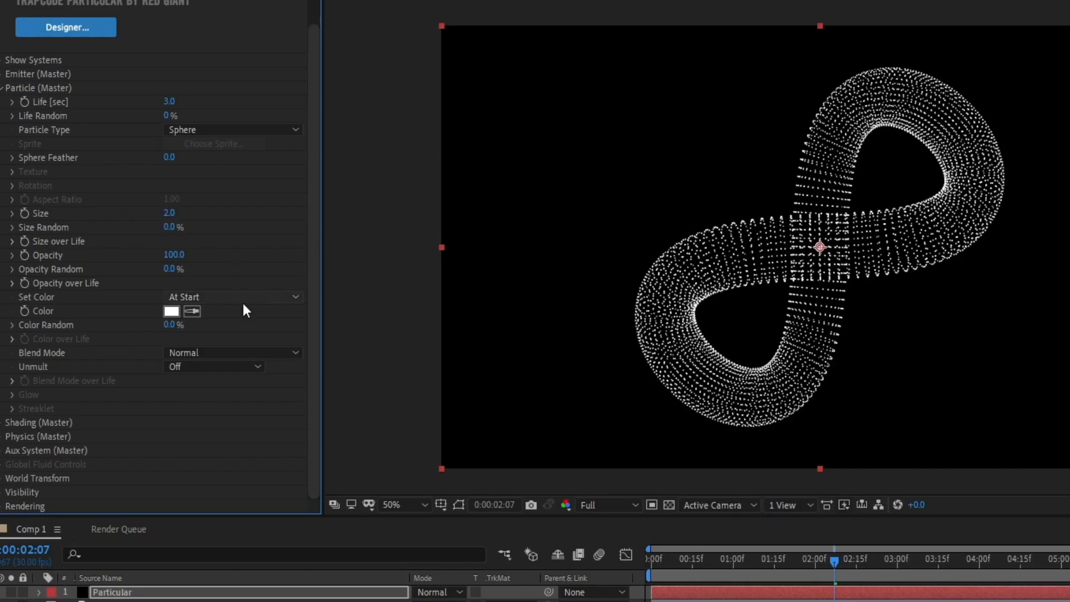
Set the particle color to Over Life and apply the white-cyan-blue gradient preset to the Color over Life ramp.
left_click(217, 297)
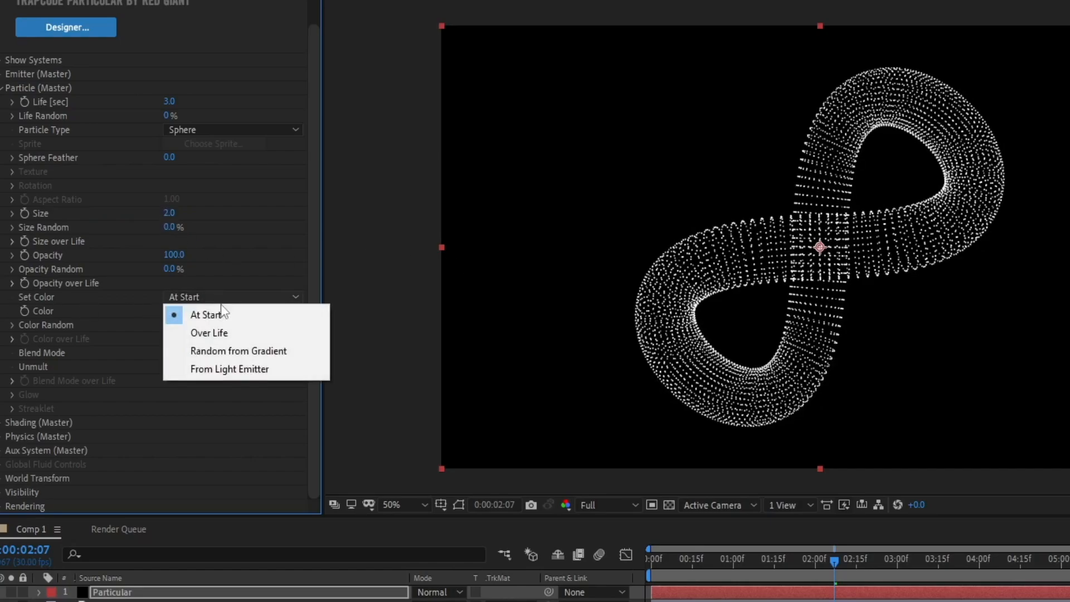
left_click(229, 333)
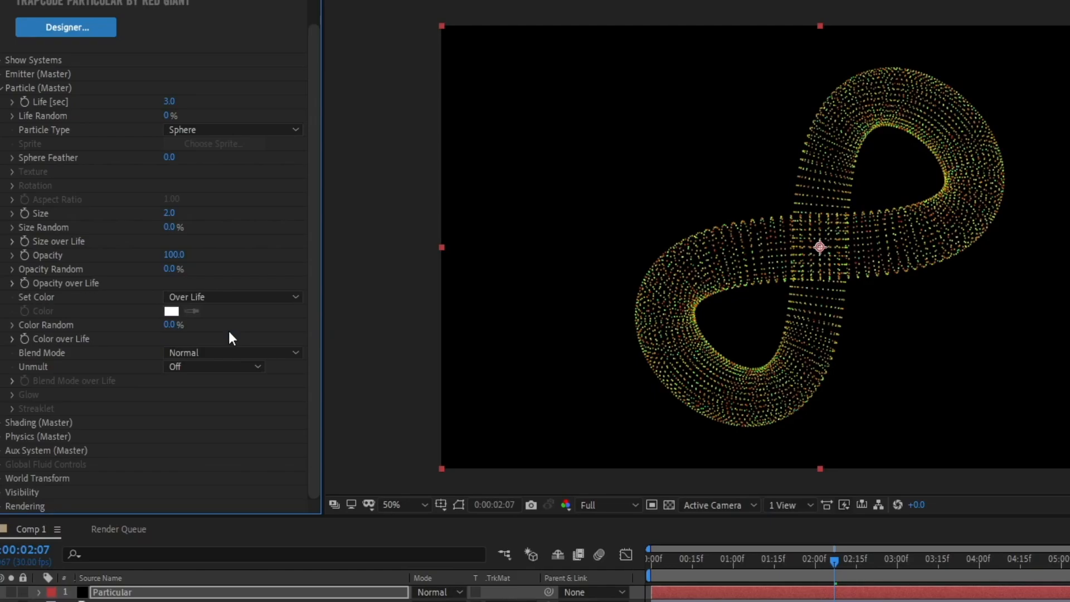
left_click(12, 339)
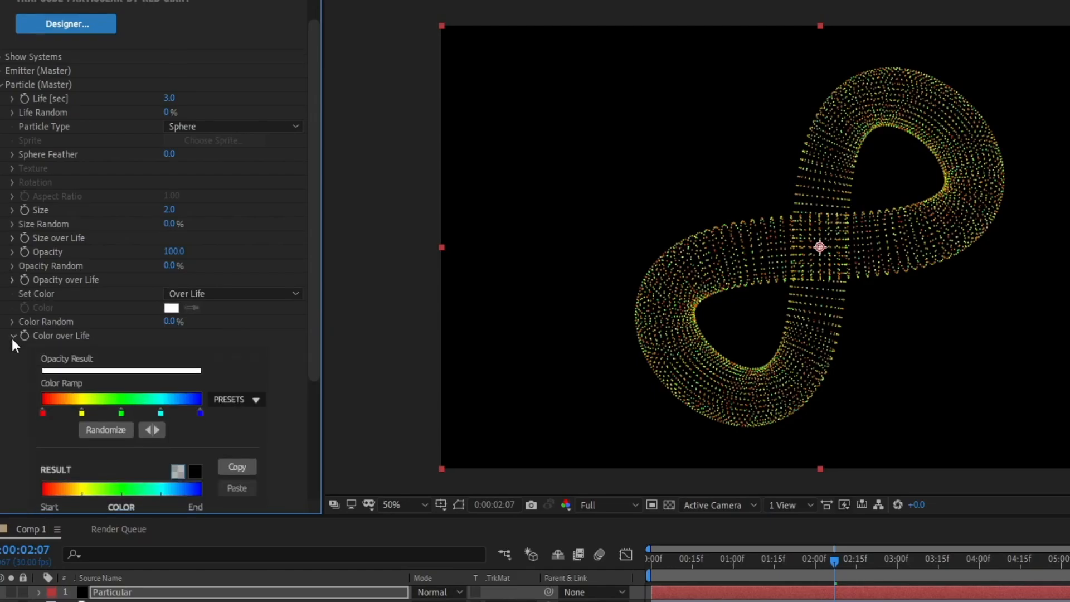
left_click(242, 401)
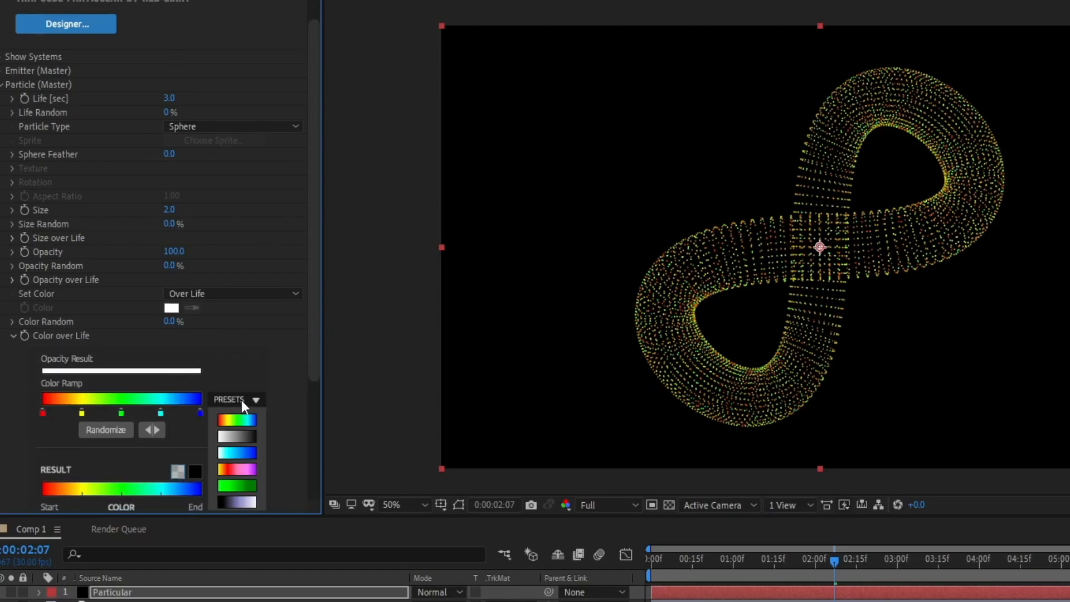
left_click(248, 454)
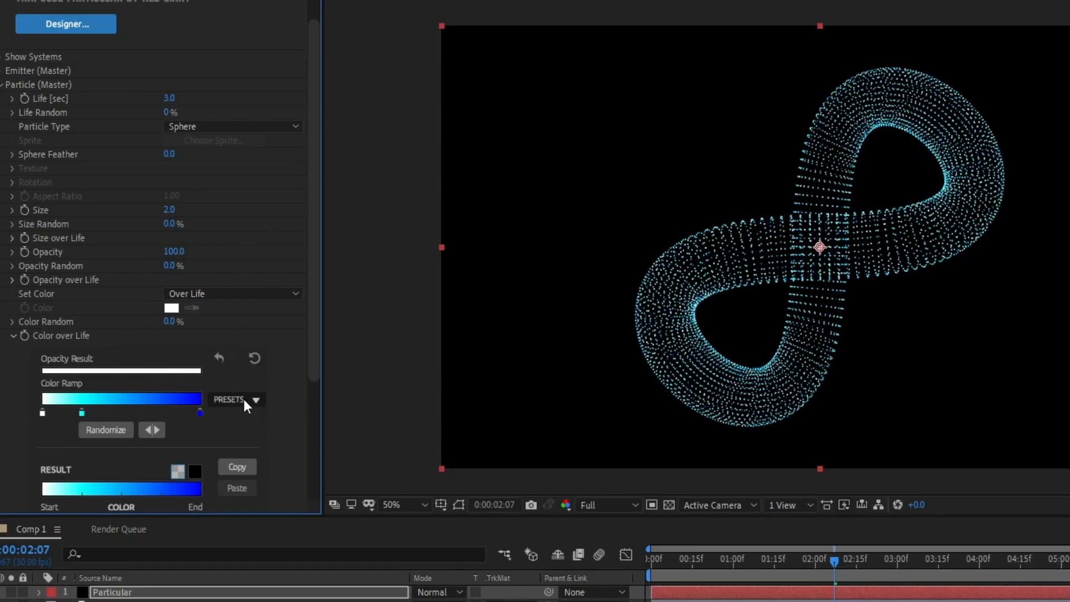
Recolor the cyan middle stop of the Color over Life ramp to blue 2B53FC.
double_click(82, 413)
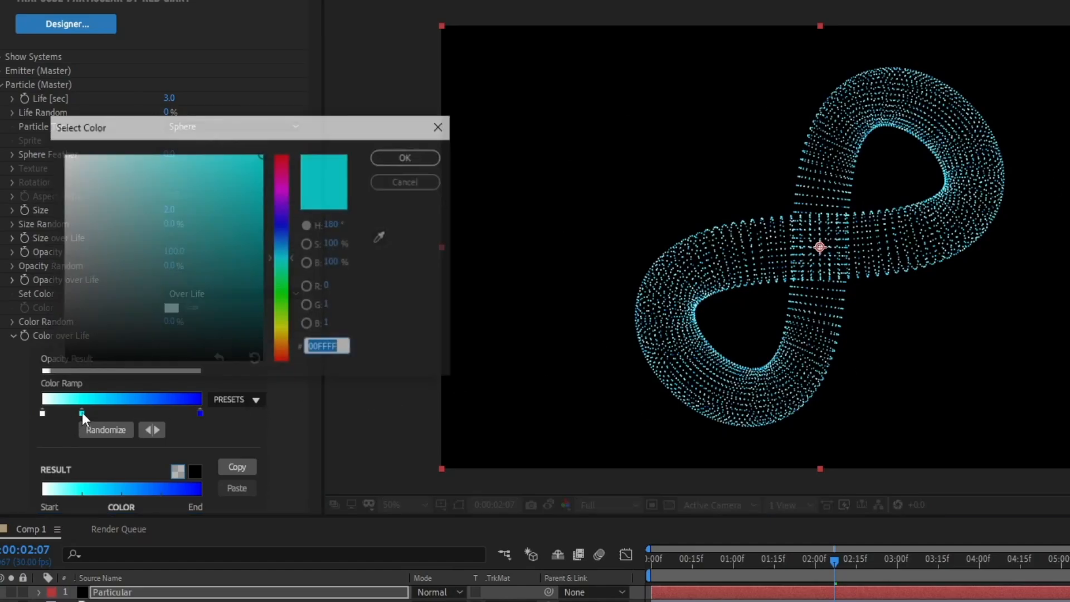
left_click(280, 245)
left_click_drag(280, 248, 284, 230)
left_click(239, 160)
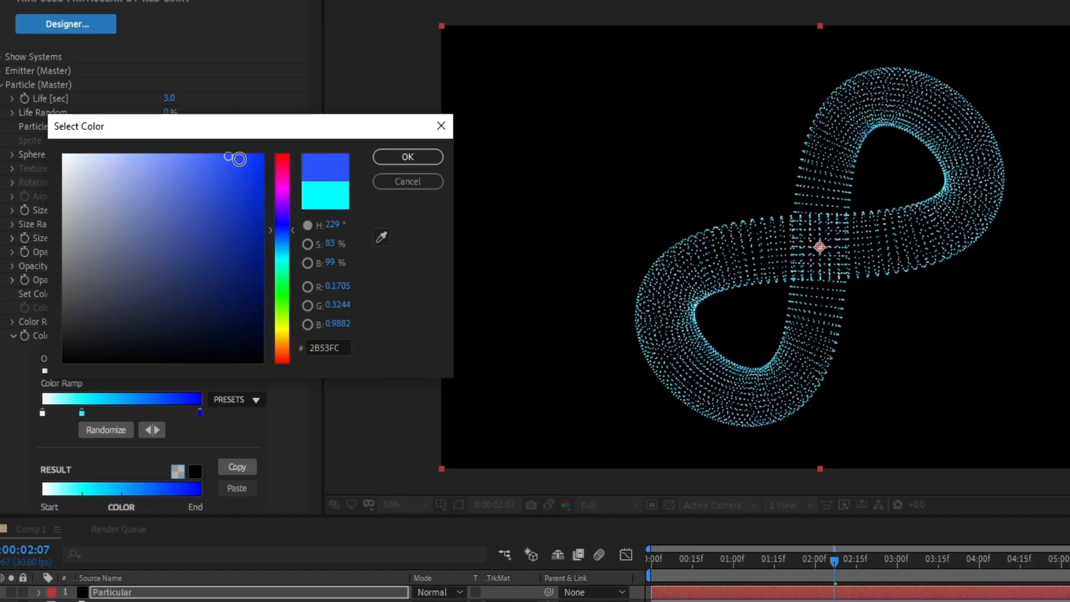
left_click(390, 159)
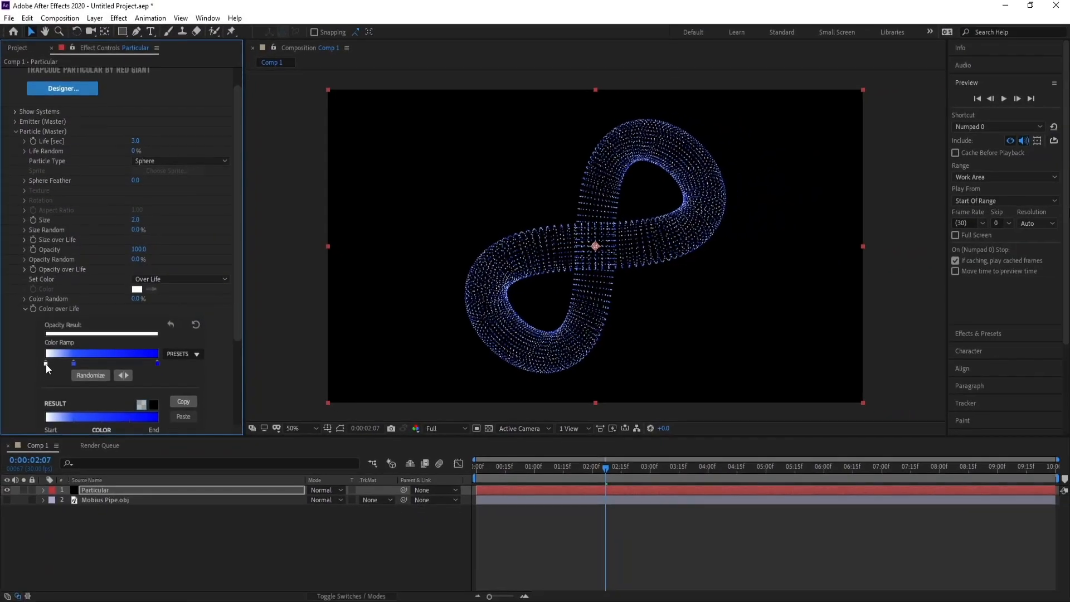
Recolor the white start stop of the Color over Life ramp to light blue 6BBFFF.
double_click(46, 364)
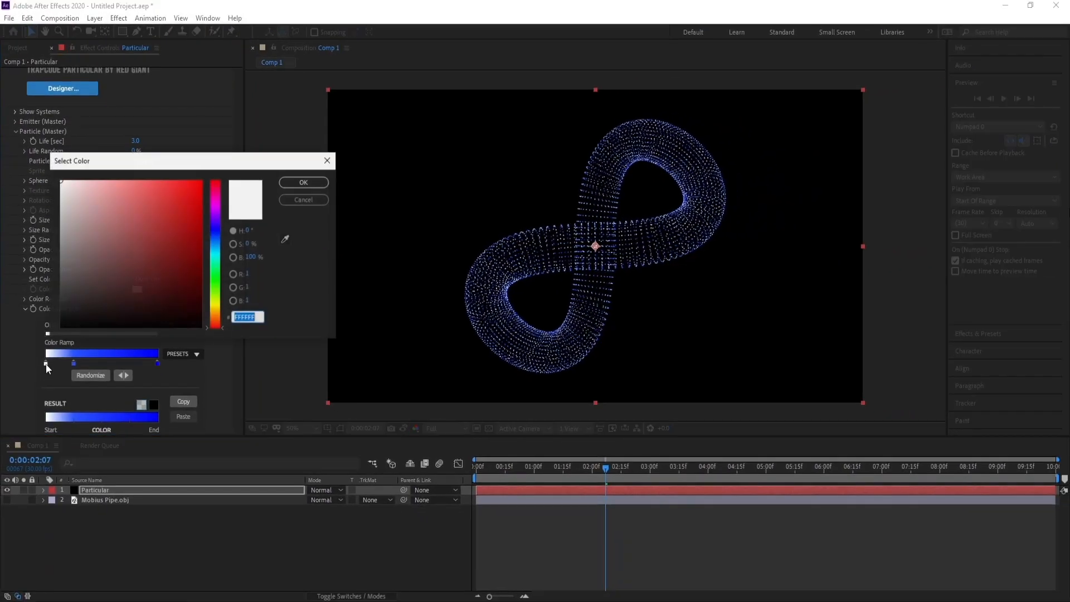
left_click(214, 250)
mouse_move(137, 187)
left_mouse_down()
mouse_move(137, 165)
mouse_move(125, 162)
mouse_move(142, 162)
left_mouse_up()
left_click(217, 244)
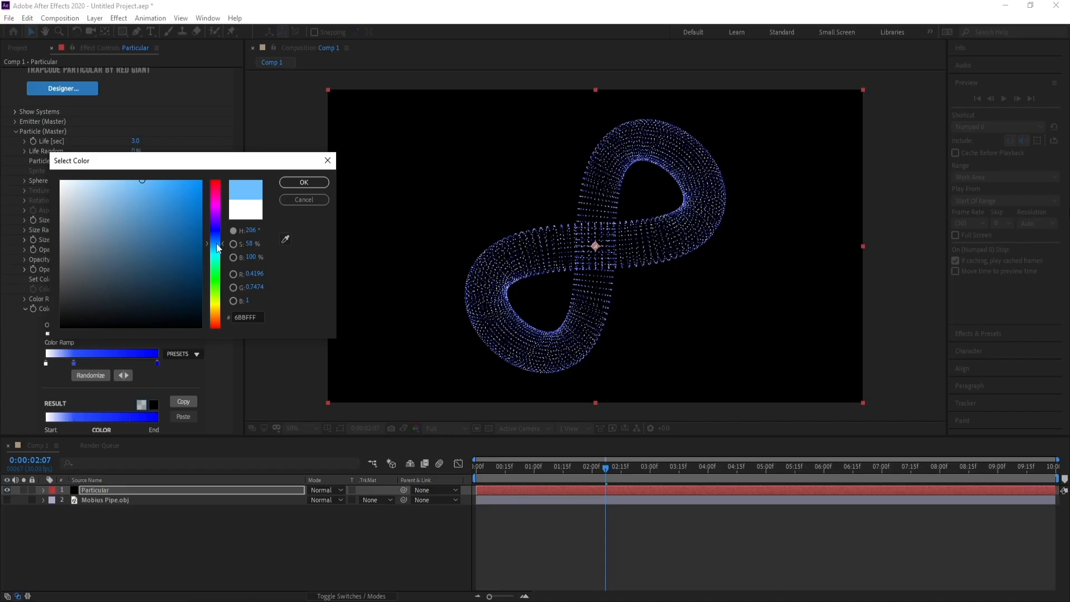
left_click(303, 183)
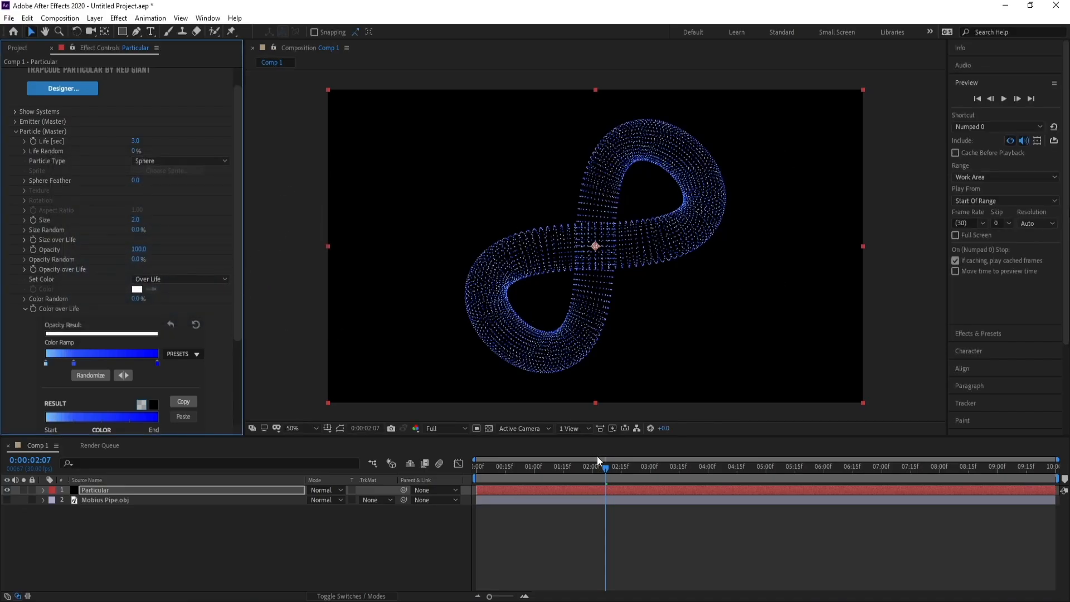
Move the current time to 0:00:02:05 and duplicate the Particular layer.
left_click(602, 474)
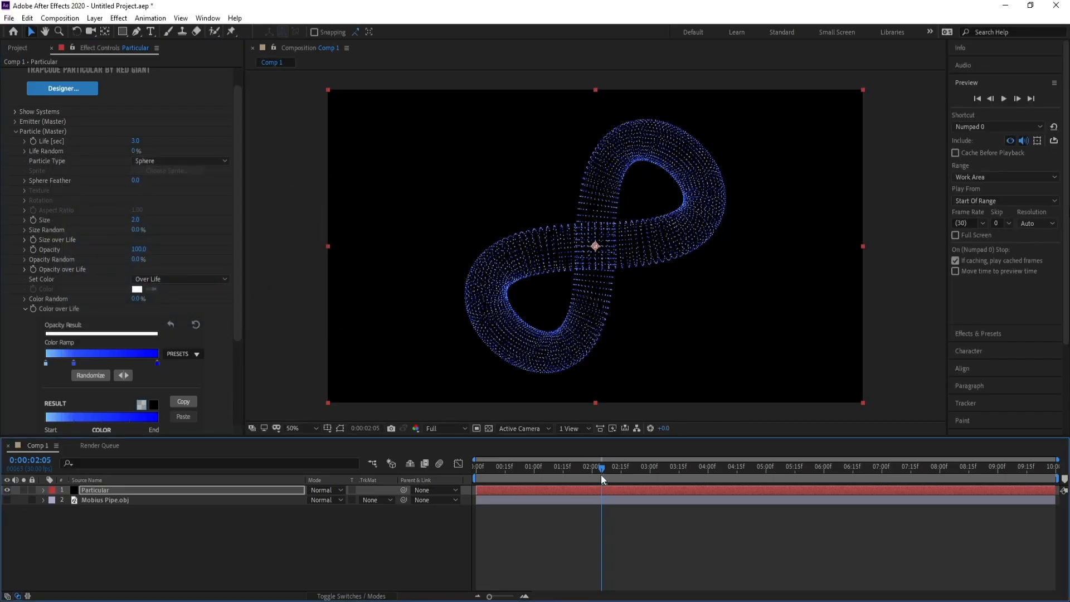
left_click(125, 493)
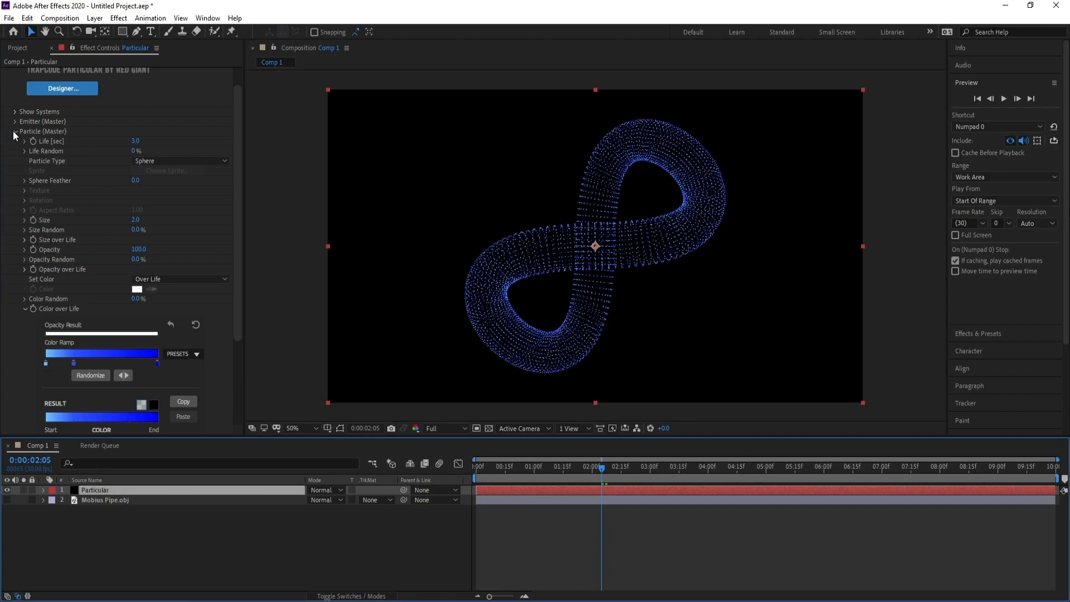
left_click(15, 132)
left_click(98, 491)
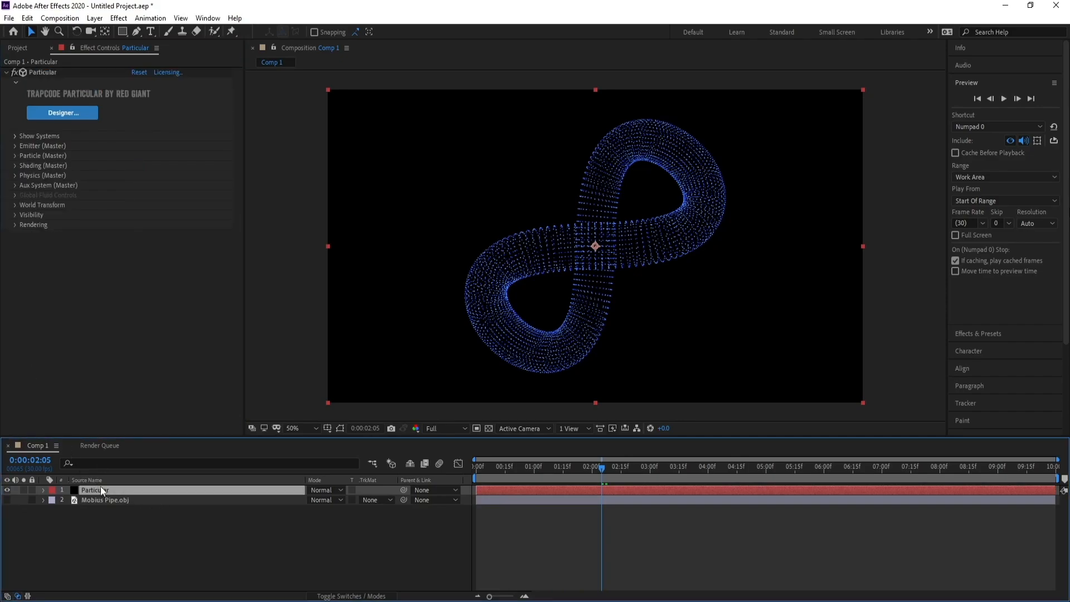
key("ctrl+d")
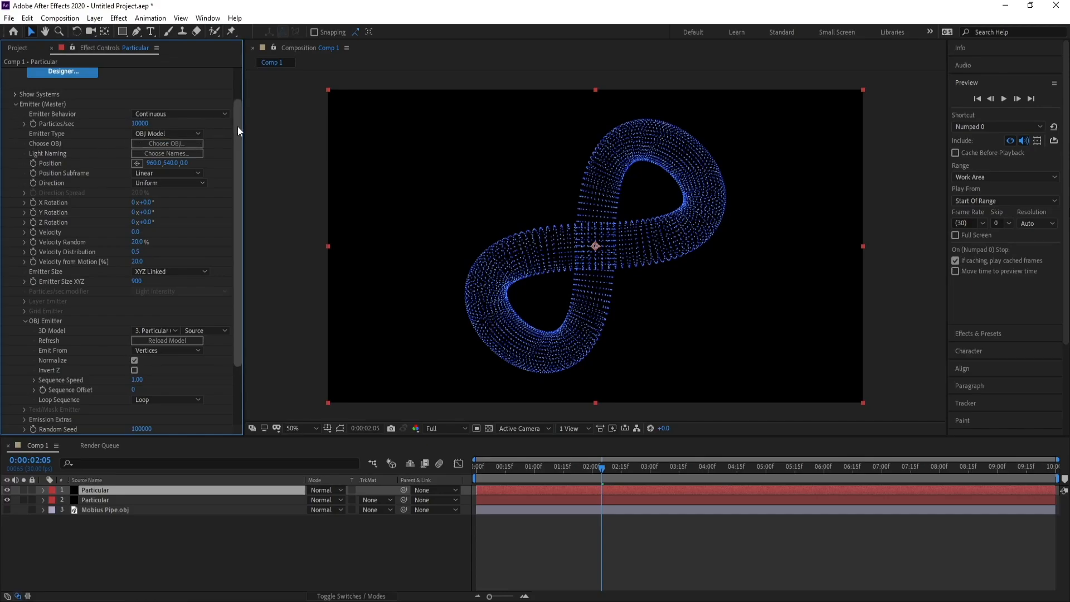
Set the duplicated Particular layer's OBJ Emitter to emit from Edges.
left_click_drag(238, 131, 236, 167)
left_click(162, 303)
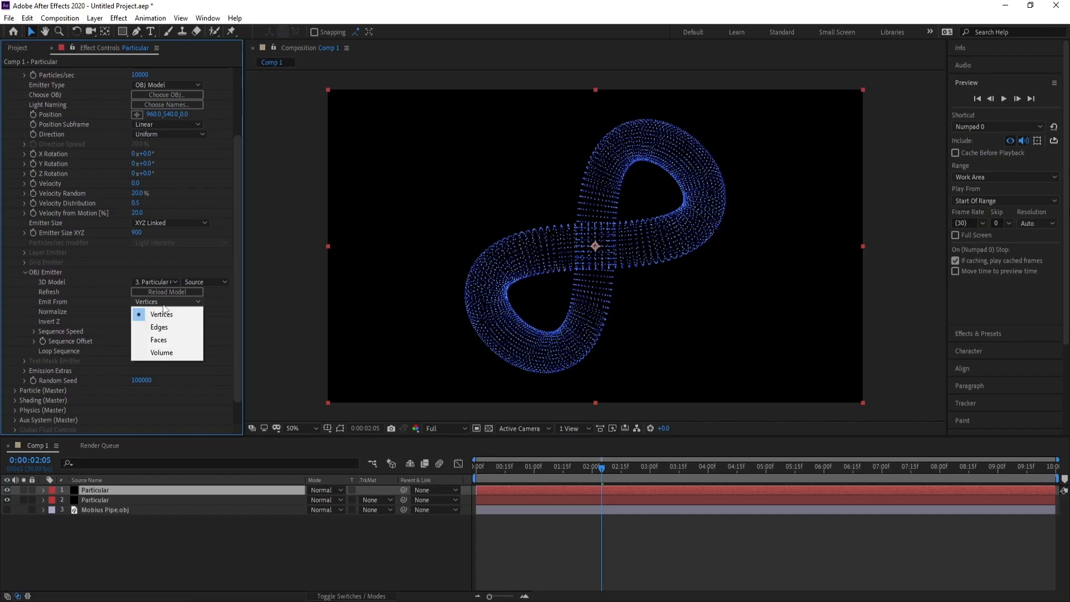
left_click(168, 328)
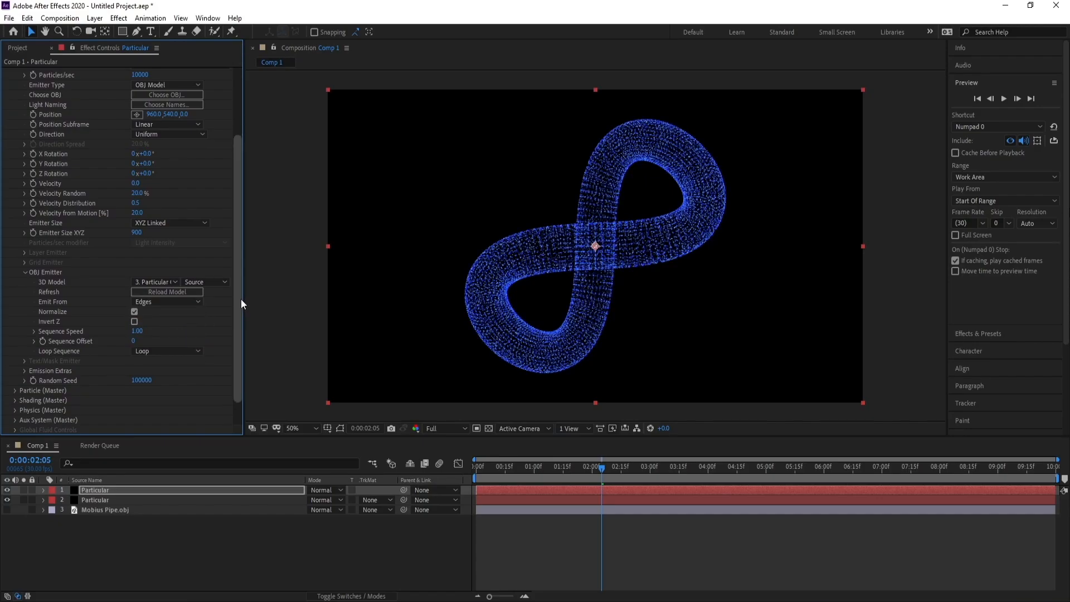
Switch the duplicate's particle Set Color option to At Start.
scroll(238, 327, "down", 2)
left_click(15, 360)
scroll(23, 362, "down", 10)
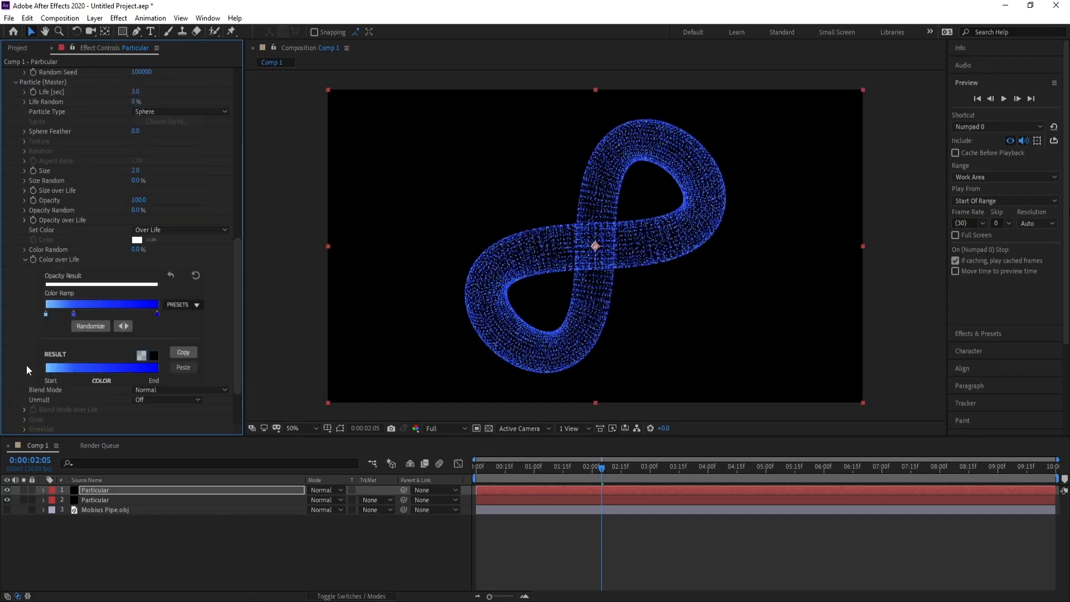
left_click(168, 231)
left_click(170, 243)
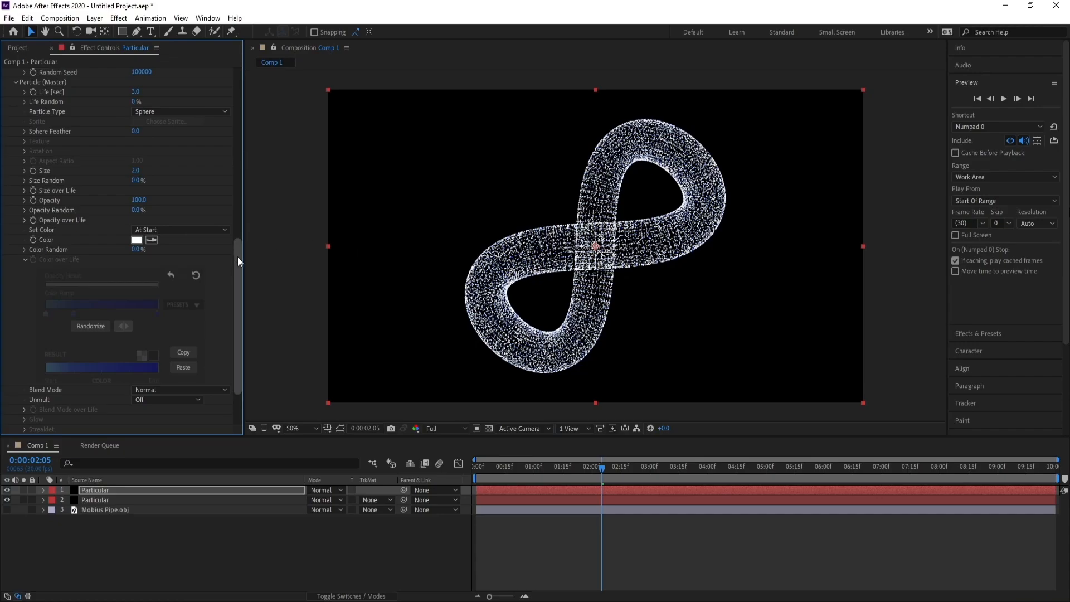
Set the duplicate emitter's Particles/sec to 500.
left_click_drag(237, 256, 253, 92)
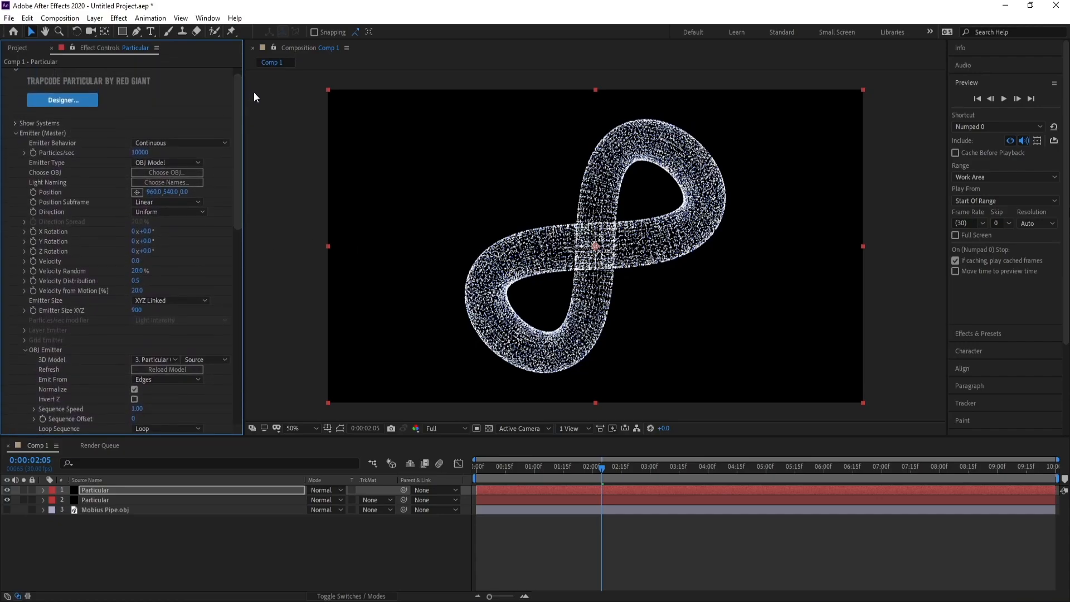
left_click(137, 153)
type("500")
key("Return")
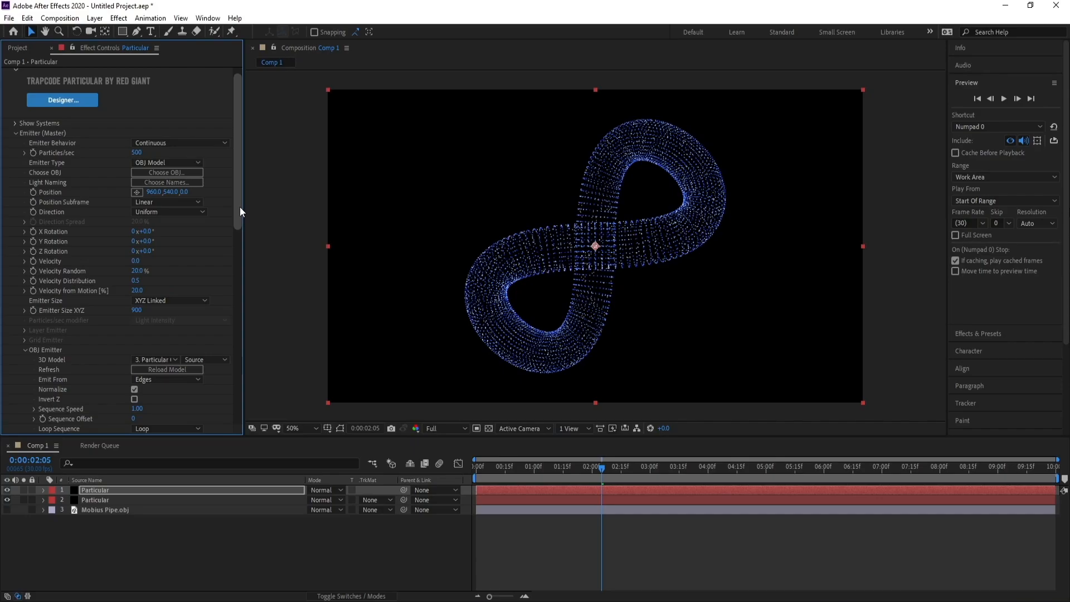
Set the duplicate emitter's Velocity to 50.
scroll(236, 208, "down", 1)
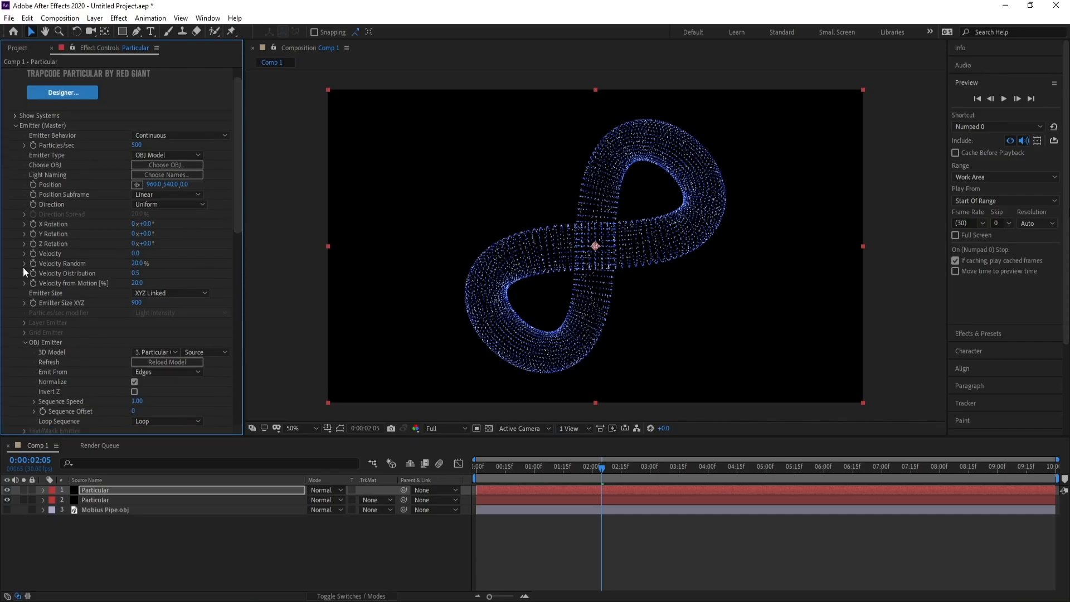
left_click(138, 253)
type("50")
key("Return")
Set the duplicate's particle Size to 3.
left_click(15, 127)
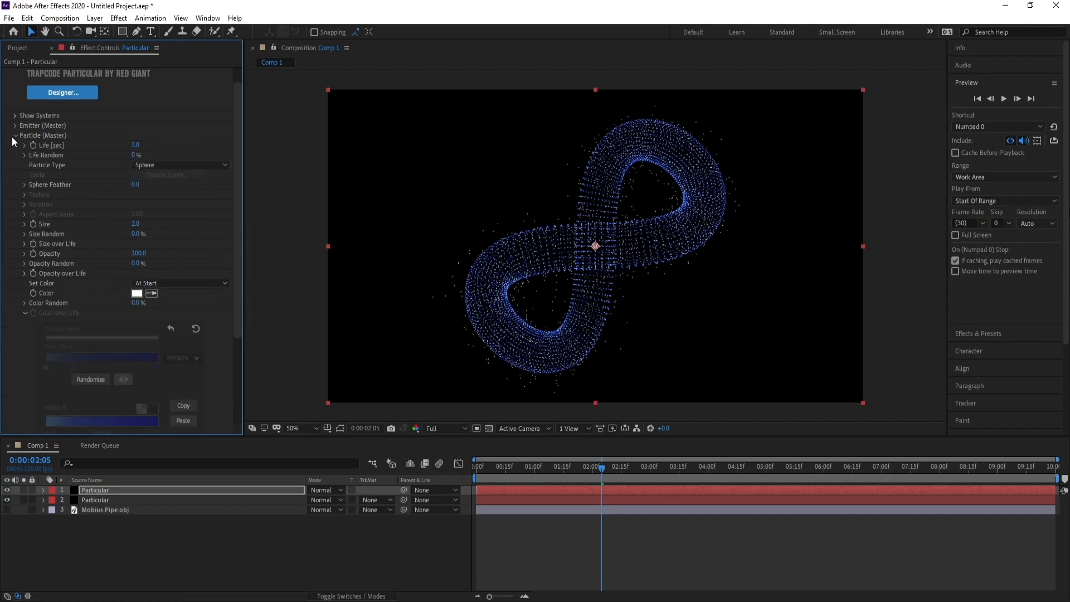
left_click(137, 225)
type("3")
key("Return")
left_click(14, 136)
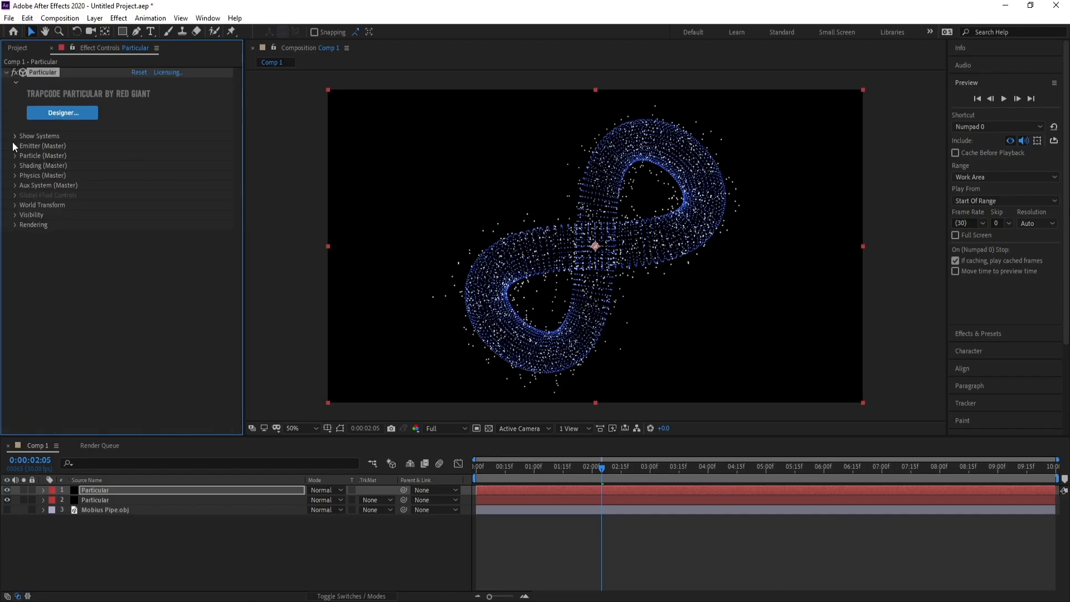
In the duplicate's Air physics, set the Turbulence Field's Affect Size to 10.
left_click(15, 176)
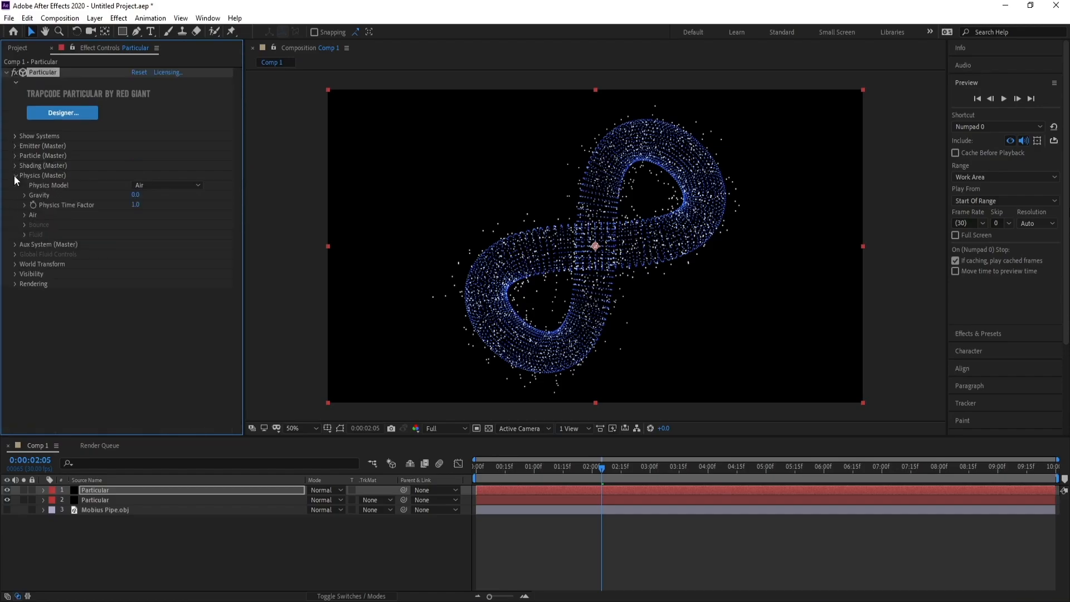
left_click(19, 215)
left_click(25, 214)
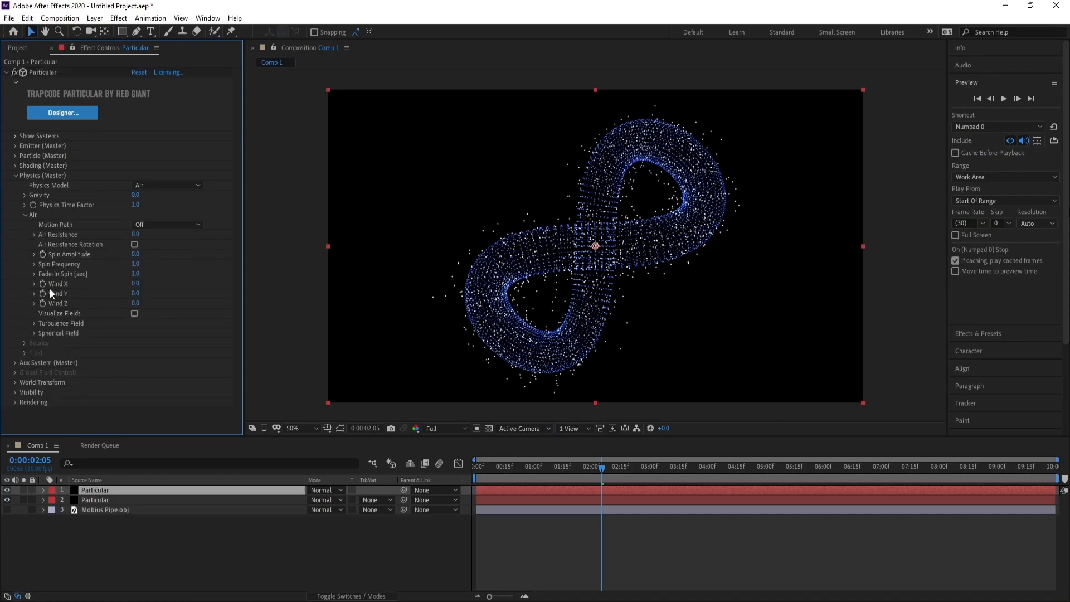
left_click(34, 323)
scroll(32, 325, "down", 1)
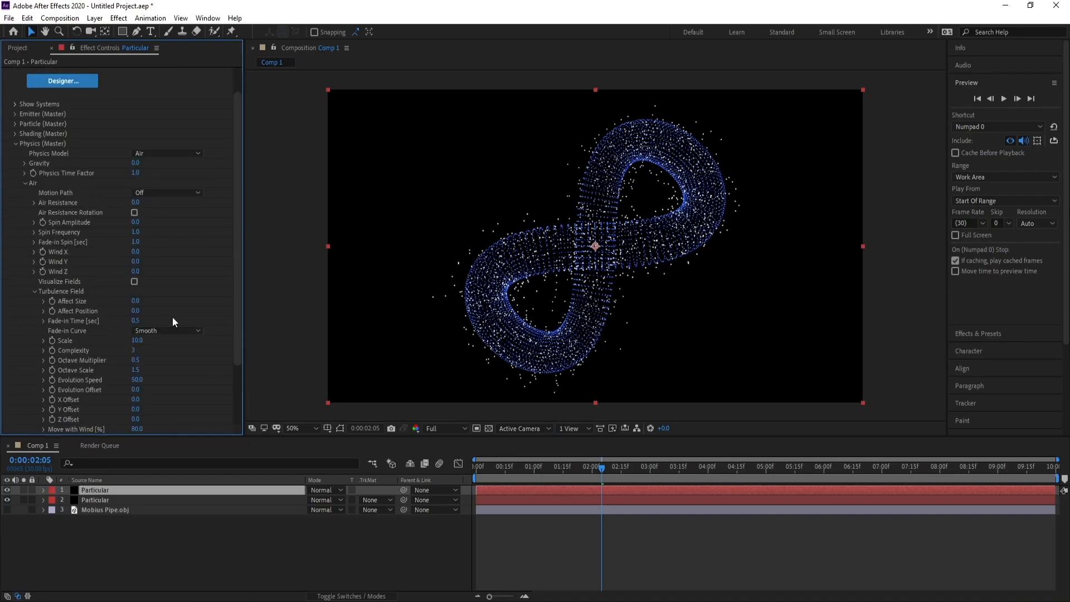
left_click_drag(236, 285, 236, 296)
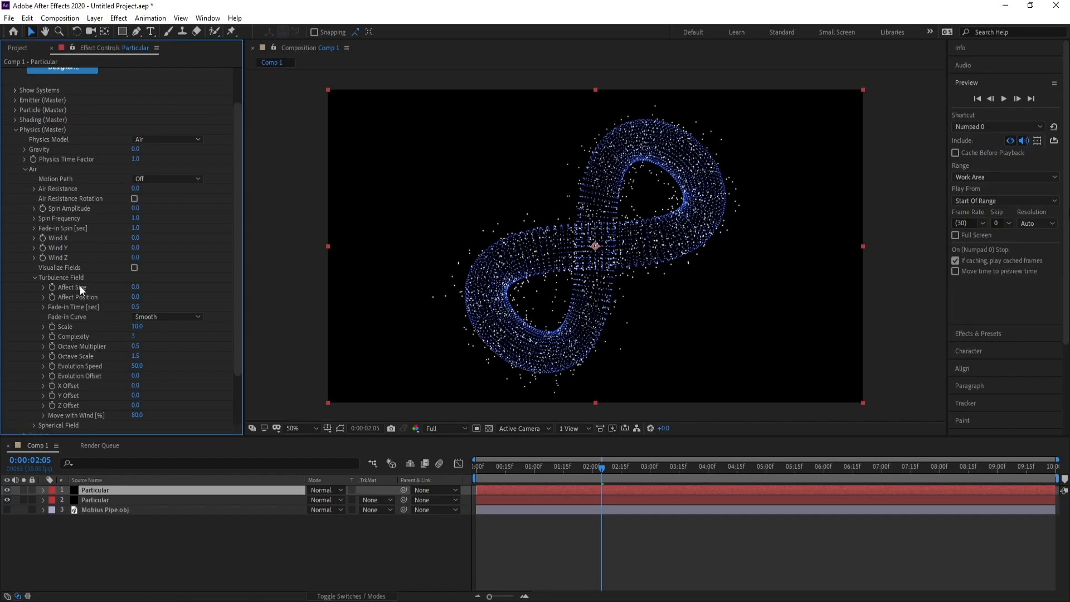
left_click(136, 288)
Set the Turbulence Field's Affect Position to 50 and its Scale to 20.
left_click(136, 297)
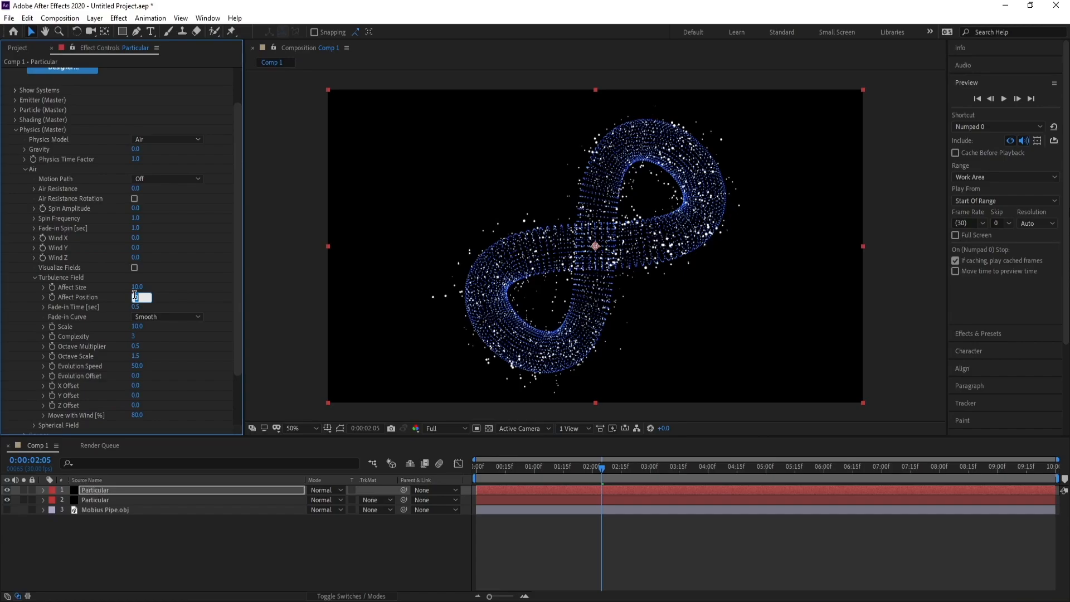
type("50")
key("Return")
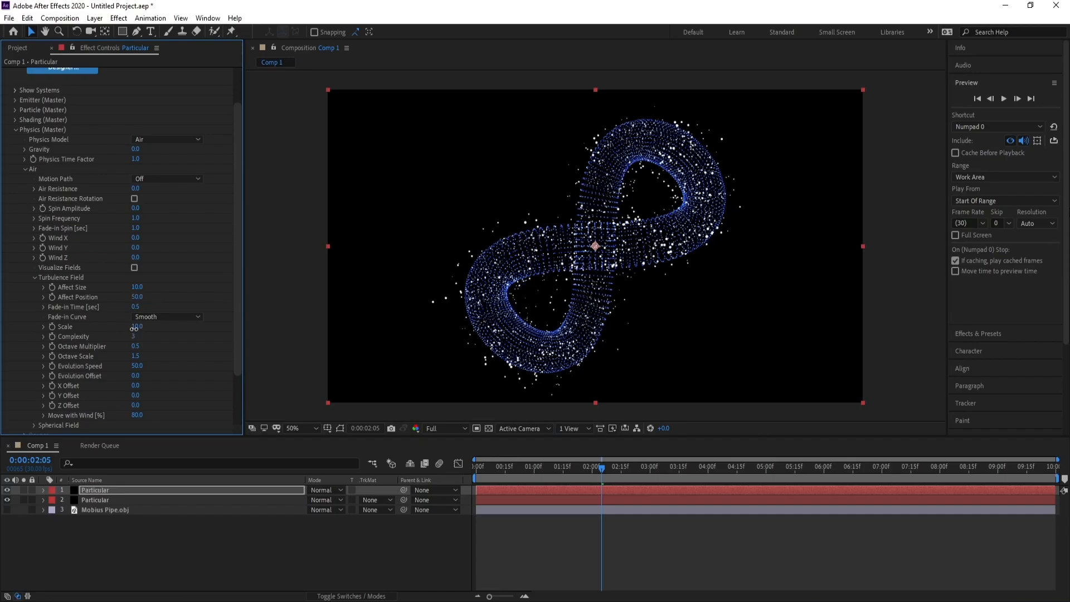
left_click(134, 328)
type("20")
key("Return")
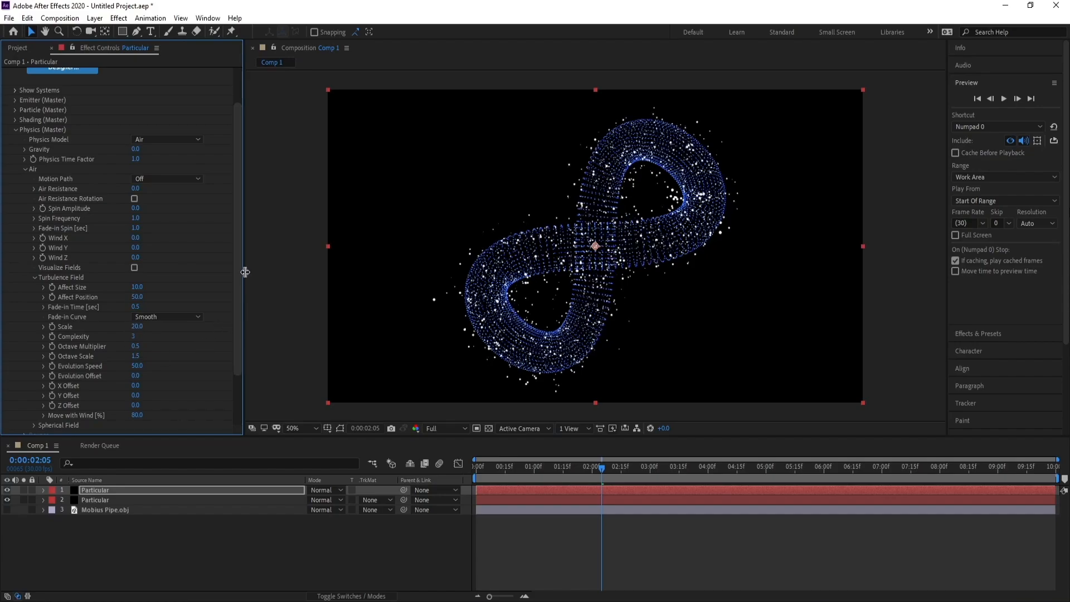
Change the duplicate's particle color from white to a light sky blue and collapse the Particle and Physics settings.
scroll(237, 255, "up", 3)
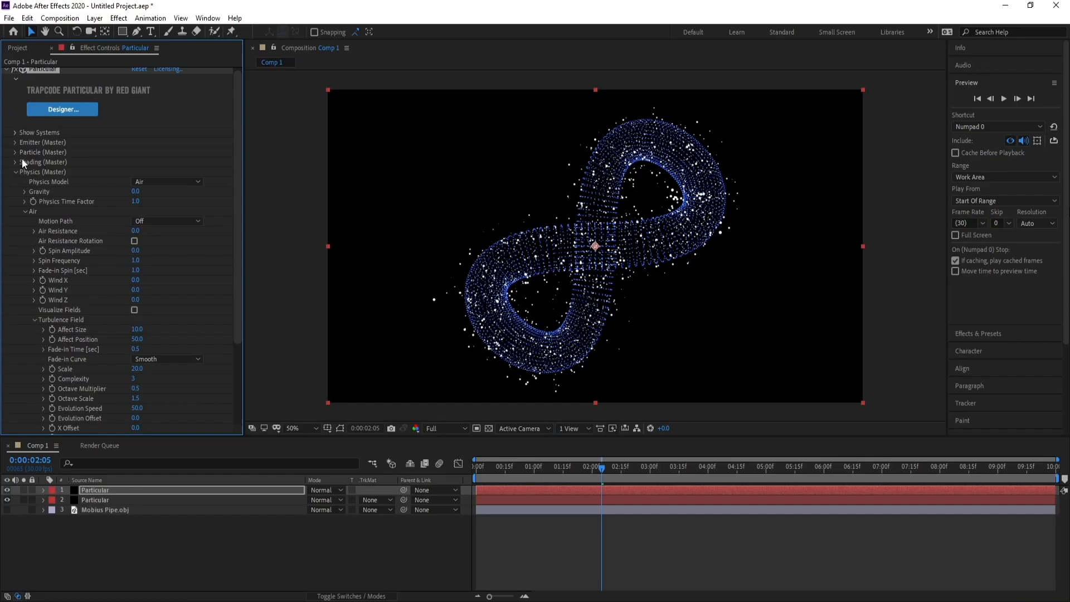
left_click(14, 152)
scroll(155, 272, "down", 5)
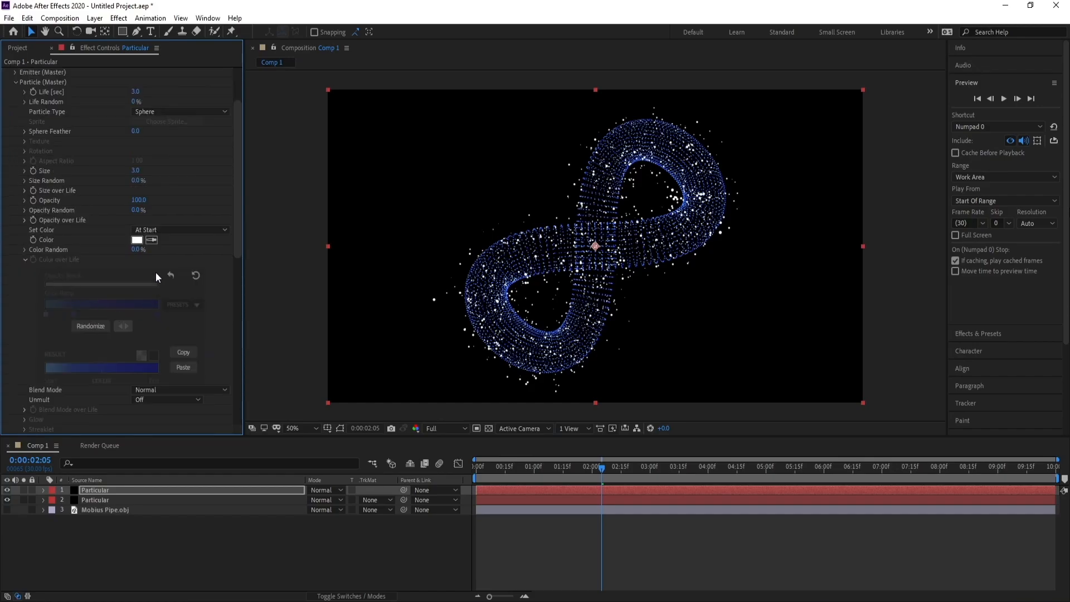
left_click(136, 241)
left_click(214, 267)
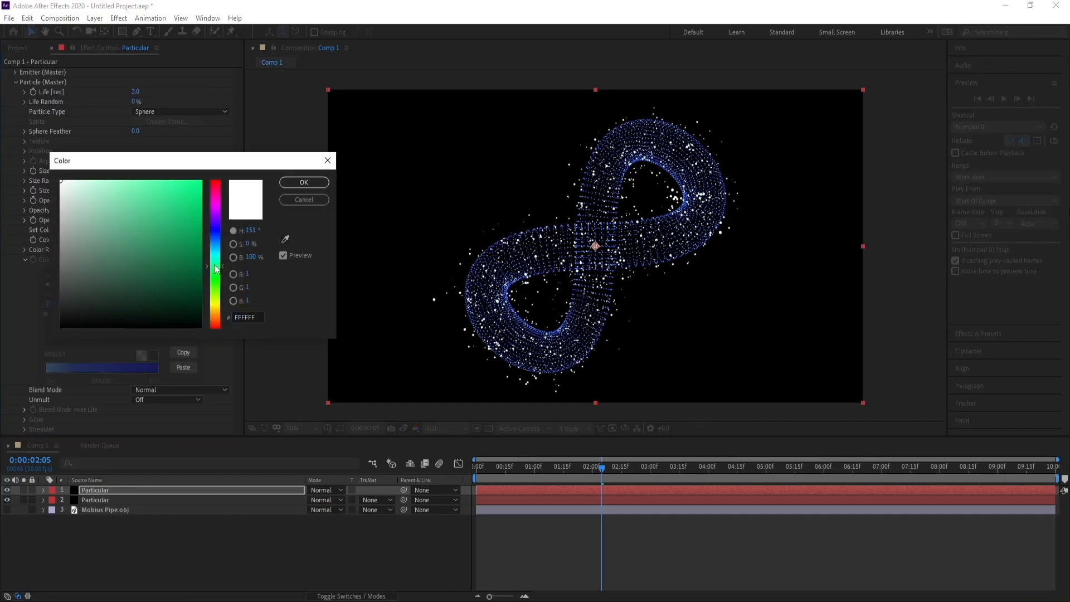
left_click_drag(214, 266, 215, 254)
left_click_drag(124, 203, 122, 180)
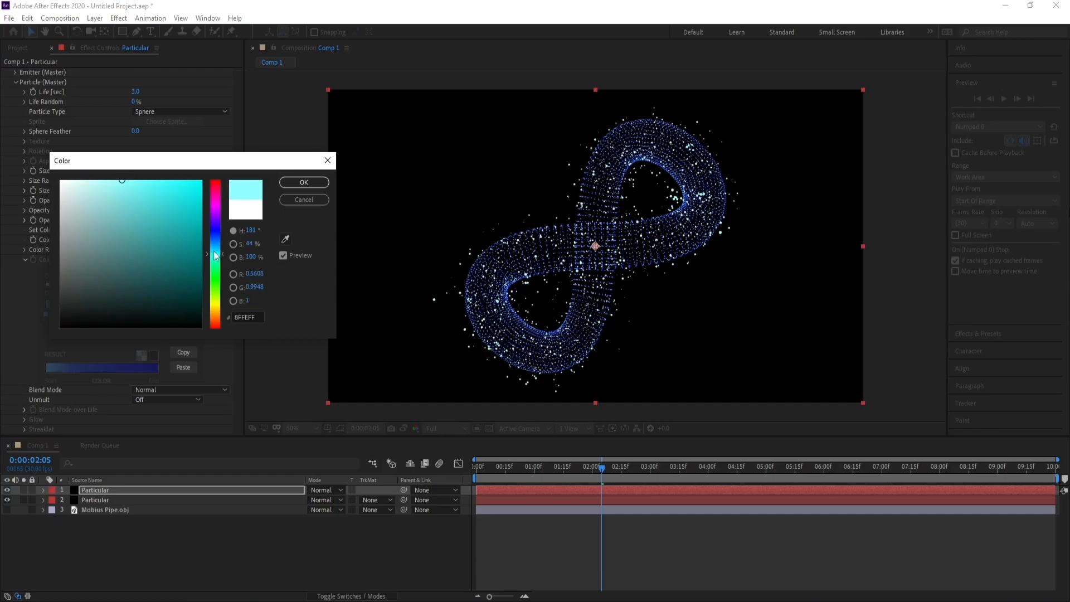
left_click_drag(215, 254, 216, 249)
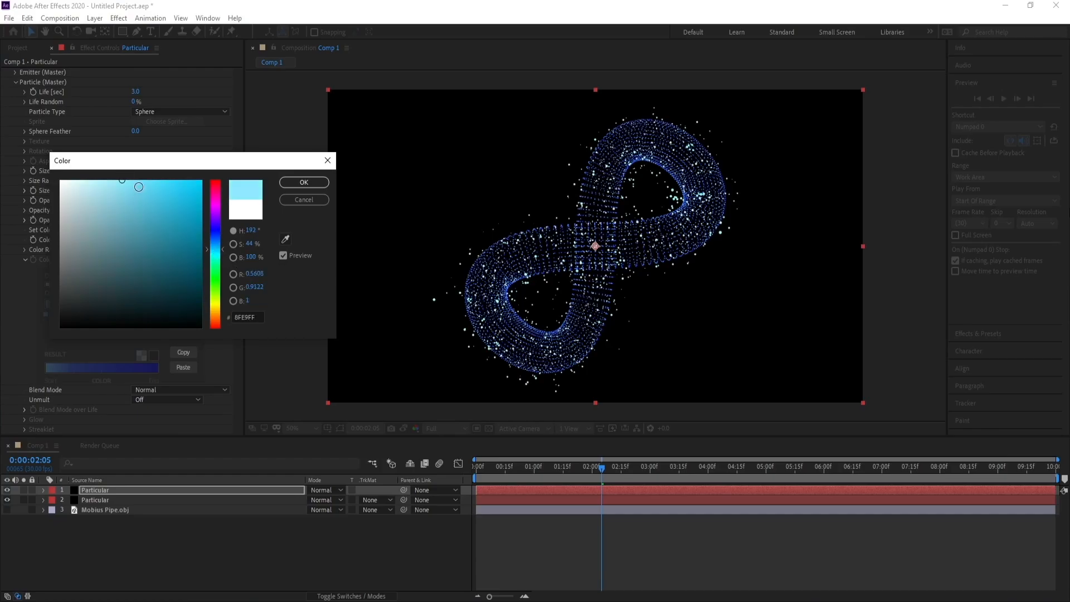
left_click_drag(139, 187, 132, 180)
left_click(305, 182)
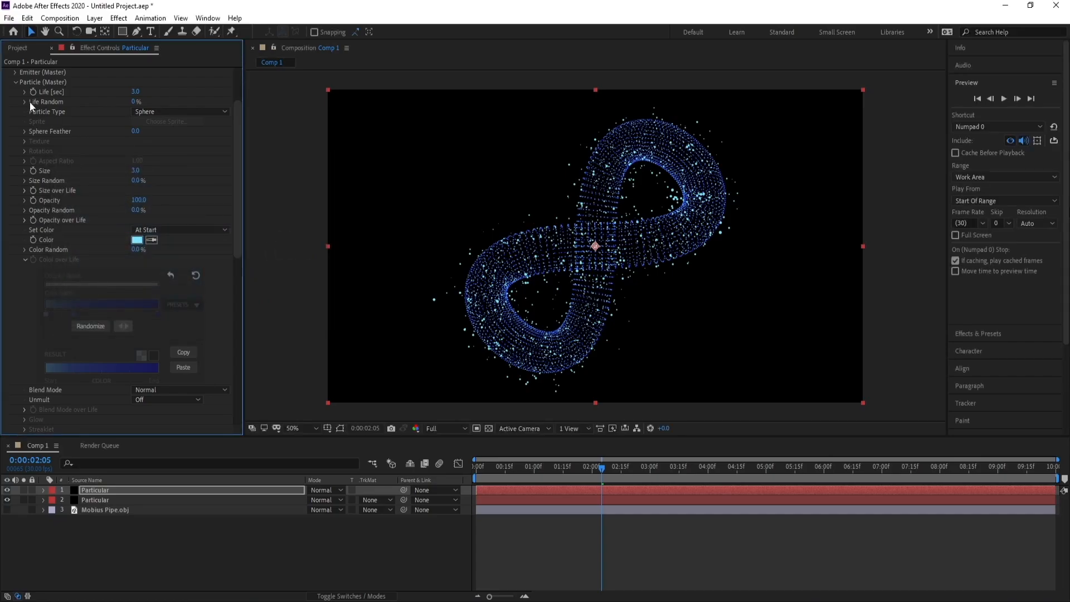
left_click(16, 83)
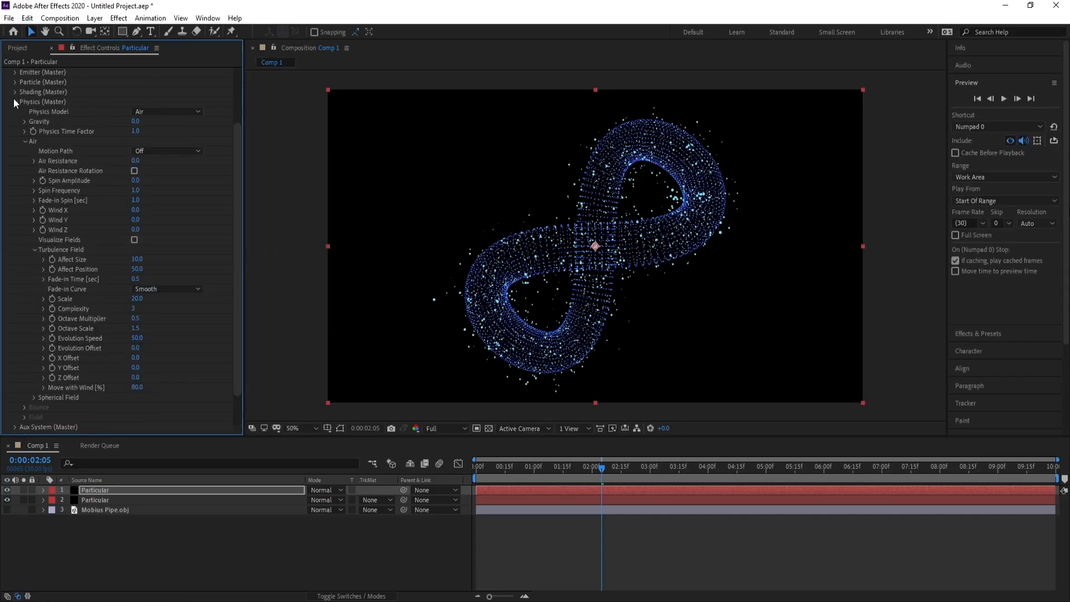
left_click(15, 102)
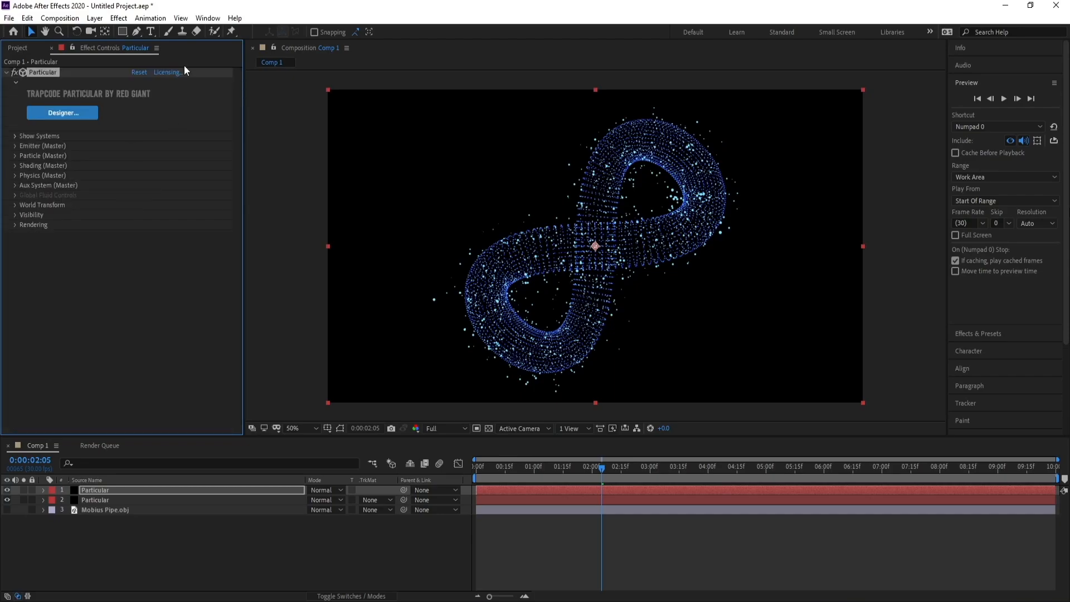
Apply a Stylize Glow effect to the duplicated Particular layer with a Glow Radius of 70.
left_click(119, 18)
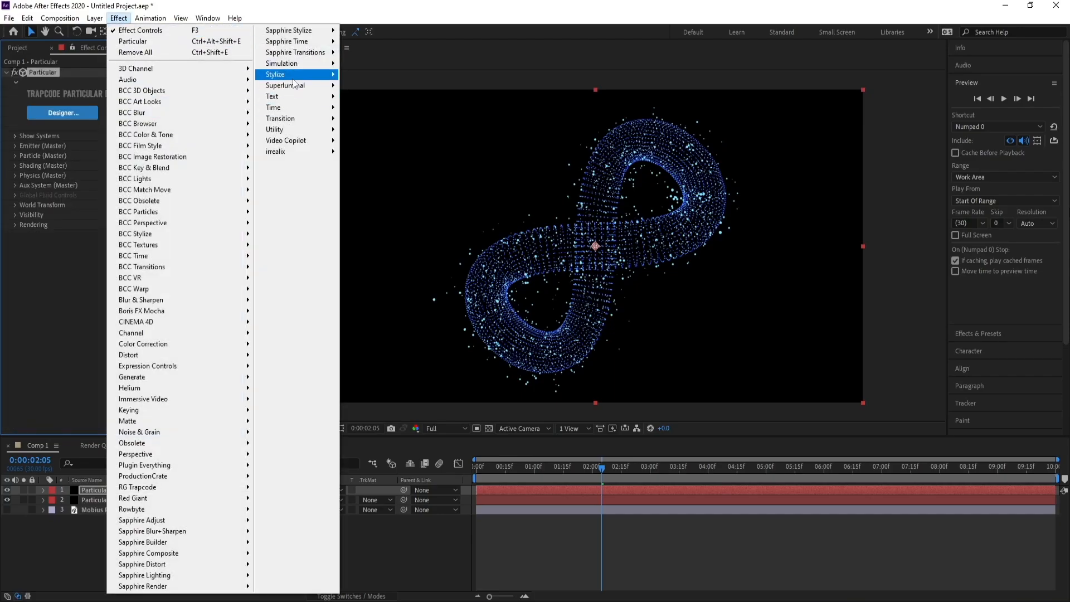
mouse_move(296, 76)
left_click(384, 279)
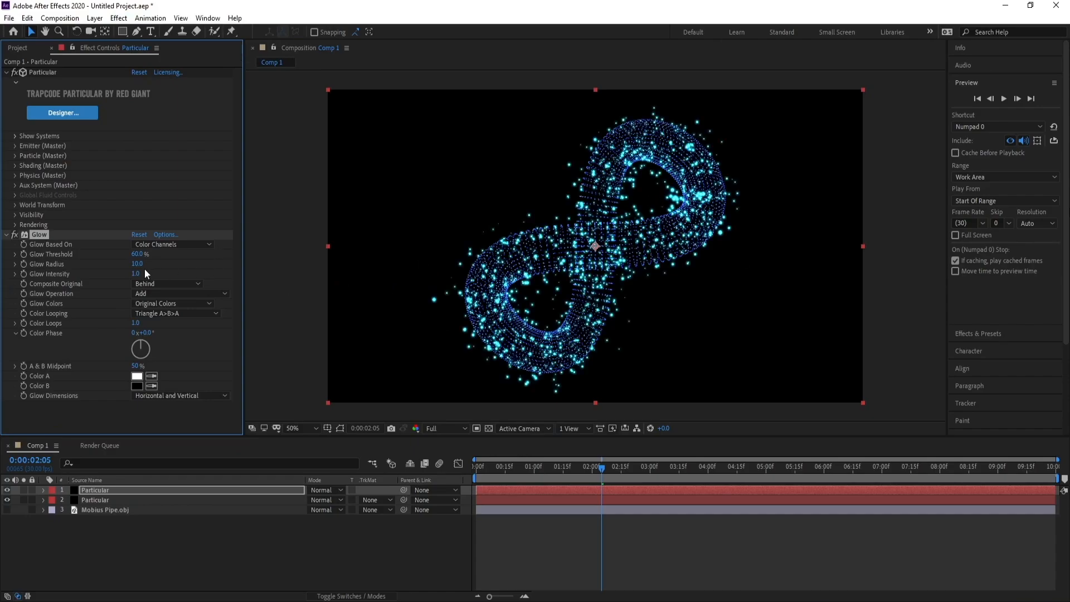
left_click_drag(138, 269, 169, 265)
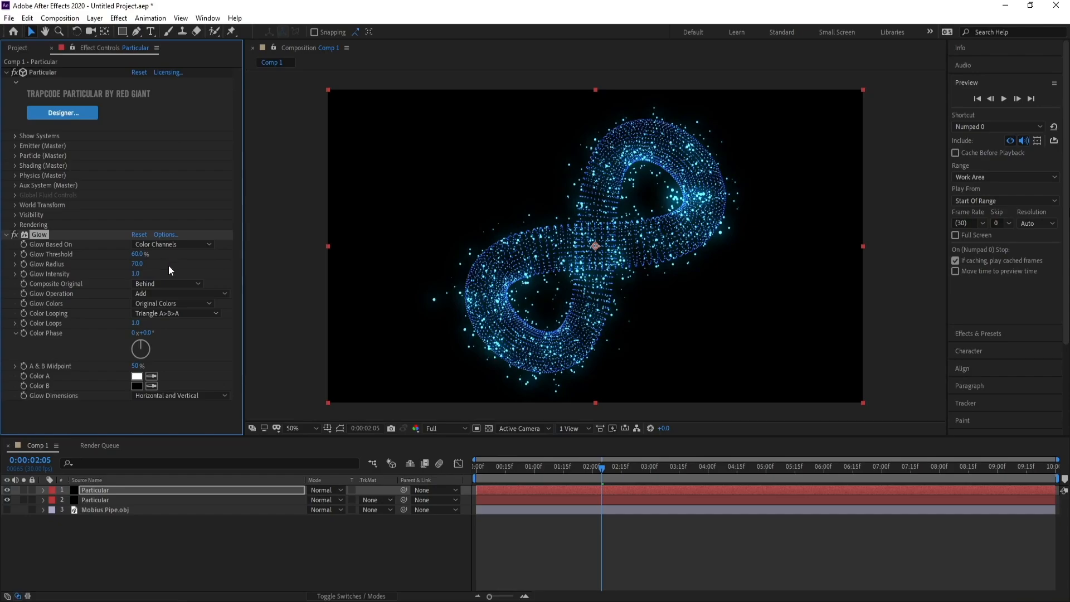
Set the Glow Threshold to 50%.
left_click(137, 254)
type("50")
key("Return")
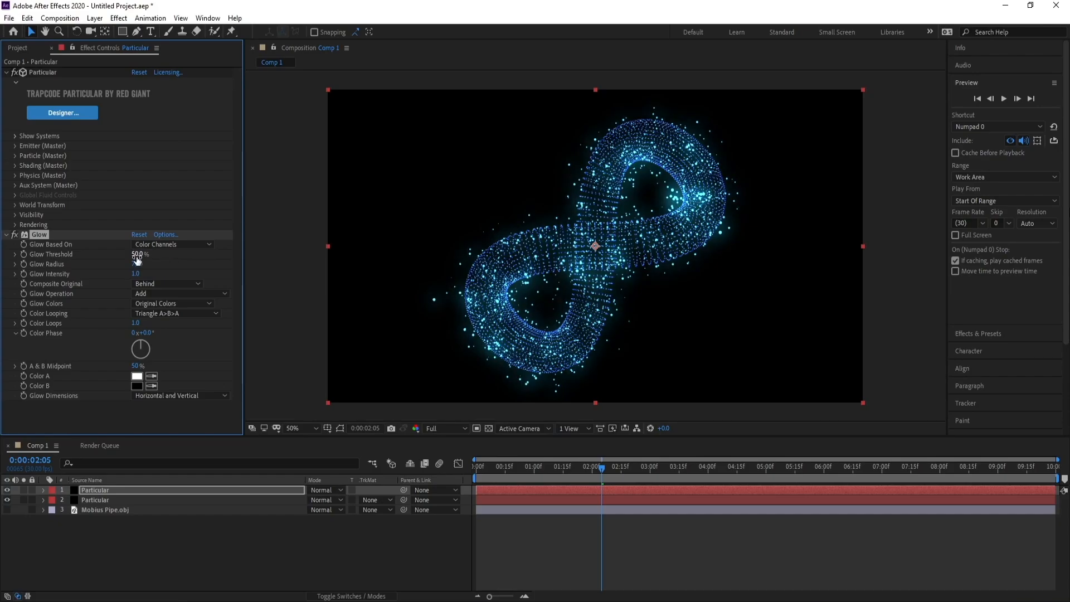
Set the Glow Radius to 90.
left_click(139, 264)
type("90")
Duplicate the glowing Particular layer and apply the Trapcode Starglow effect to the copy.
left_click(93, 492)
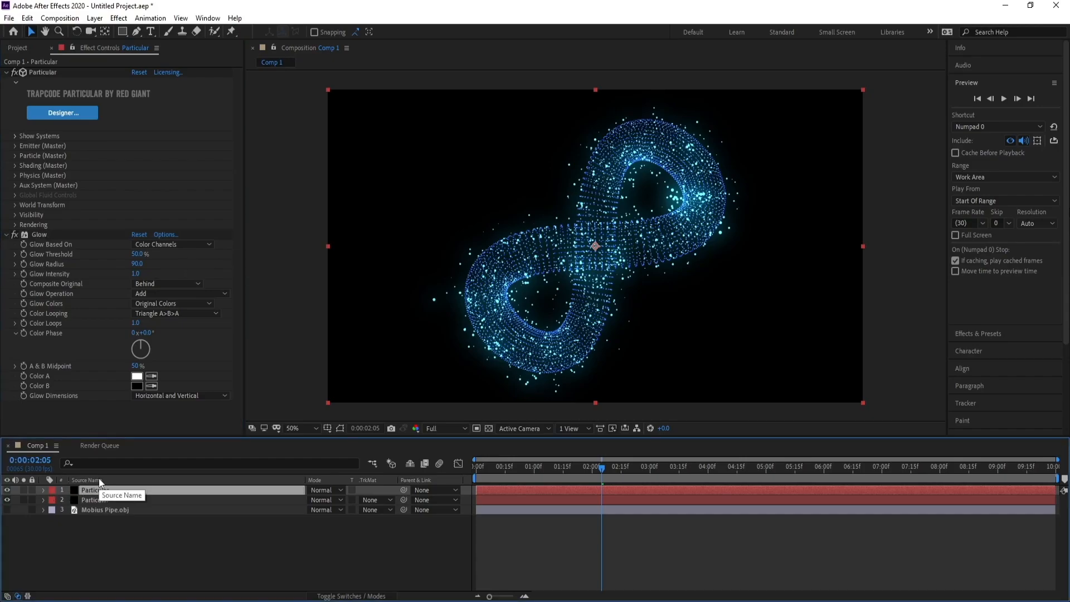
key("ctrl+d")
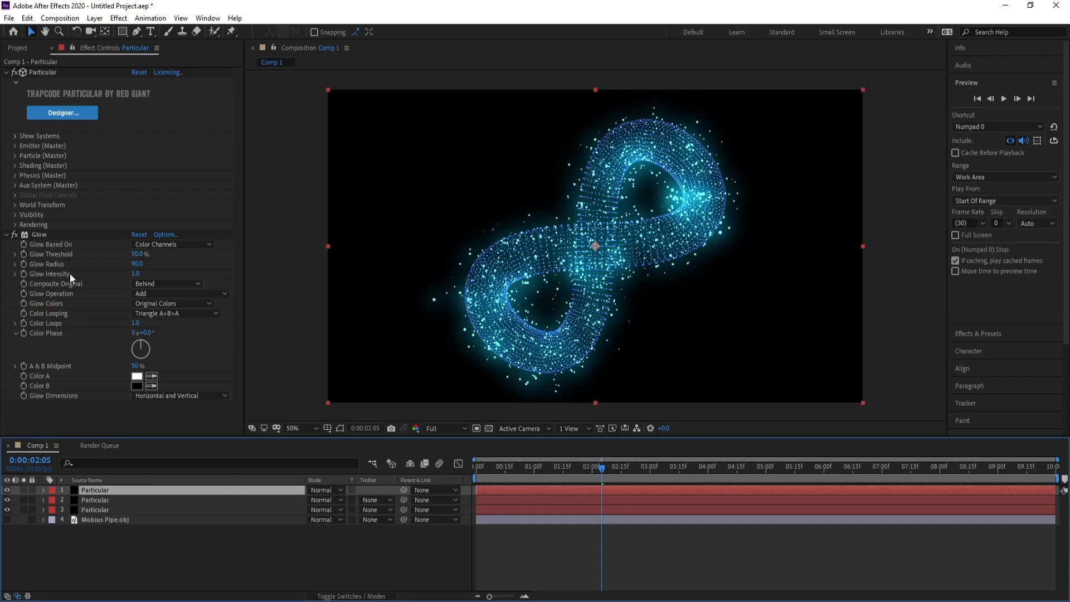
left_click(118, 18)
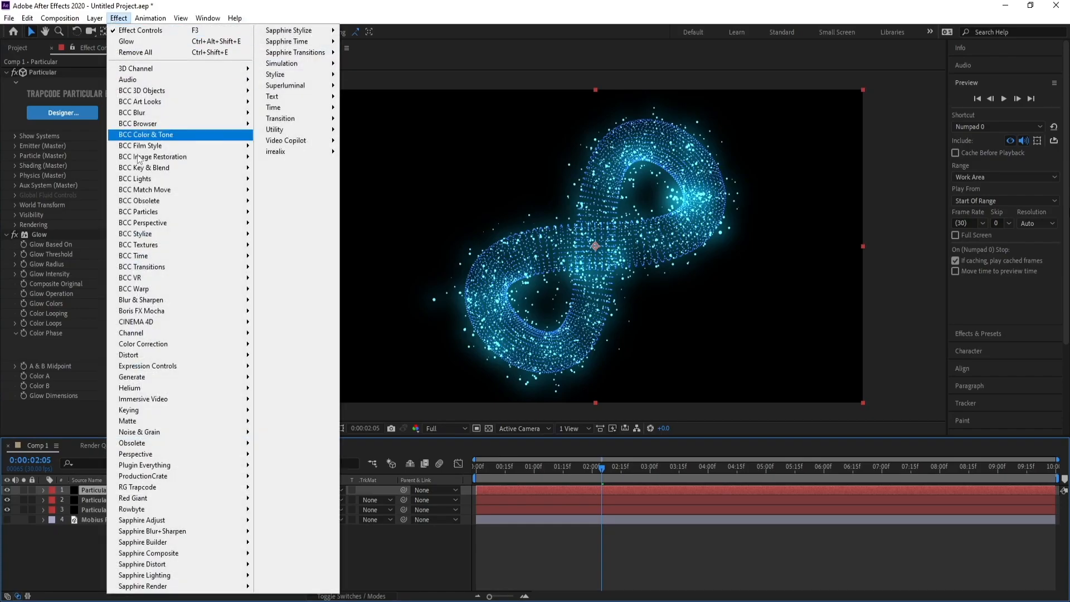
mouse_move(179, 493)
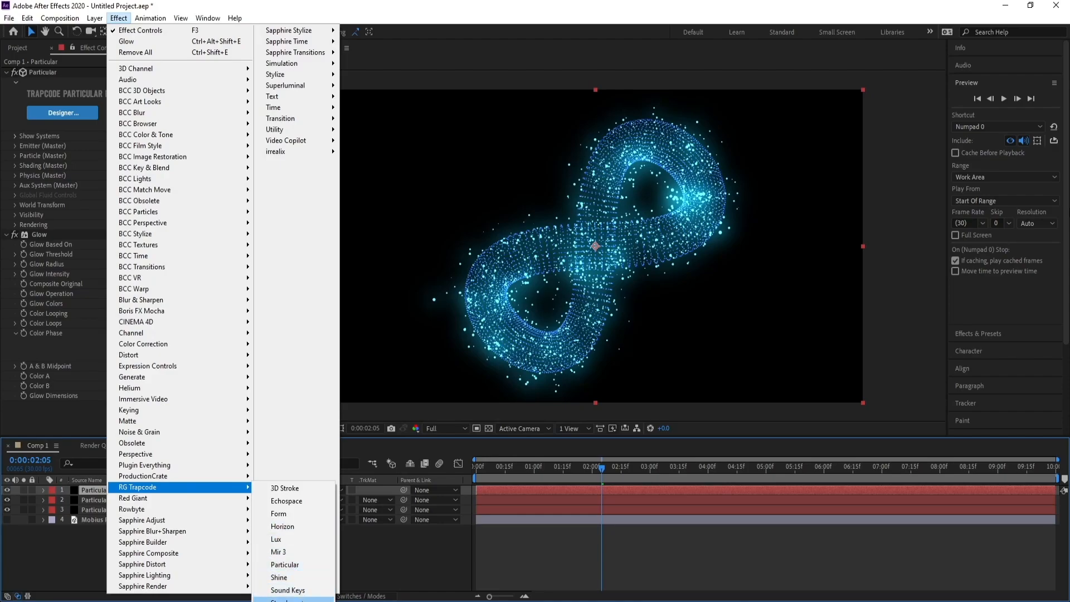
left_click(304, 598)
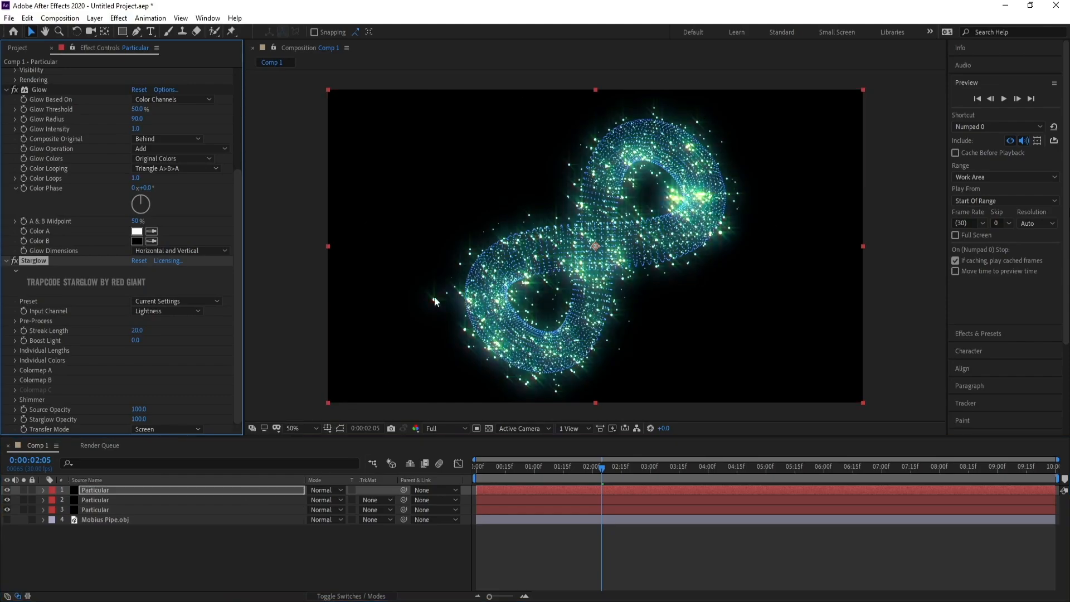
Set the emitter Velocity of the Starglow layer's Particular effect to 100.
left_click_drag(237, 253, 241, 132)
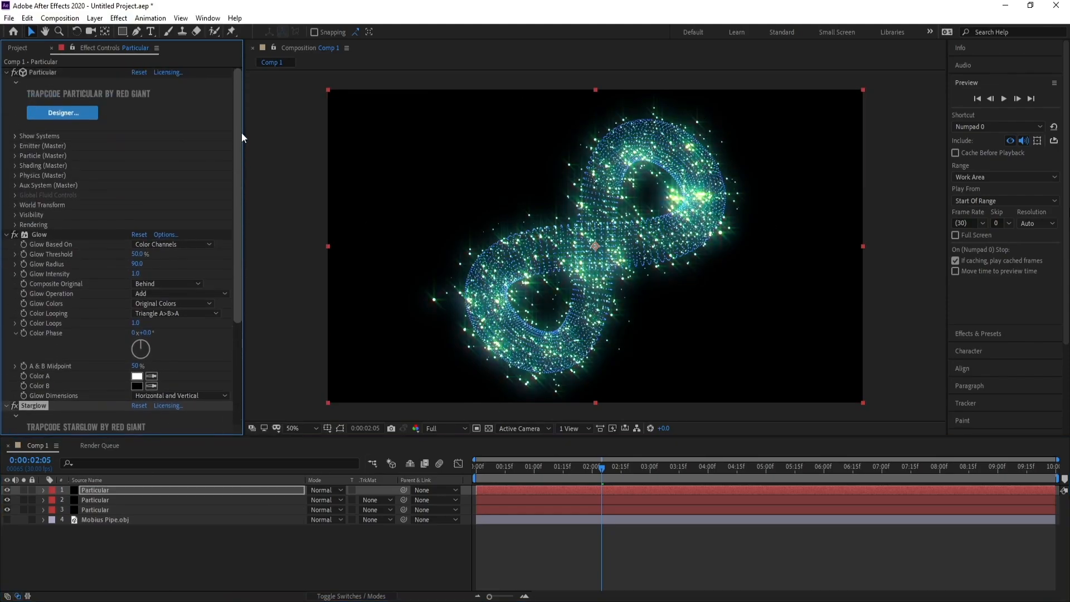
left_click(14, 146)
scroll(13, 146, "down", 2)
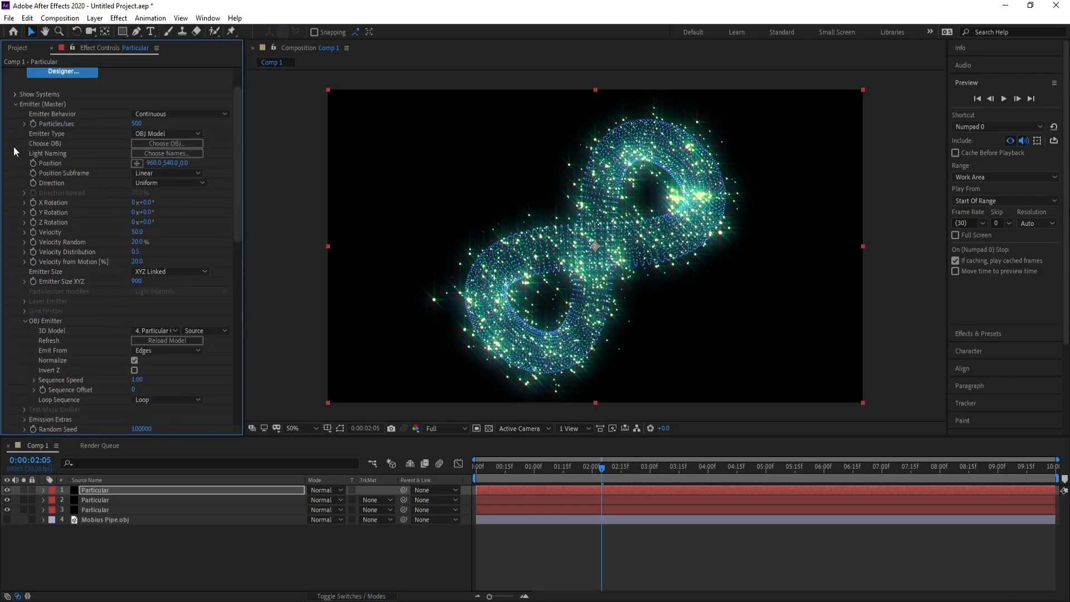
left_click(137, 232)
type("1")
key("Return")
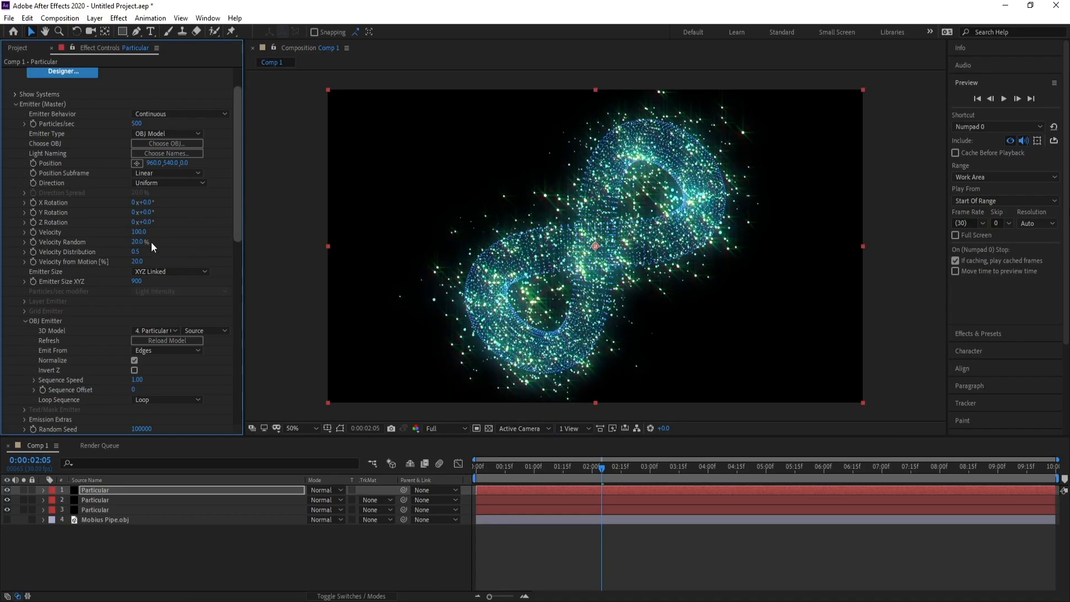
Set the emitter Velocity to 200 and collapse the Emitter and Glow settings.
left_click(139, 232)
type("200")
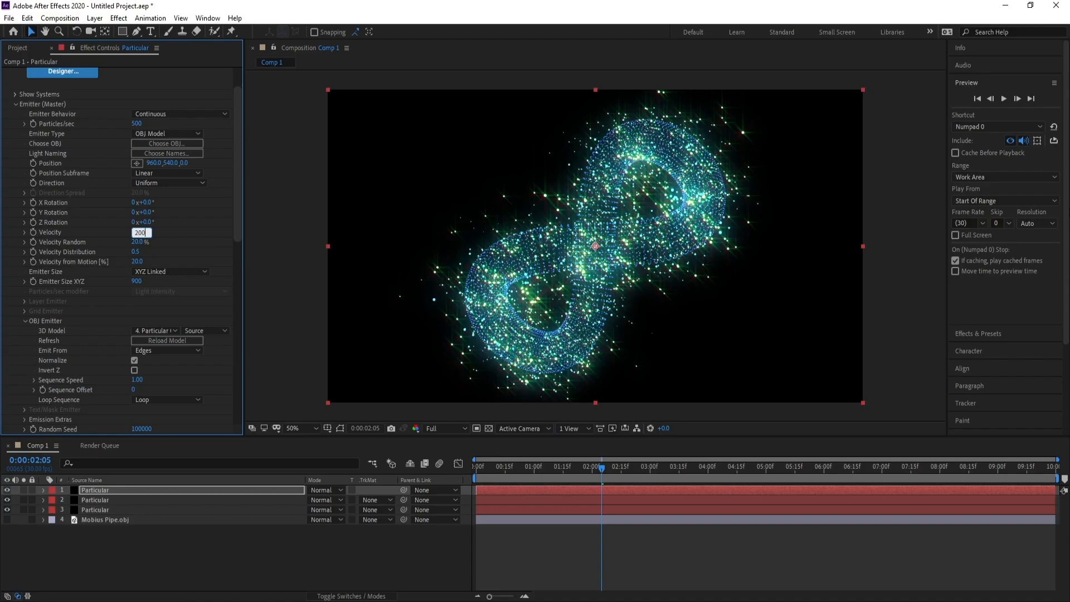
key("Return")
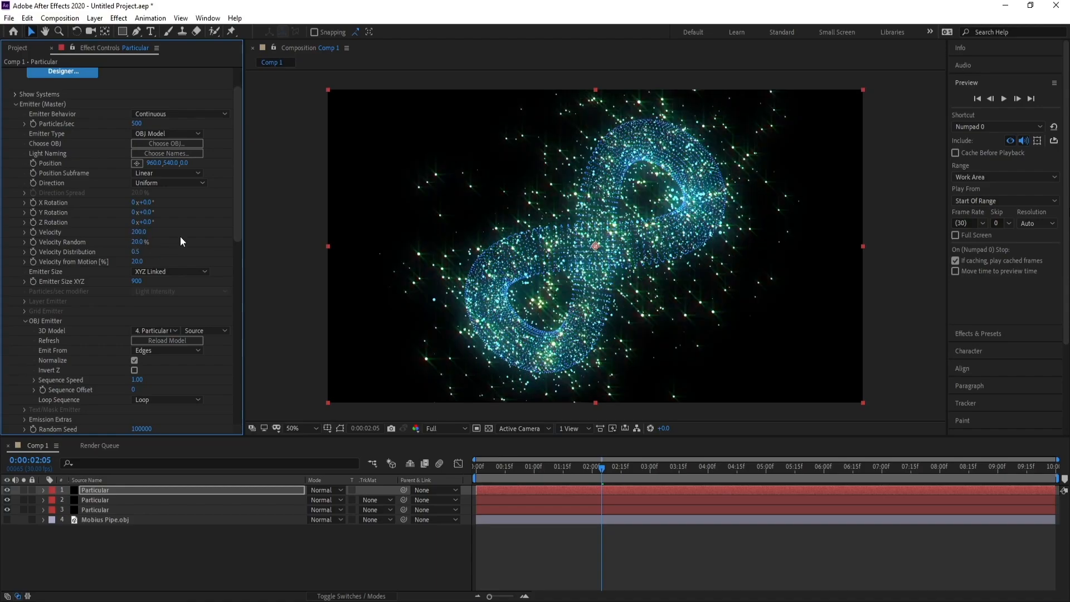
left_click(16, 105)
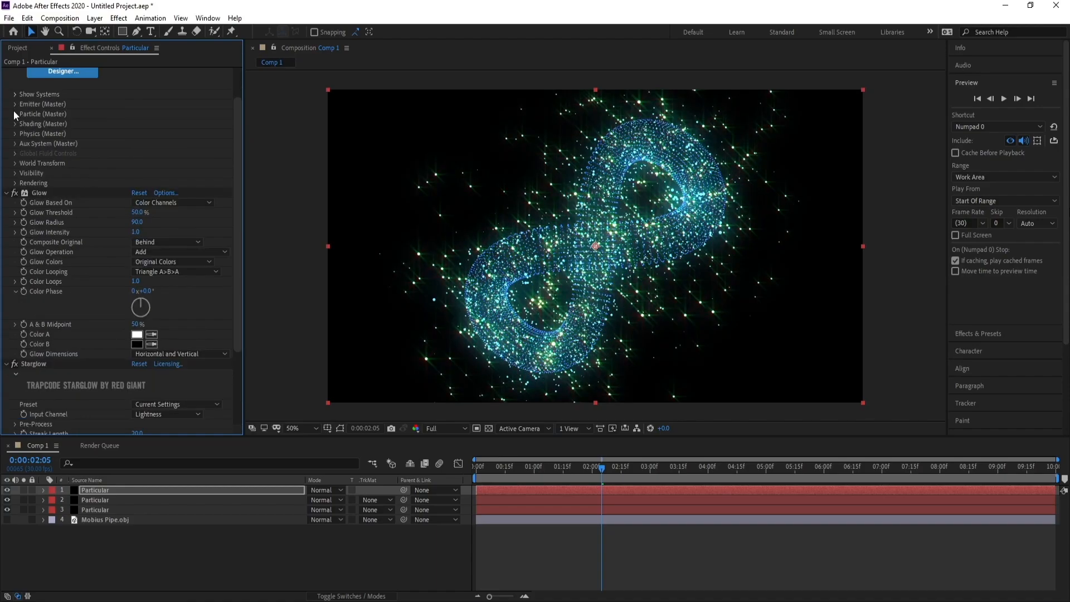
left_click(7, 193)
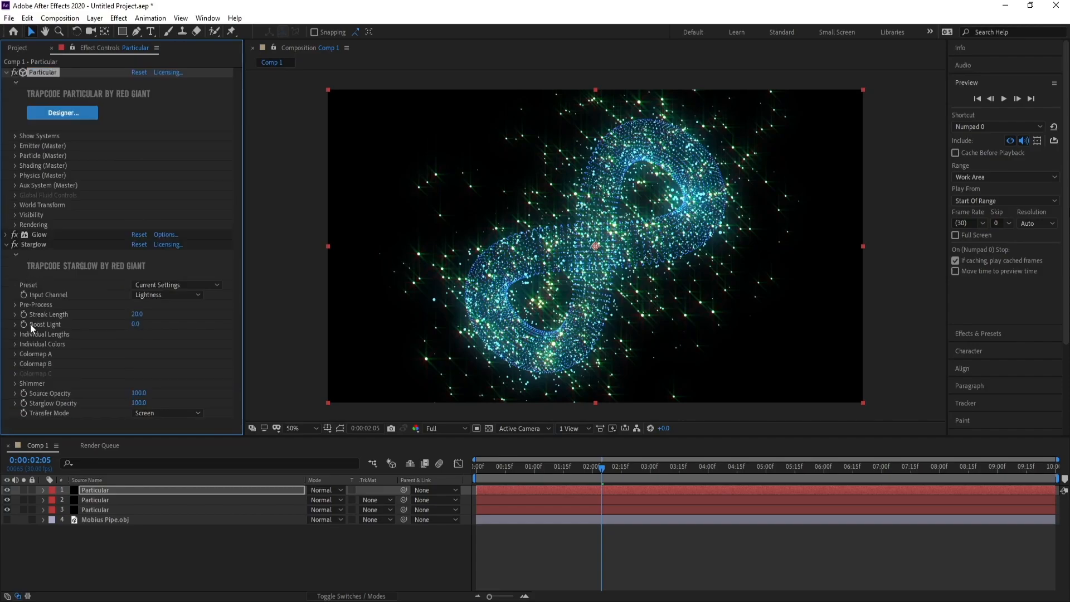
Choose the Warm Star preset for Starglow and change the Colormap A color from orange to light blue.
left_click(179, 289)
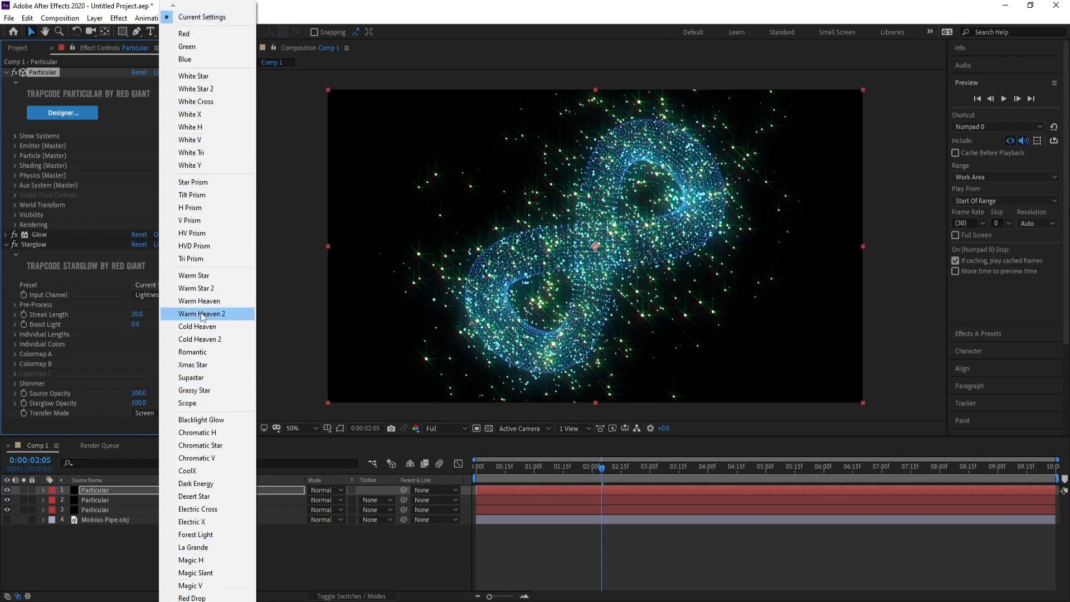
left_click(204, 279)
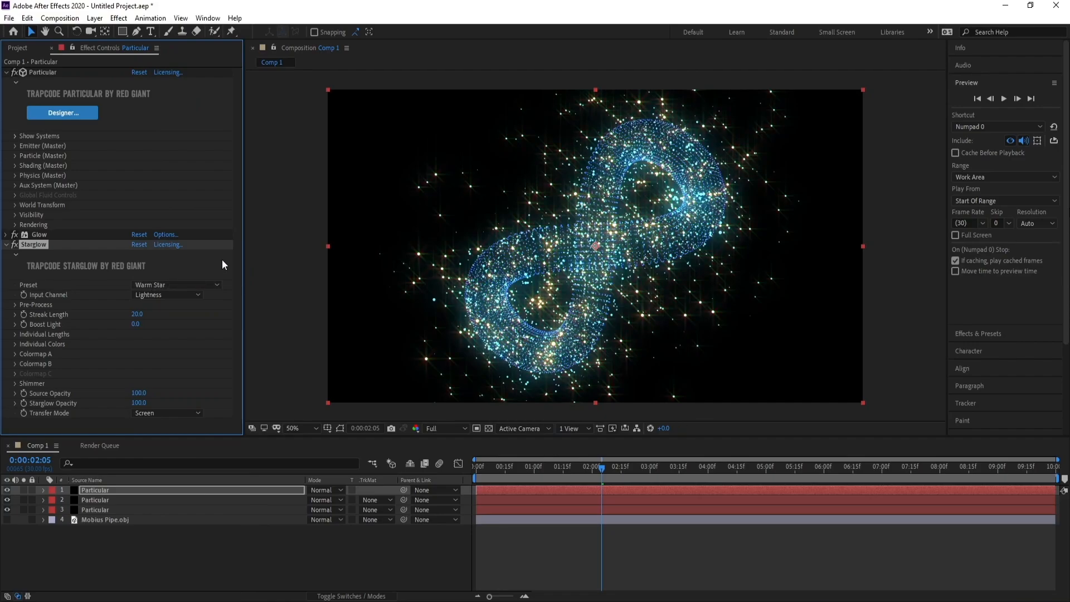
left_click(15, 355)
left_click(137, 394)
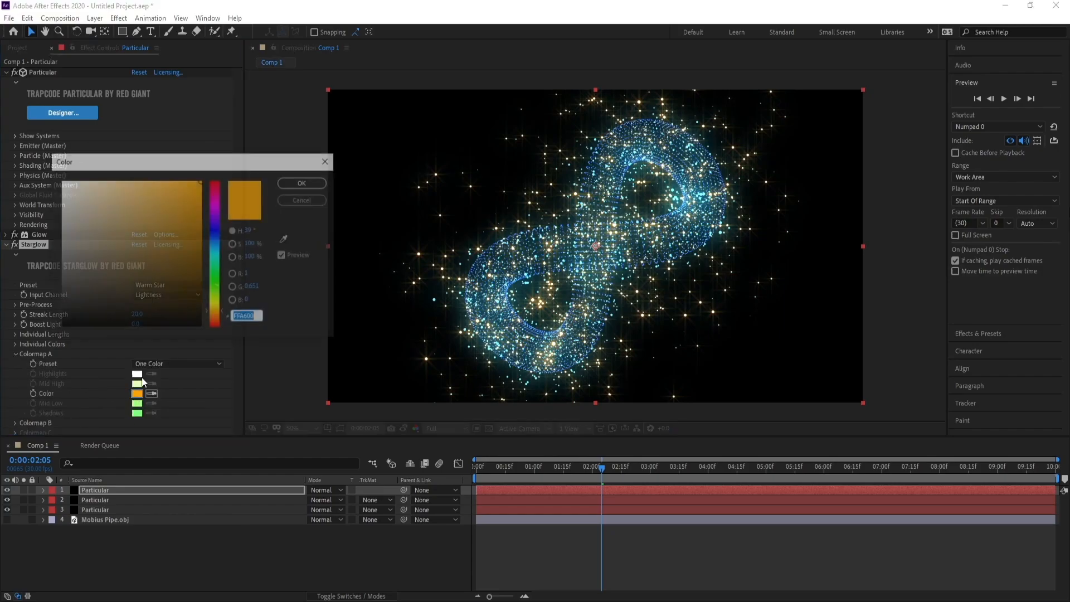
left_click_drag(215, 276, 208, 245)
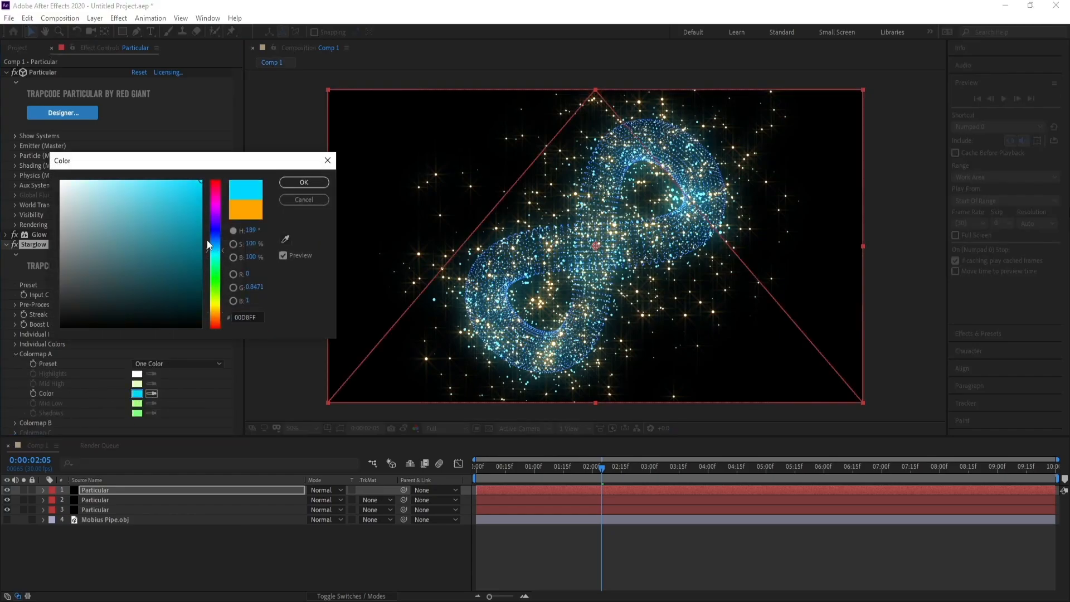
left_click(304, 182)
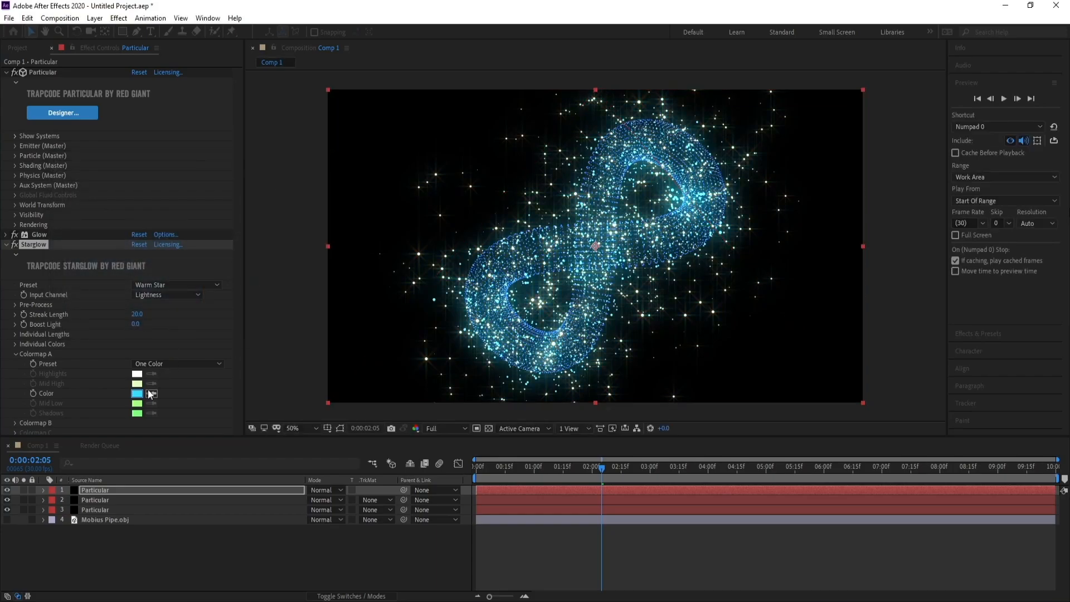
left_click(15, 354)
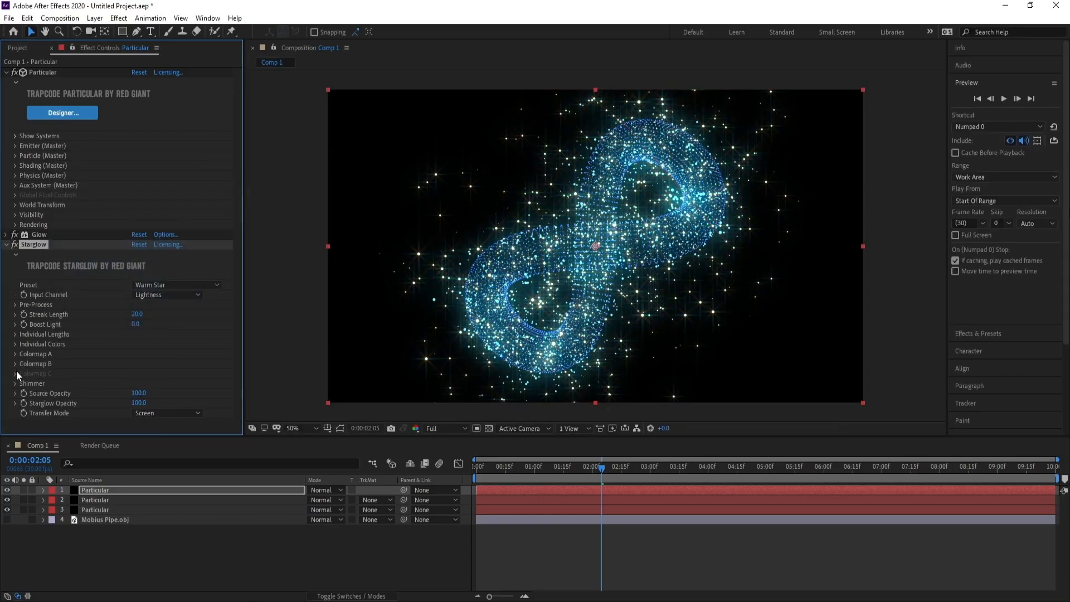
Change Starglow's Colormap B color from orange to bright cyan (00F6FF).
left_click(14, 364)
left_click(134, 403)
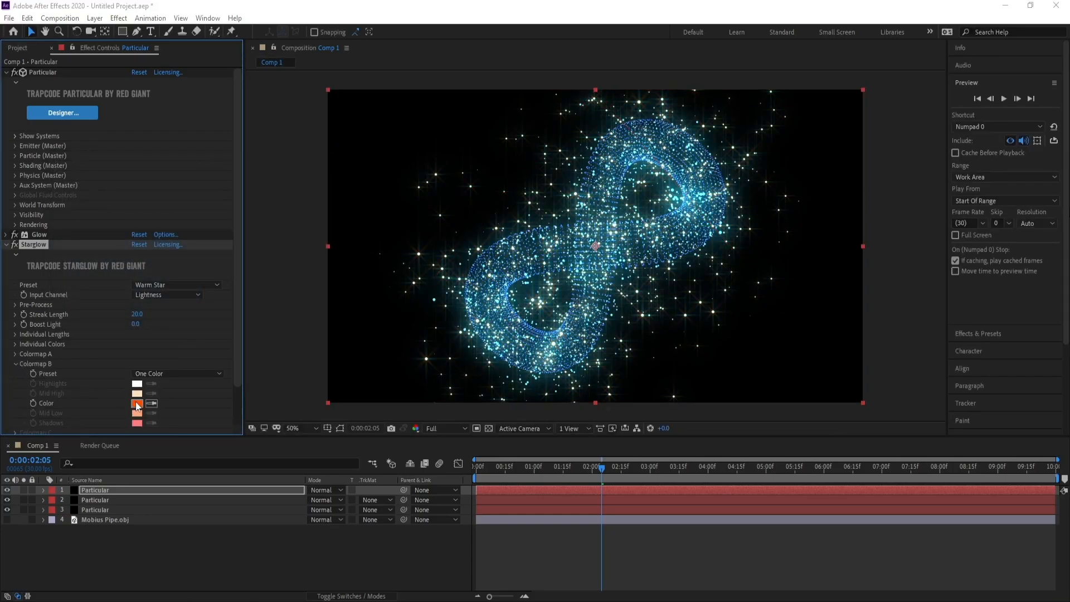
left_click(217, 256)
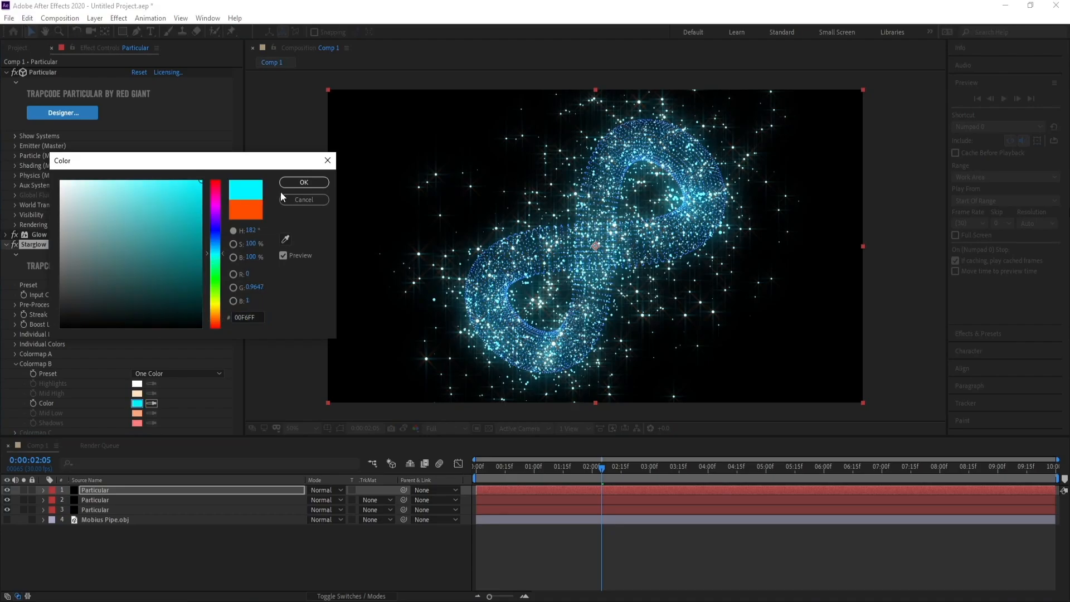
left_click(295, 186)
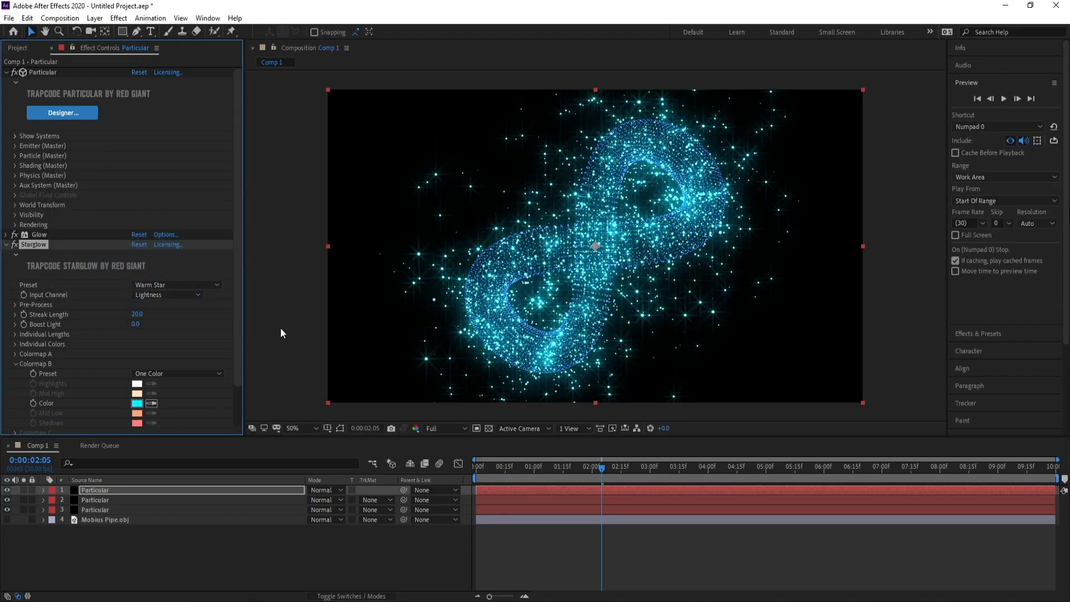
Change Starglow's Colormap B color to blue-violet (6600FF).
left_click(136, 403)
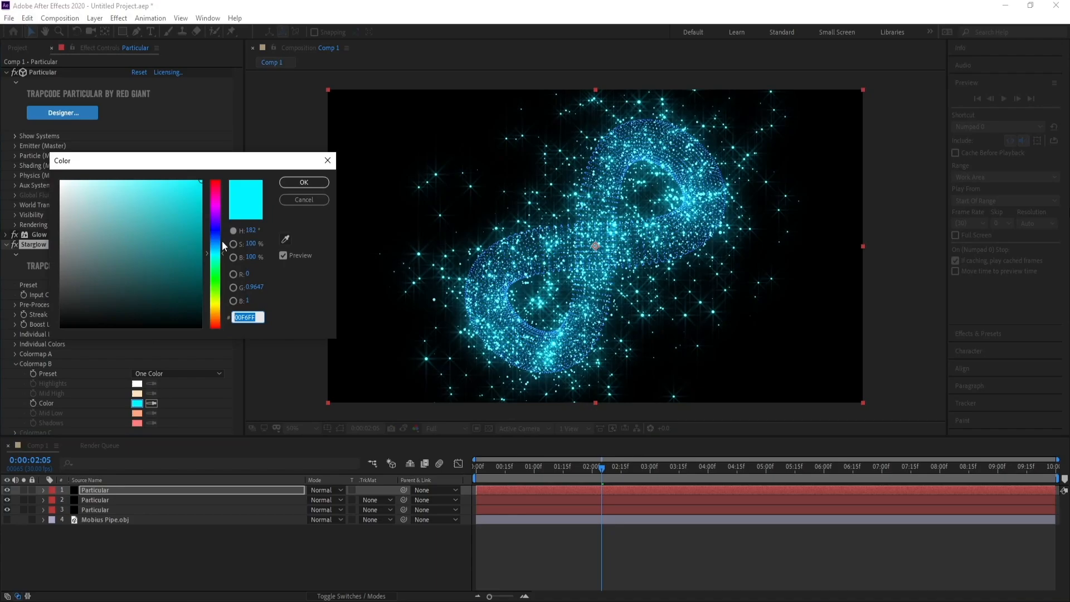
left_click(218, 237)
left_click_drag(218, 224, 219, 223)
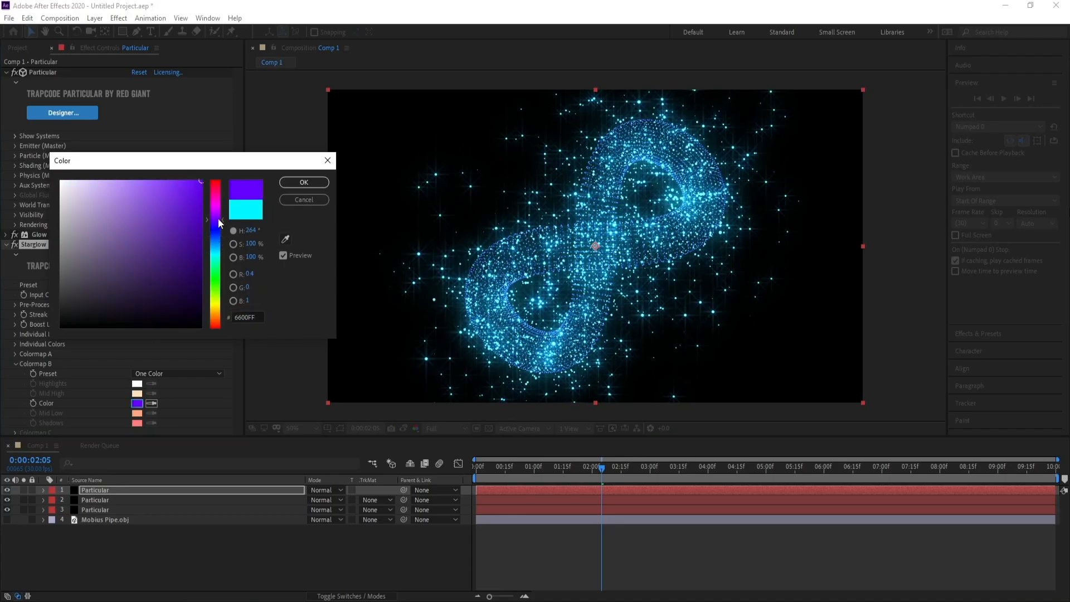
left_click(281, 185)
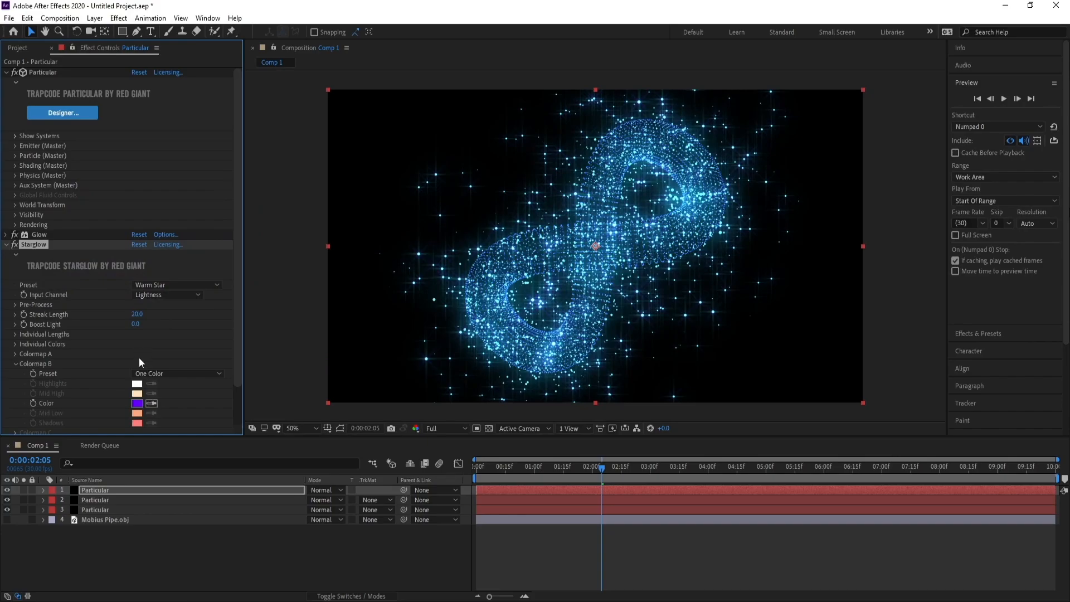
Try a purple color (AA37FA) for Starglow's Colormap A.
left_click(15, 355)
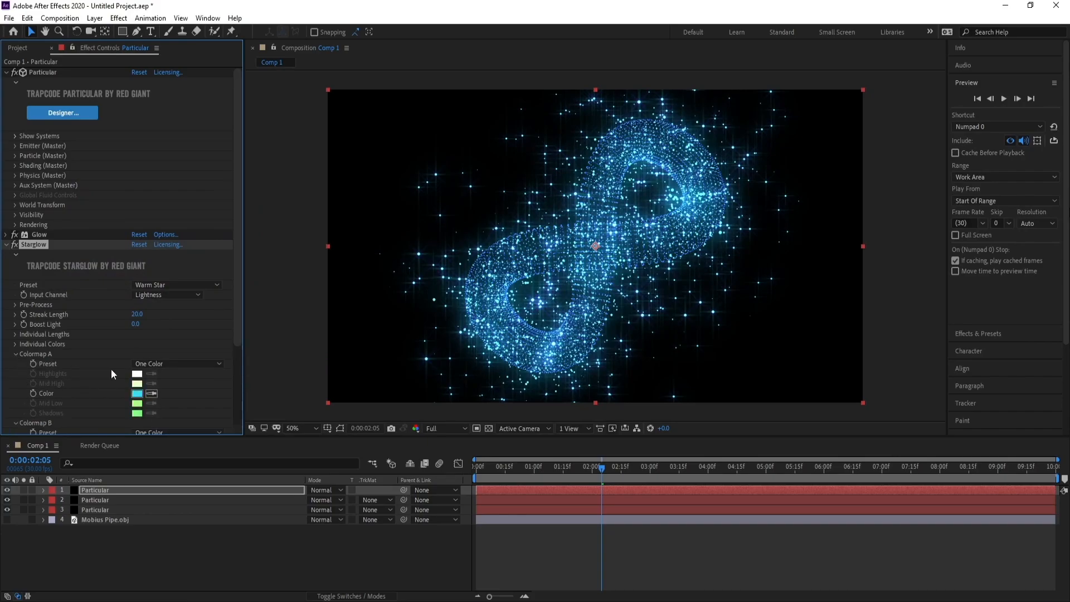
left_click(139, 393)
left_click_drag(217, 221, 217, 215)
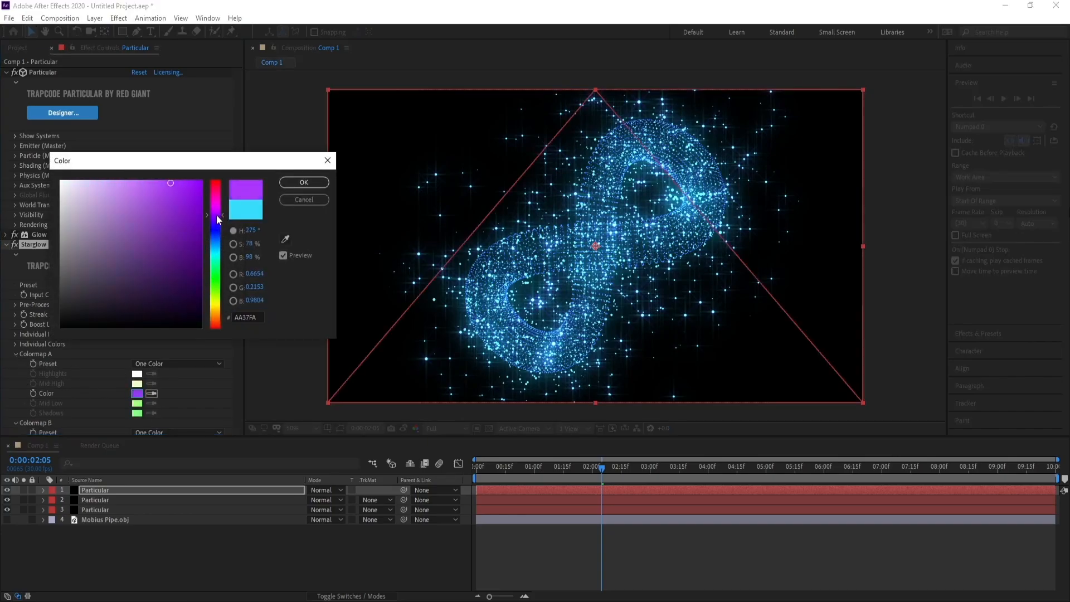
left_click(294, 186)
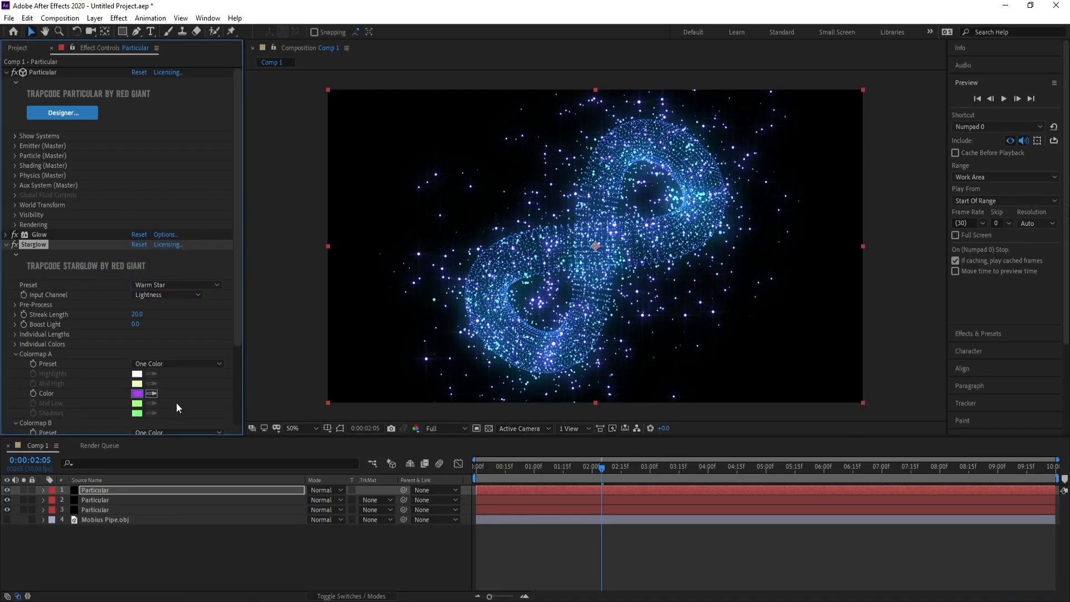
Change Starglow's Colormap A color to light cyan (37E5FA).
left_click(138, 394)
left_click_drag(216, 220, 217, 254)
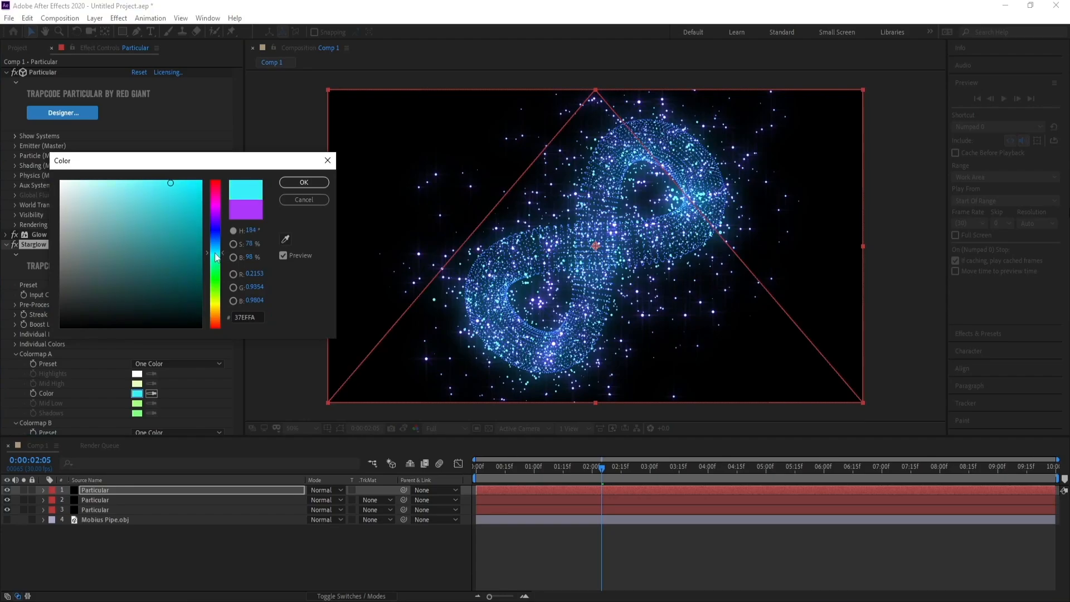
left_click(301, 183)
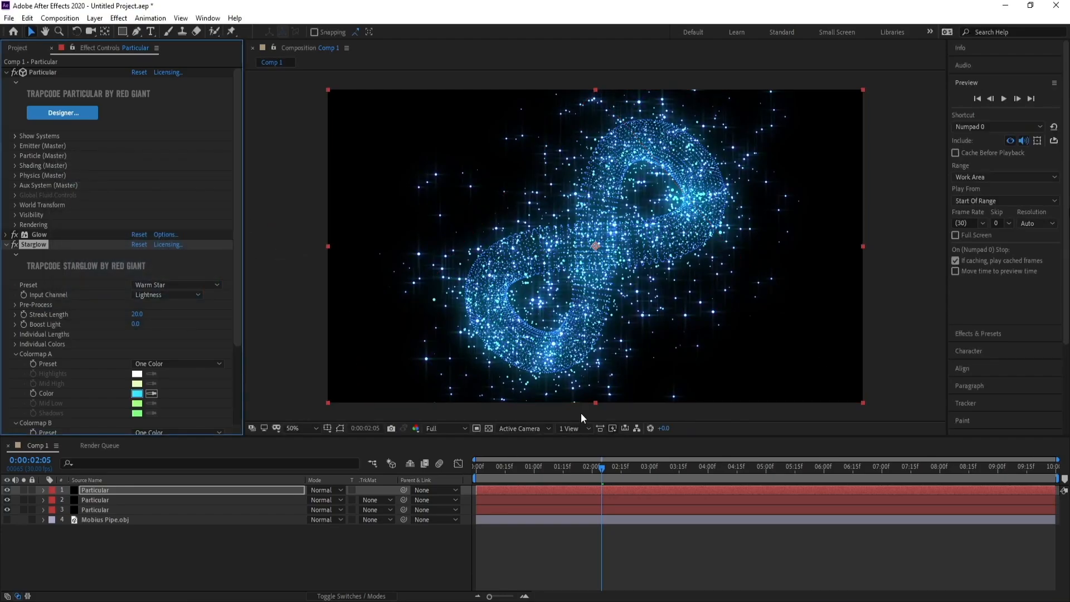
Create a black 1920 x 1080 solid named BG and place it beneath the three Particular layers.
left_click(96, 510)
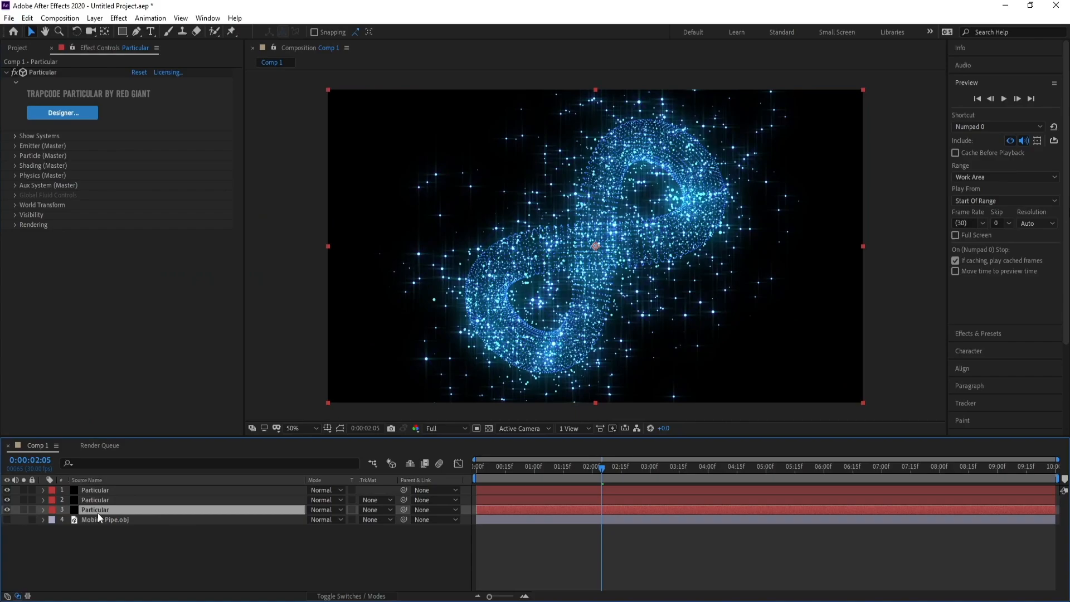
left_click(94, 18)
mouse_move(103, 31)
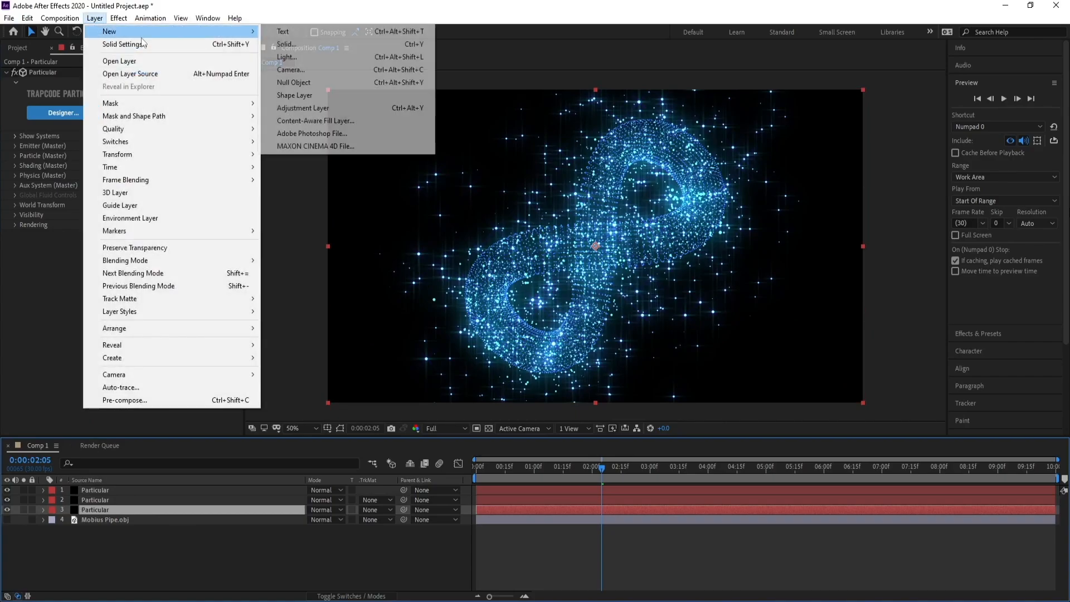
left_click(284, 41)
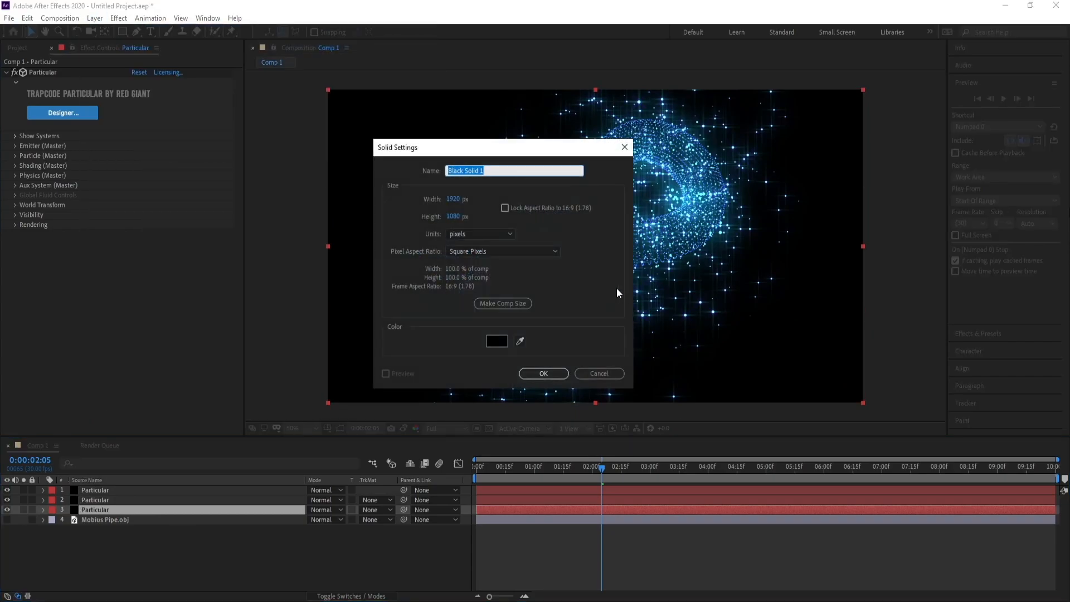
type("BG")
key("Return")
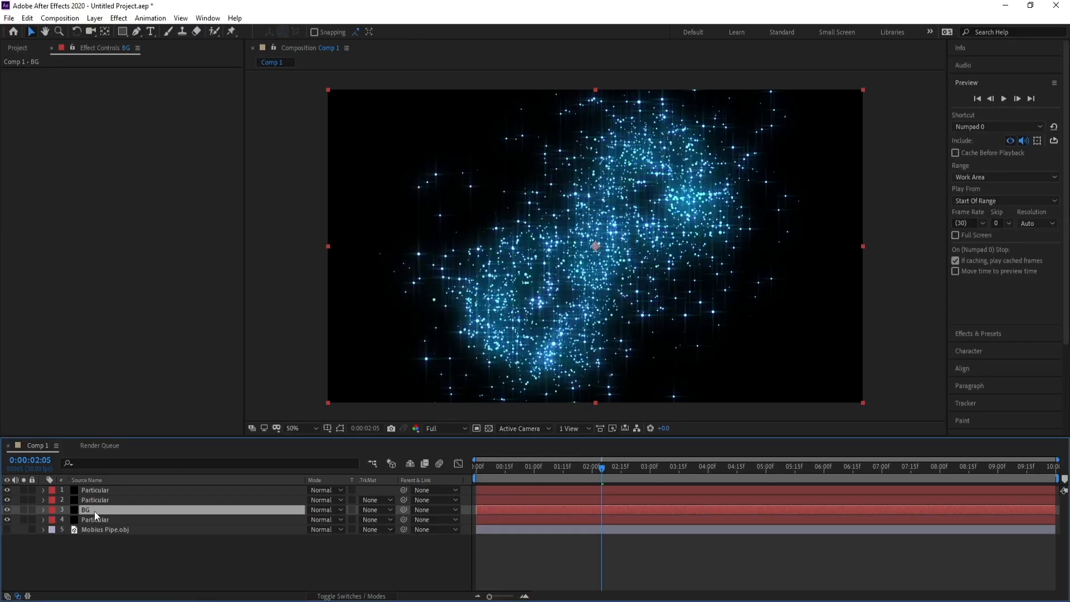
left_click_drag(94, 511, 92, 524)
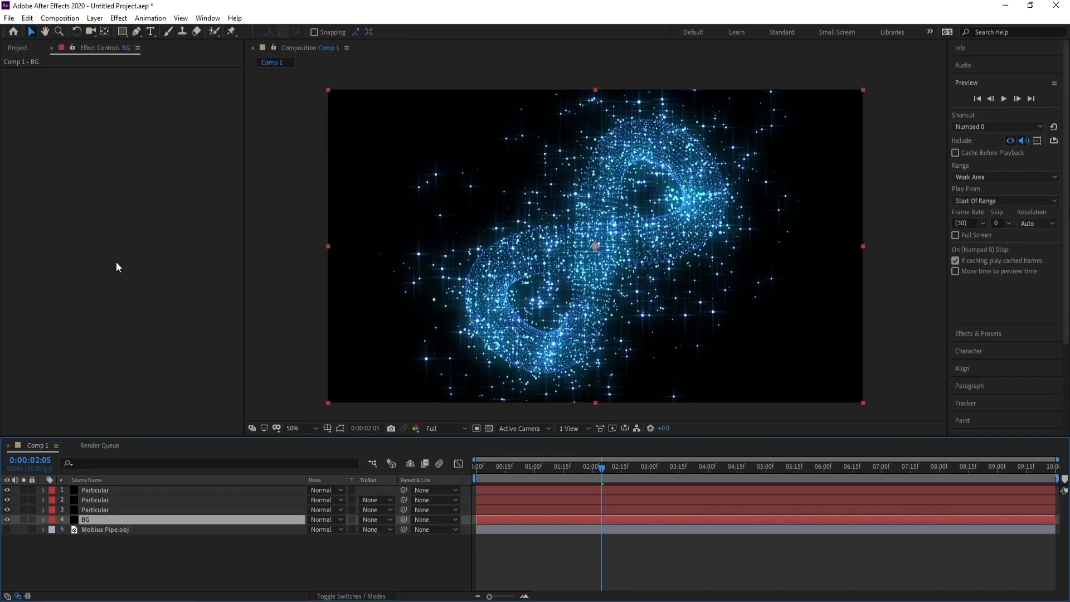
Apply a Gradient Ramp to the BG solid, with a Radial Ramp shape starting near the frame's centre at about 964, 546.
left_click(118, 18)
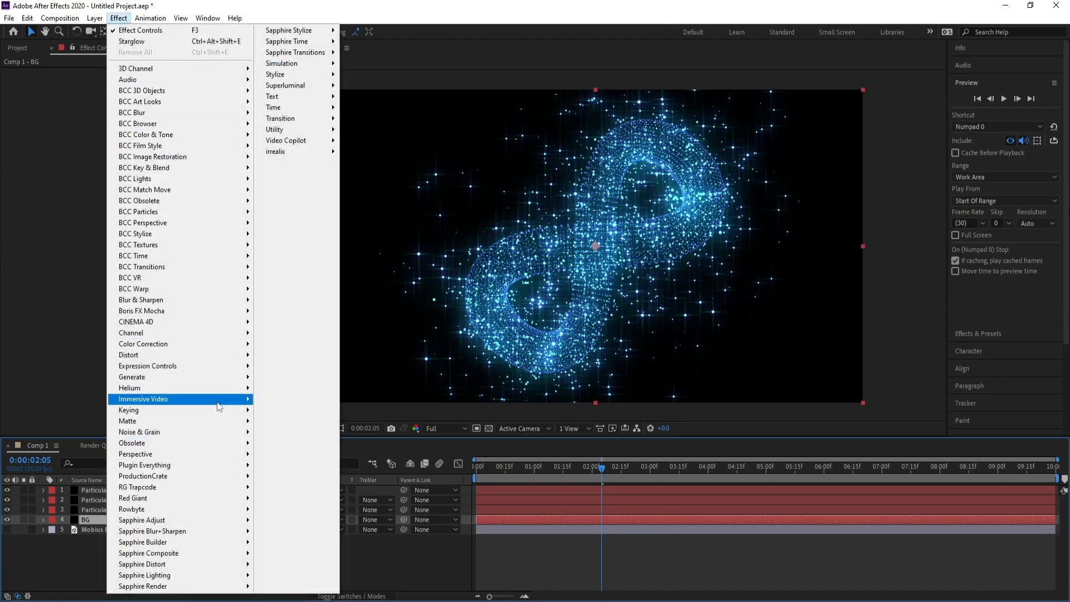
mouse_move(213, 388)
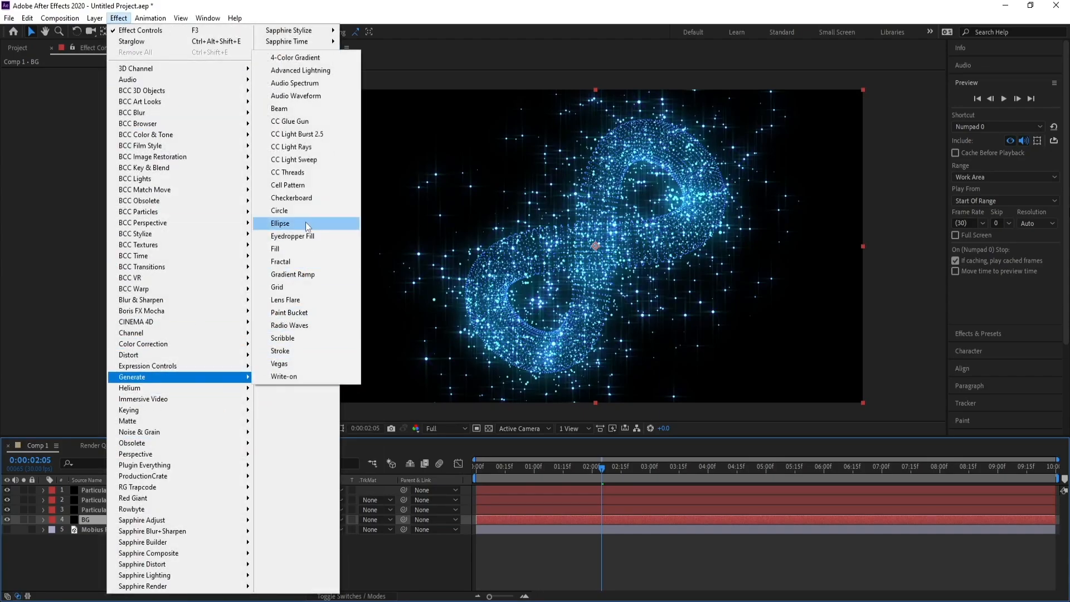
left_click(292, 274)
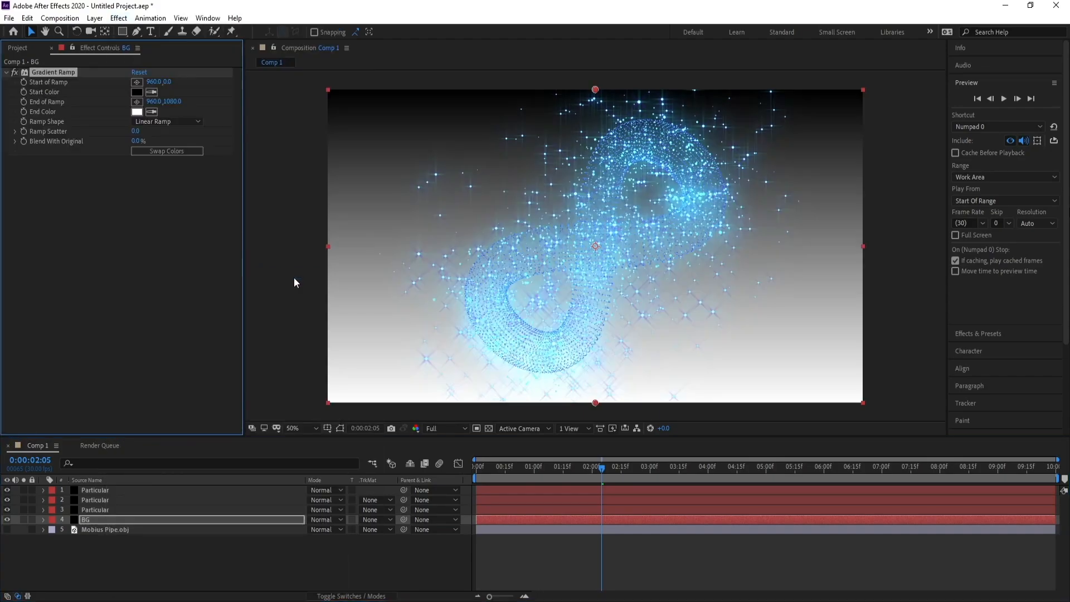
left_click(166, 121)
left_click(167, 146)
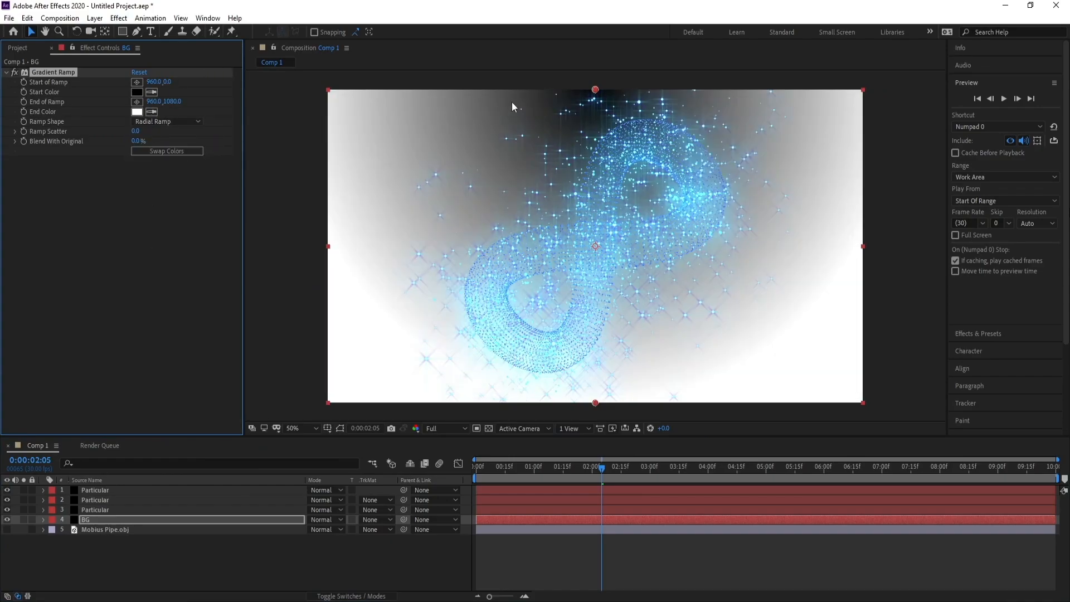
left_click_drag(596, 89, 595, 246)
Set the BG Gradient Ramp's End Color to a very dark navy blue (00031B).
left_click(136, 112)
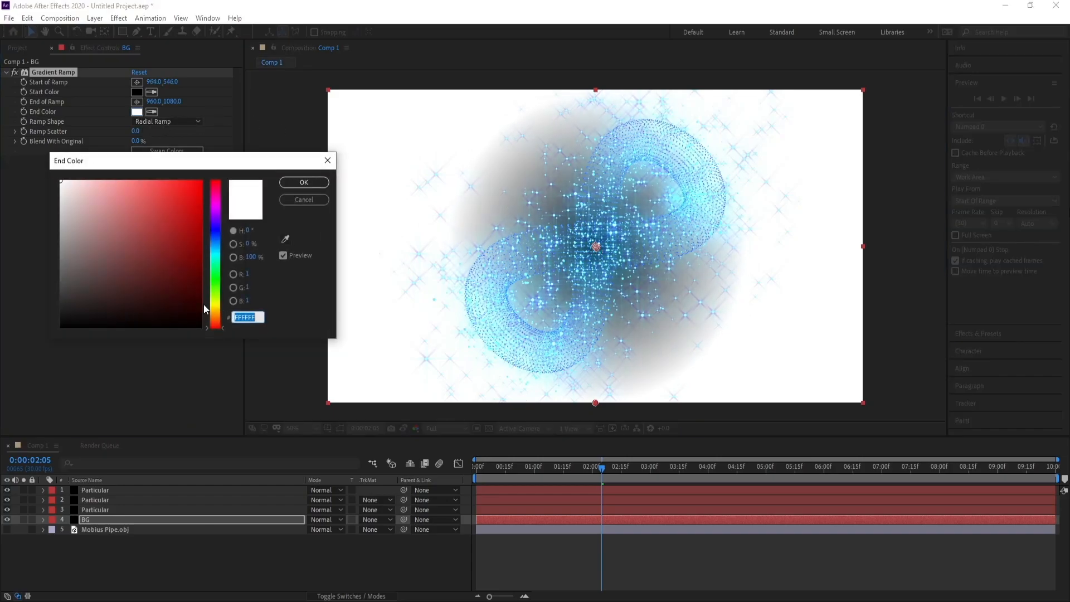
left_click(202, 326)
left_click(217, 242)
left_click_drag(218, 242, 217, 231)
left_click(203, 313)
left_click_drag(202, 312, 206, 312)
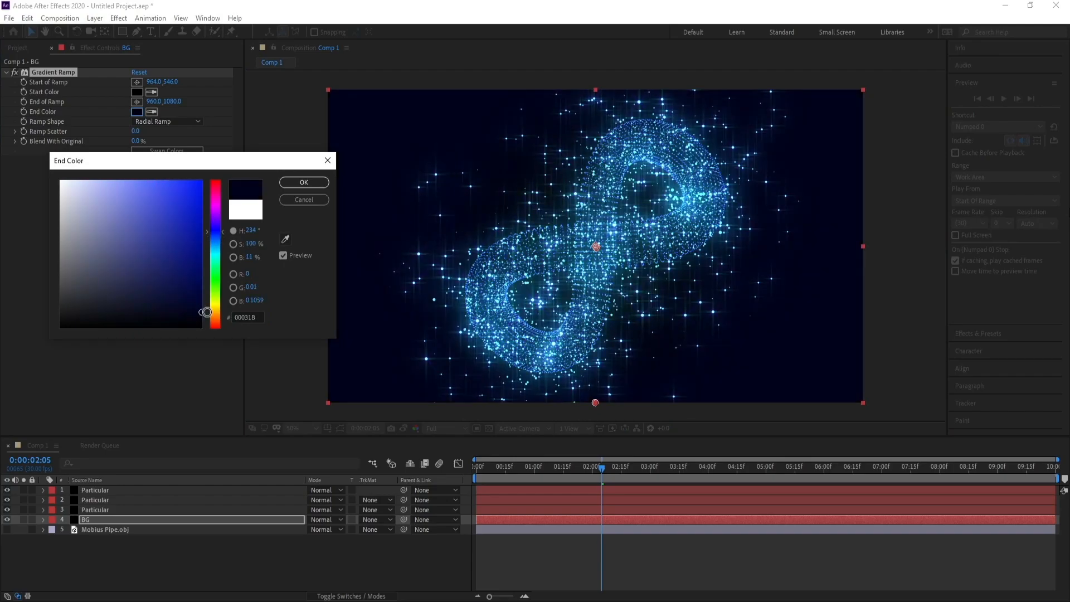
left_click(304, 182)
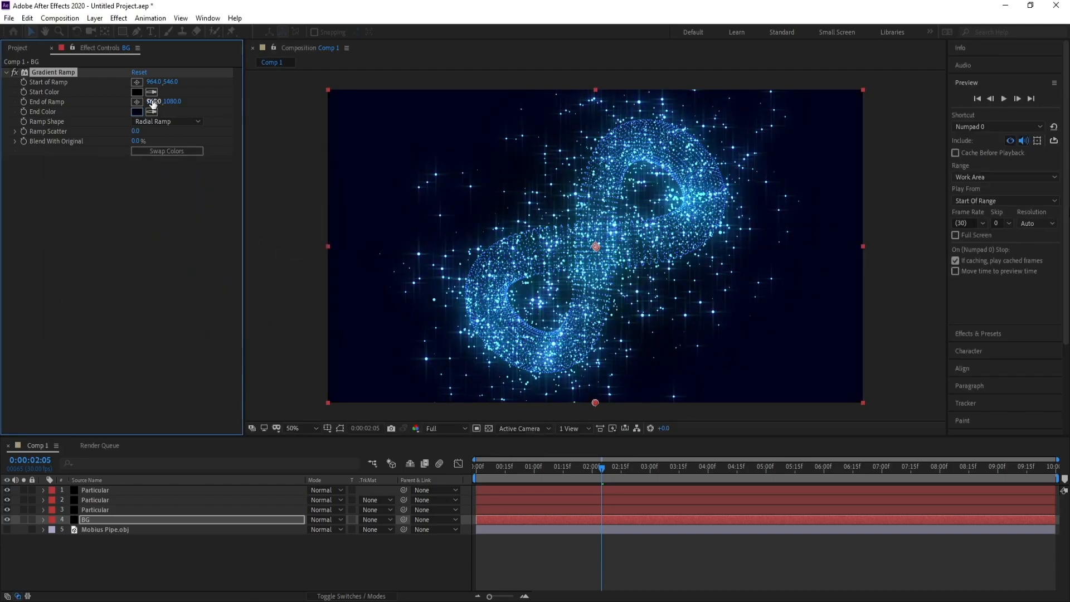
Set the BG Gradient Ramp's Start Color to a deep blue-violet.
left_click(136, 92)
left_click(215, 239)
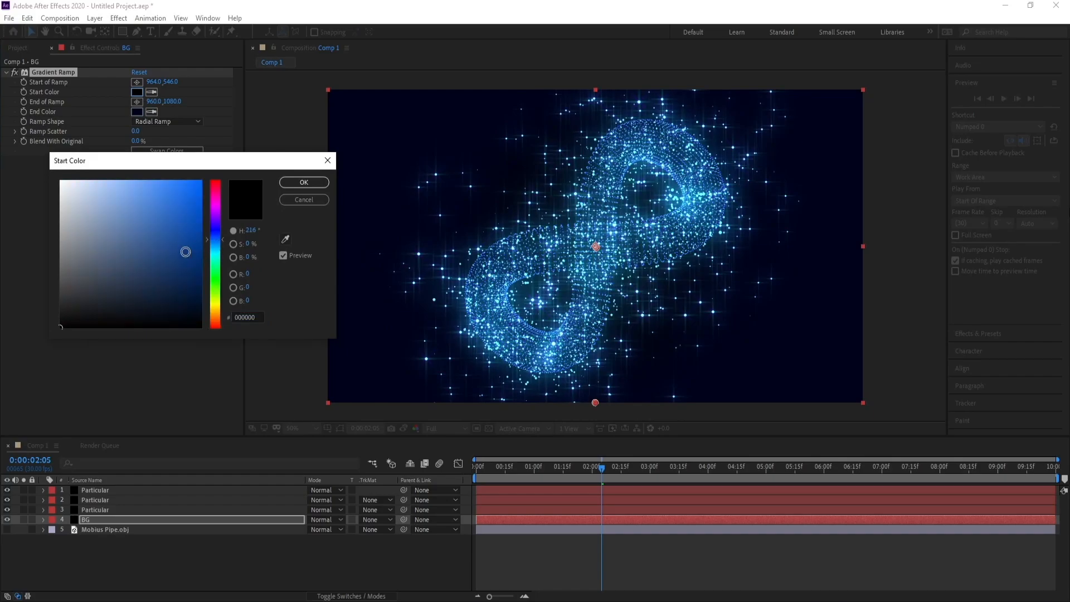
left_click(189, 282)
left_click_drag(199, 300, 202, 277)
left_click_drag(217, 223, 218, 213)
left_click(201, 280)
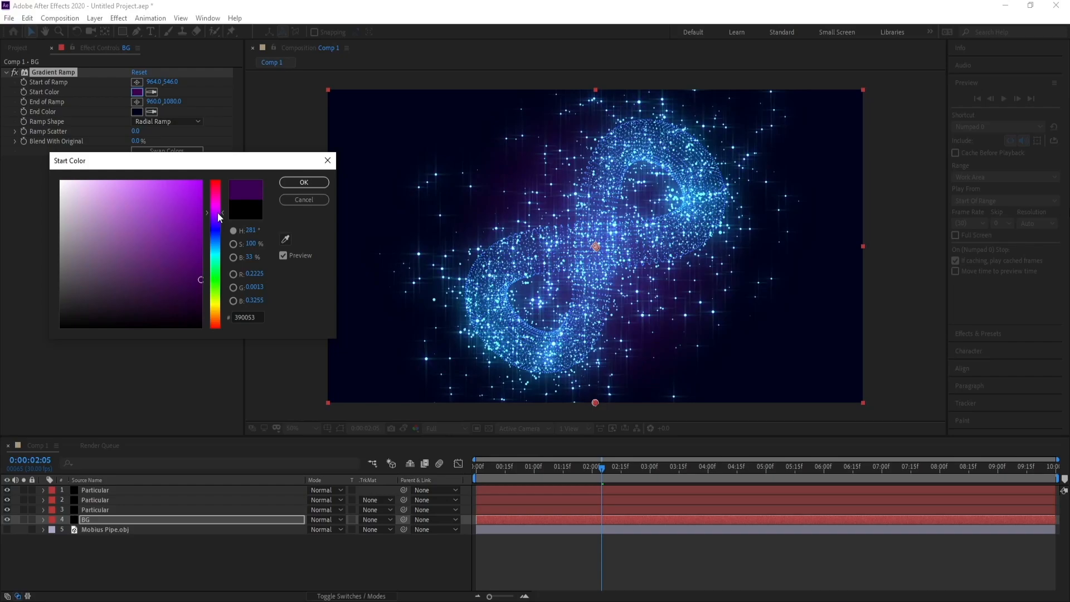
mouse_move(200, 280)
left_mouse_down()
mouse_move(203, 263)
mouse_move(206, 275)
left_mouse_up()
left_click_drag(217, 219, 218, 221)
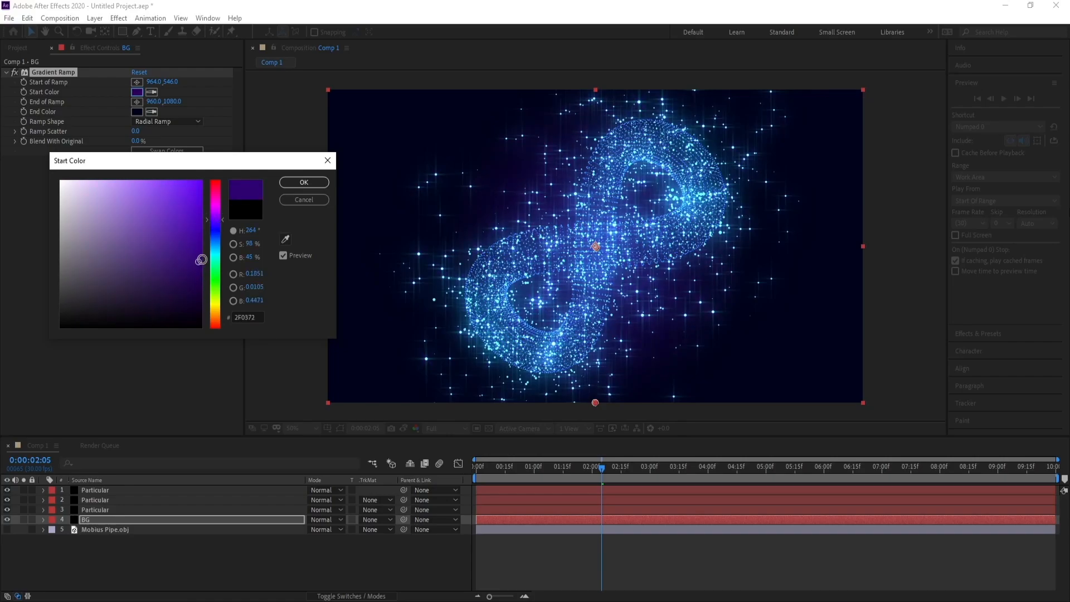
left_click_drag(199, 261, 211, 245)
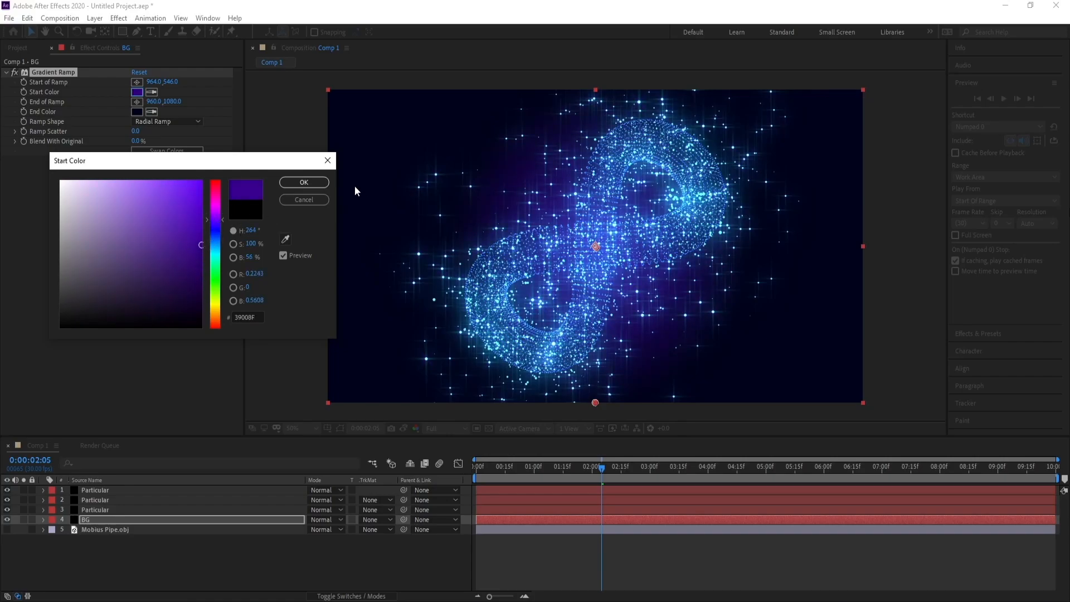
left_click(304, 182)
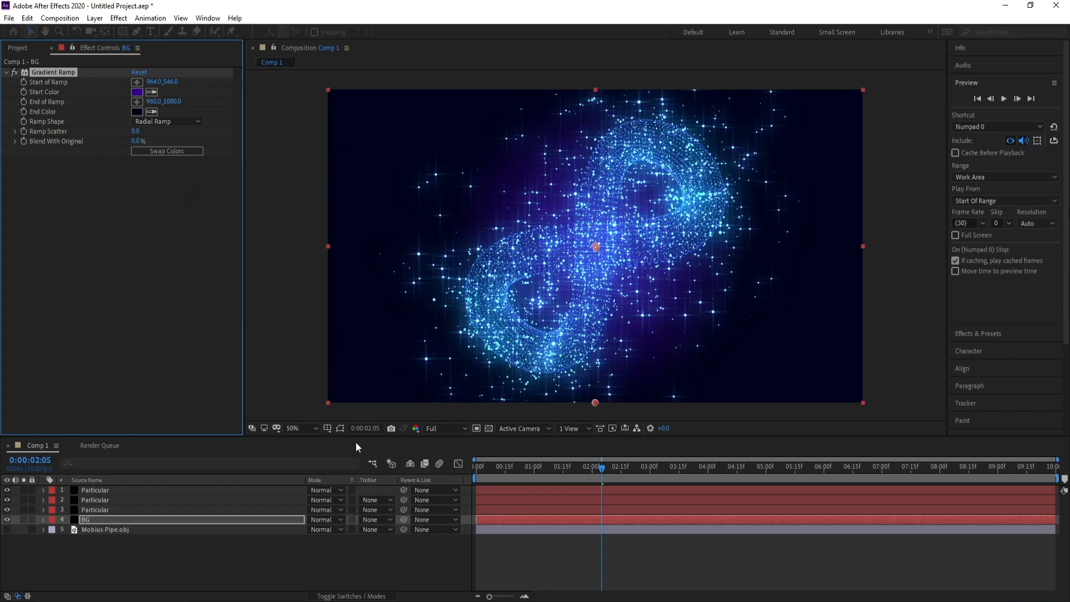
Create a black 1920 x 1080 solid named OP above all the other layers.
left_click(93, 523)
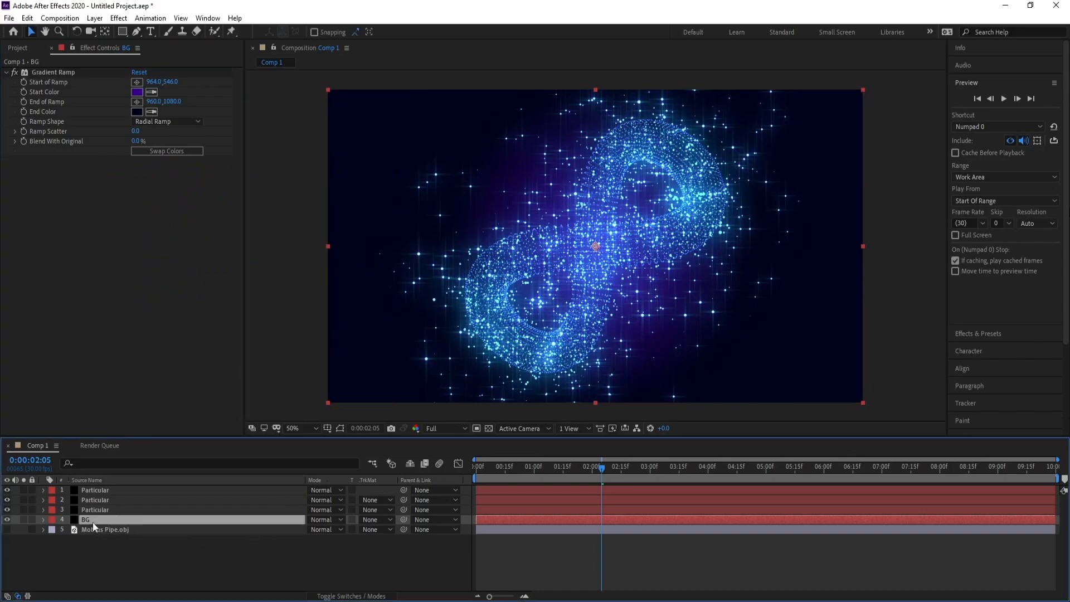
left_click(98, 491)
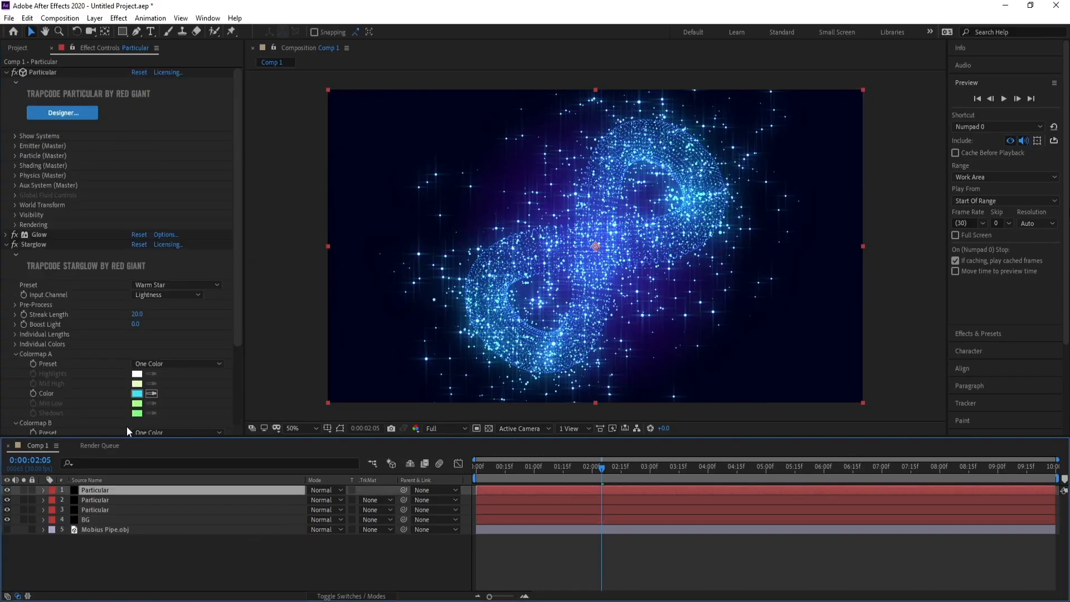
left_click(92, 19)
mouse_move(168, 31)
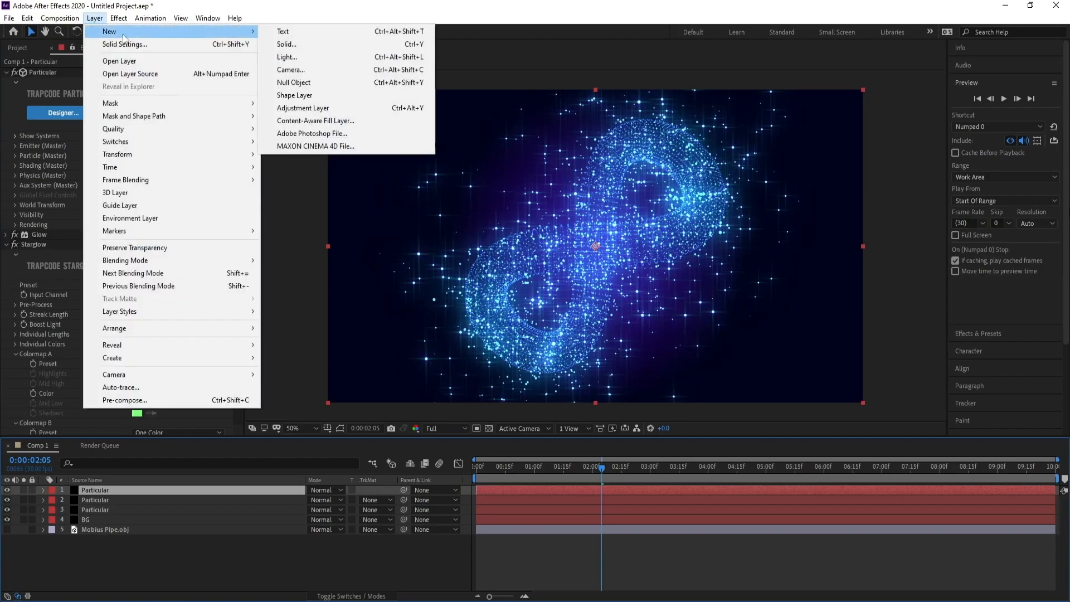
left_click(287, 45)
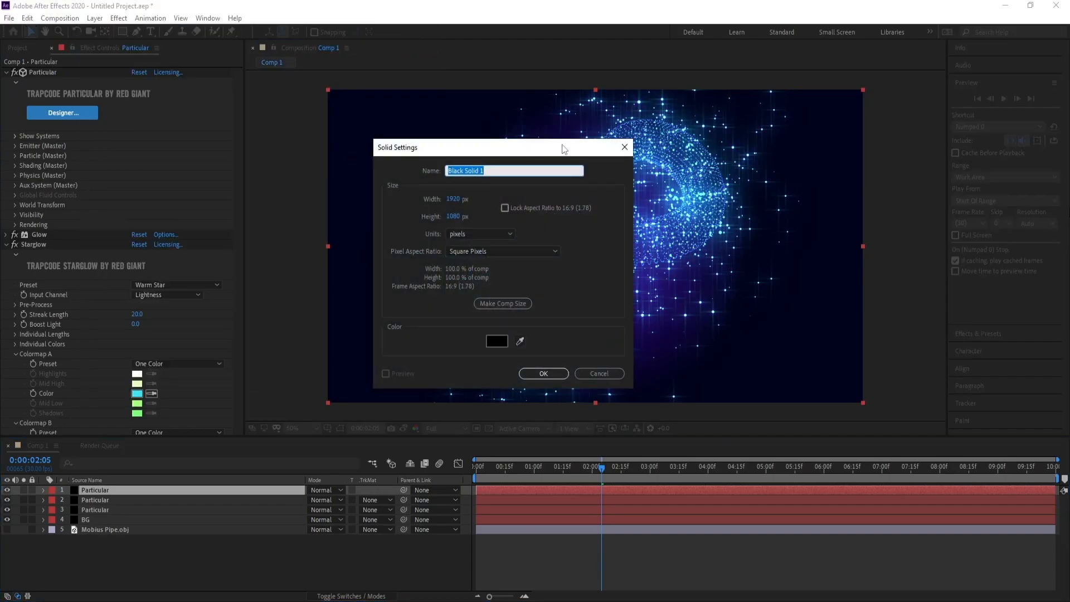
type("OP")
key("Return")
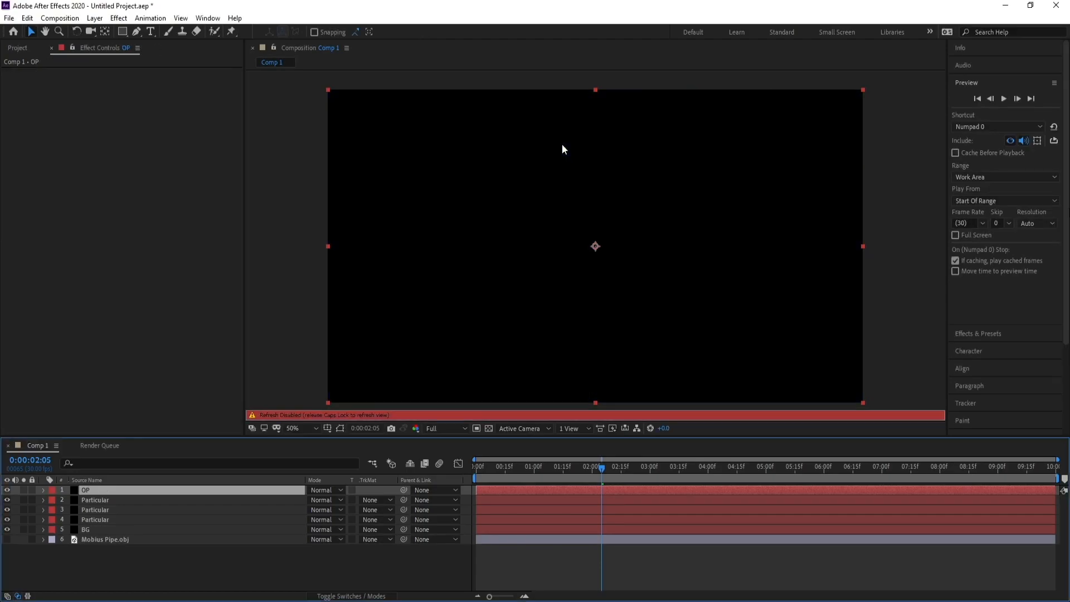
key("Caps_Lock")
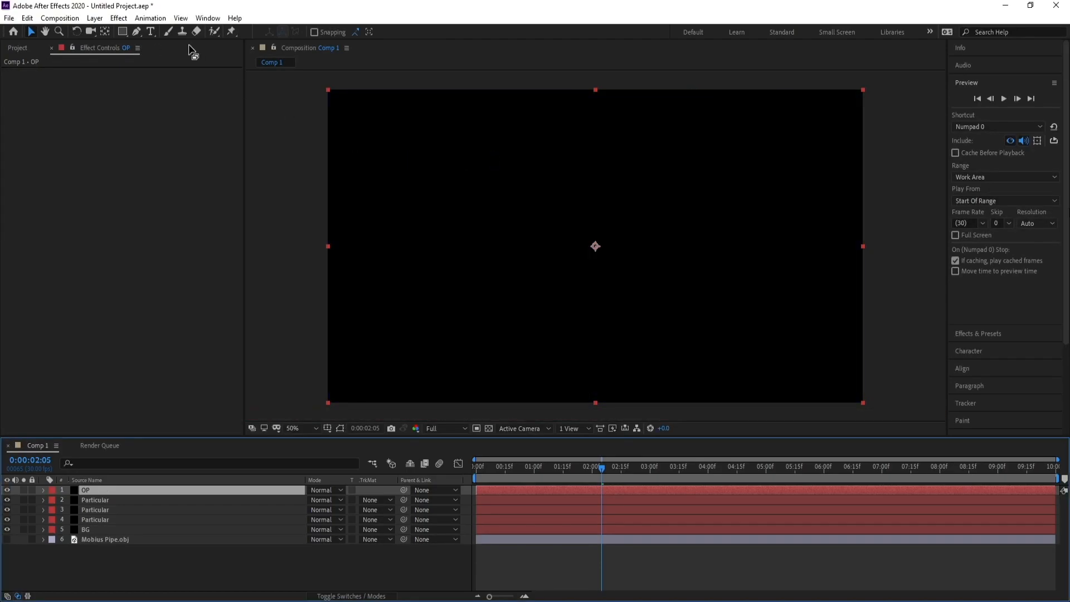
Apply Optical Flares to the OP solid and place the flare at the frame's upper-left corner, about 8, 12.
left_click(124, 19)
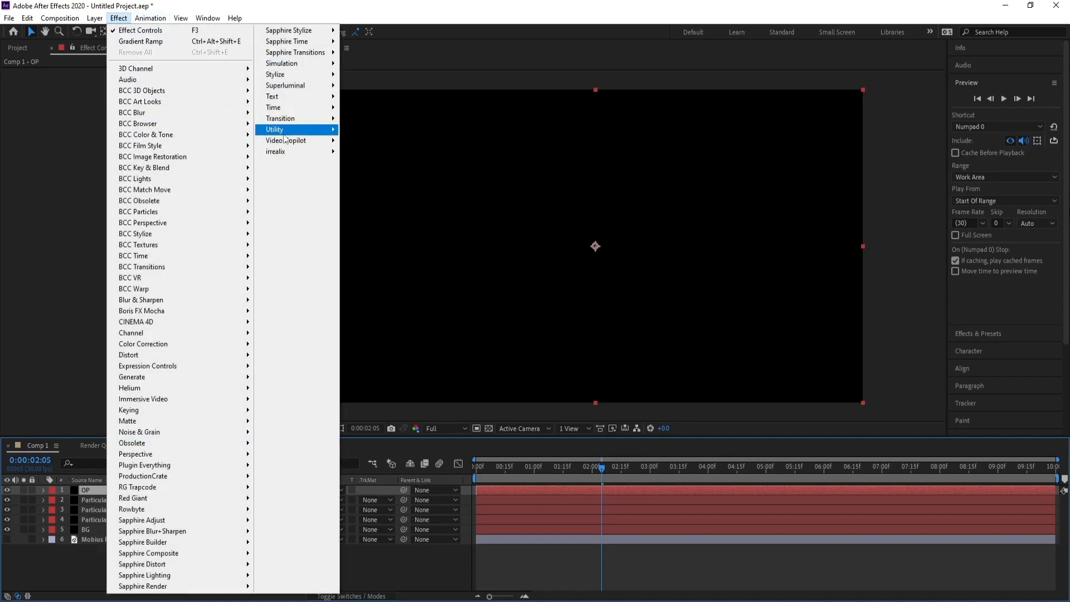
mouse_move(308, 146)
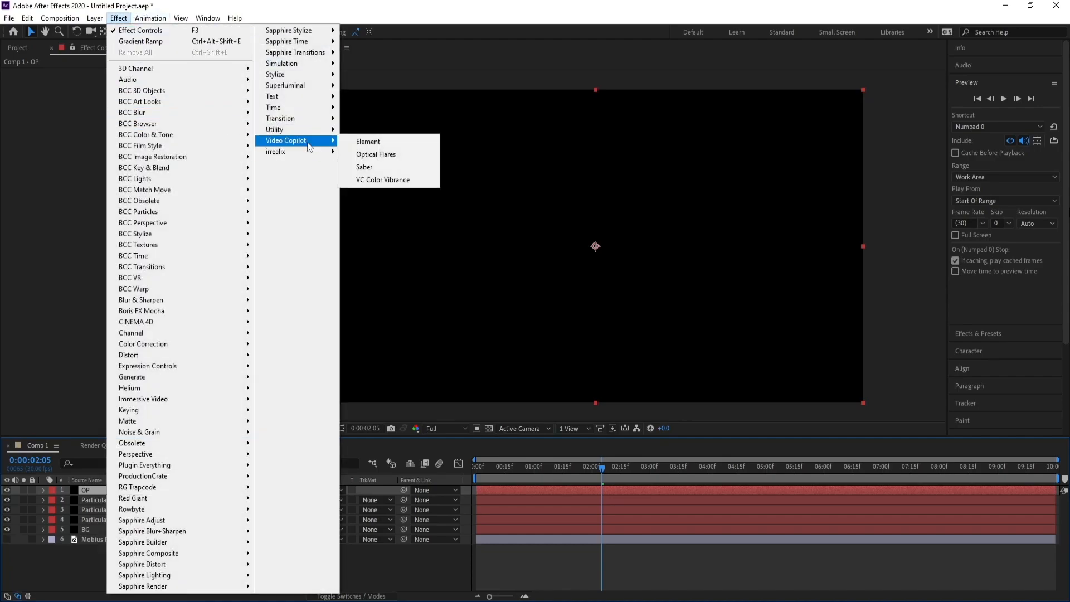
left_click(377, 158)
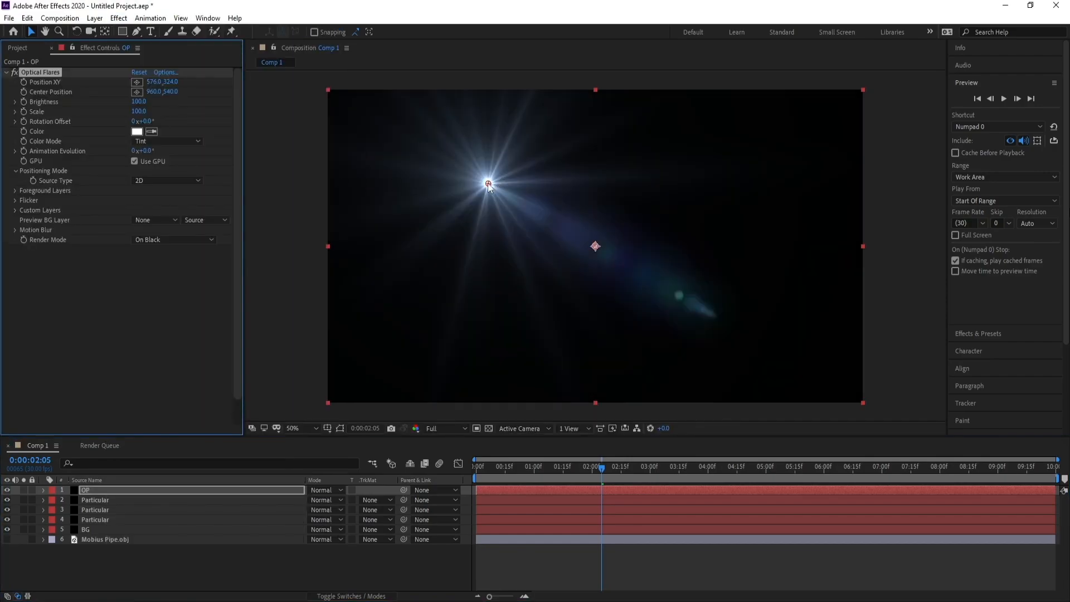
left_click_drag(488, 184, 329, 93)
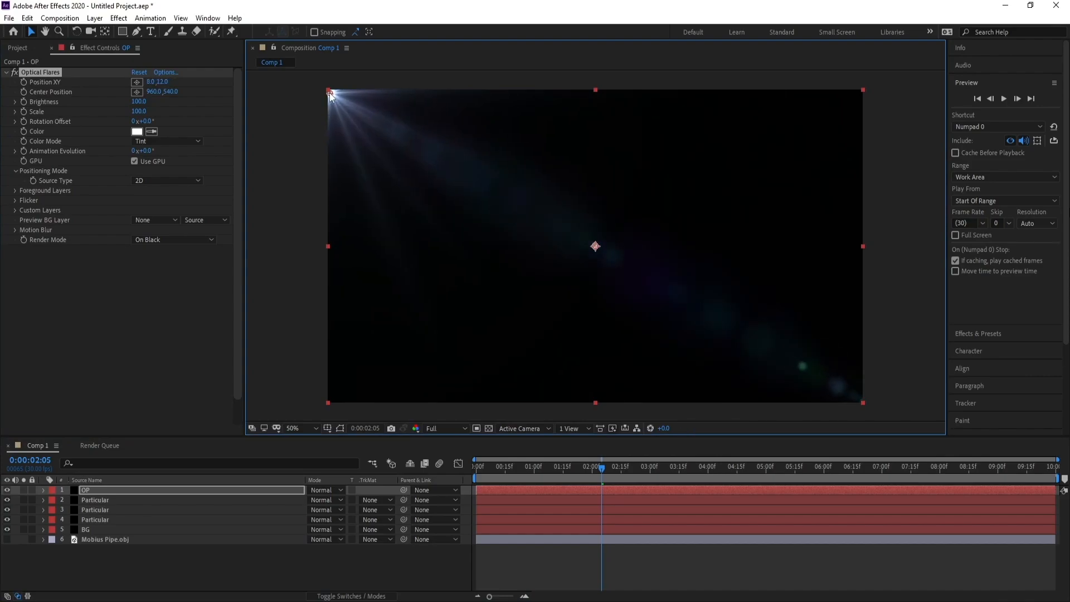
Set the OP layer's blending mode to Screen and load the Tac Light preset from Natural Flares into its Optical Flares effect.
left_click(334, 491)
left_click(372, 245)
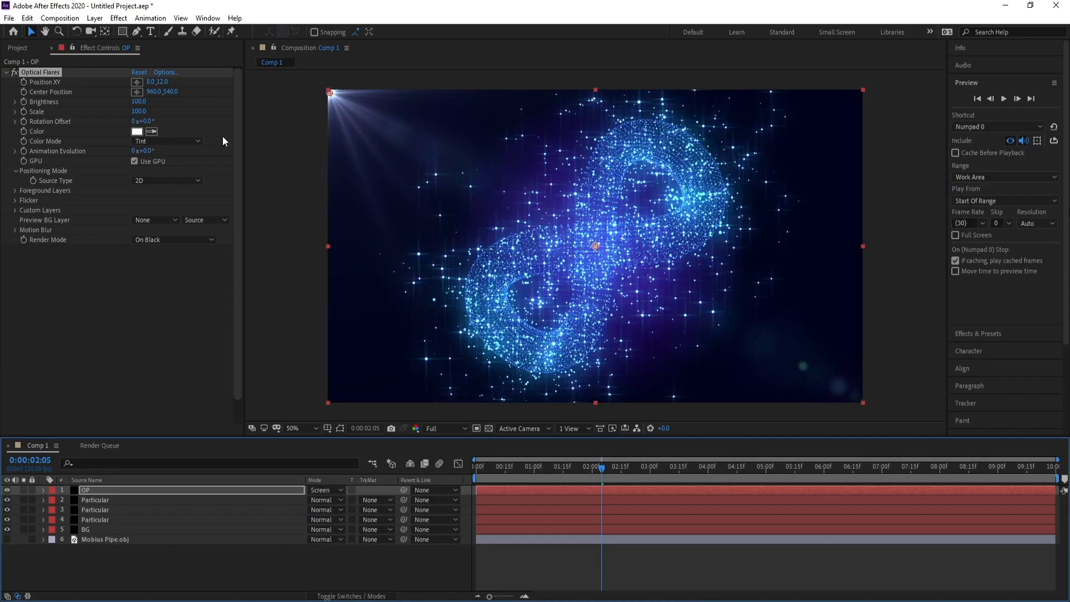
left_click(166, 72)
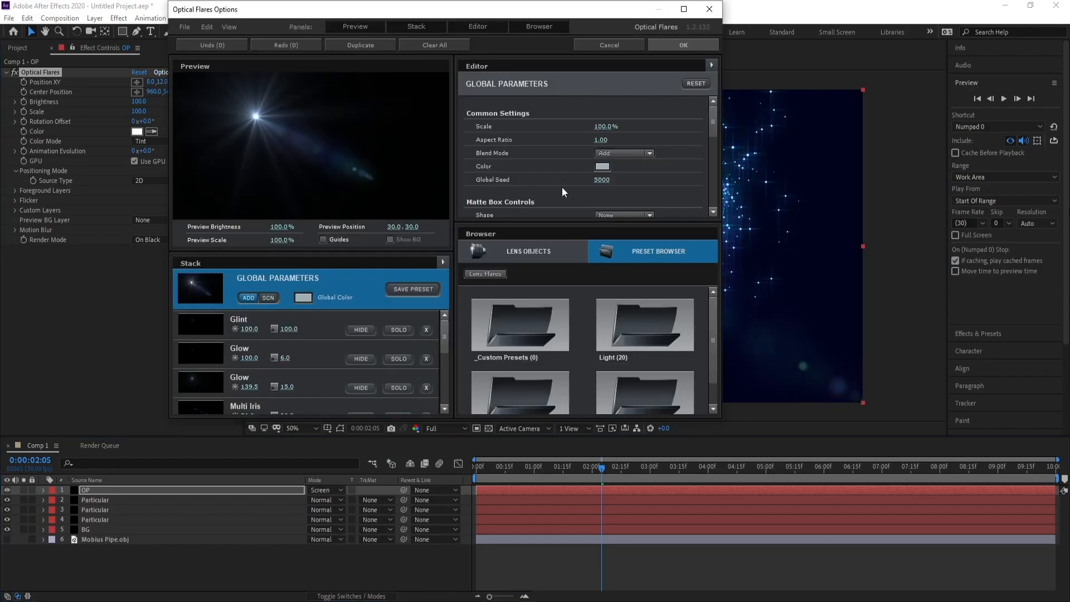
scroll(713, 329, "down", 2)
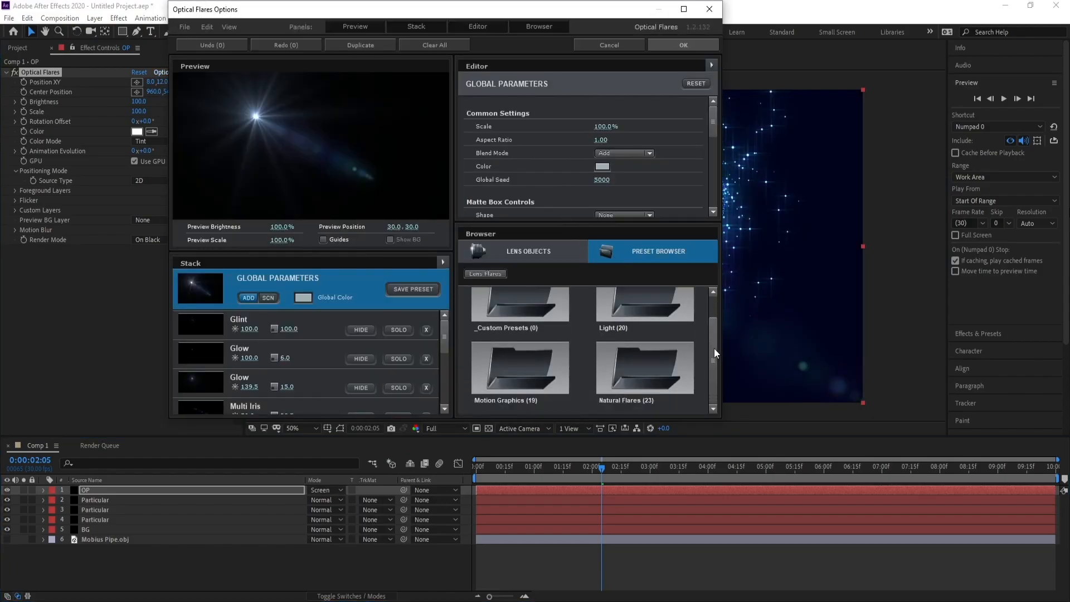
double_click(673, 370)
left_click_drag(714, 307, 715, 397)
left_click(641, 376)
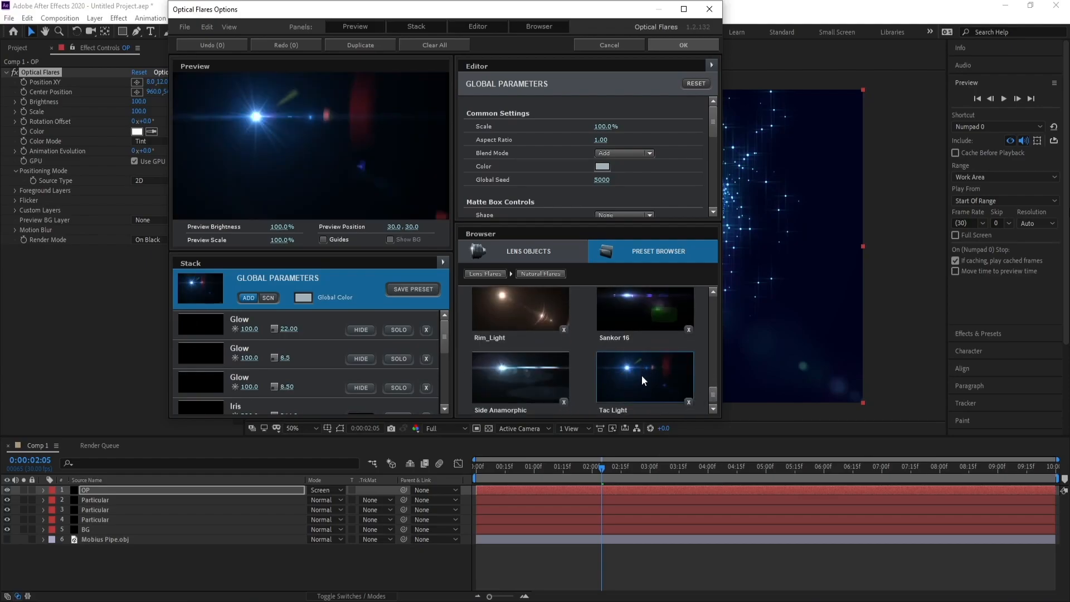
left_click(685, 45)
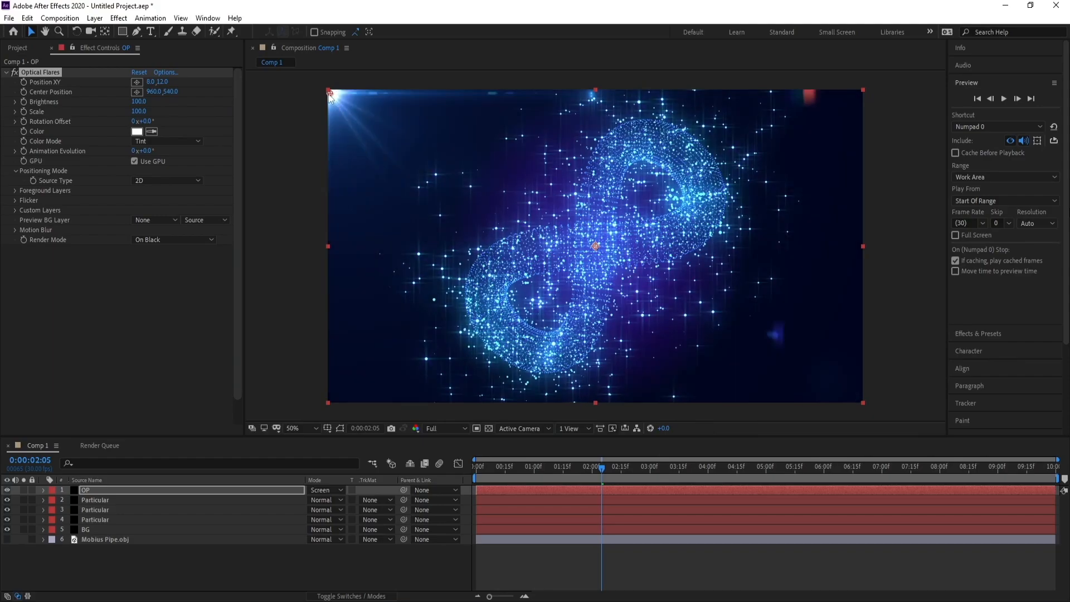
Move the flare up to the frame's top edge at 8, 0 and tint it bright sky blue.
left_click_drag(330, 93, 328, 89)
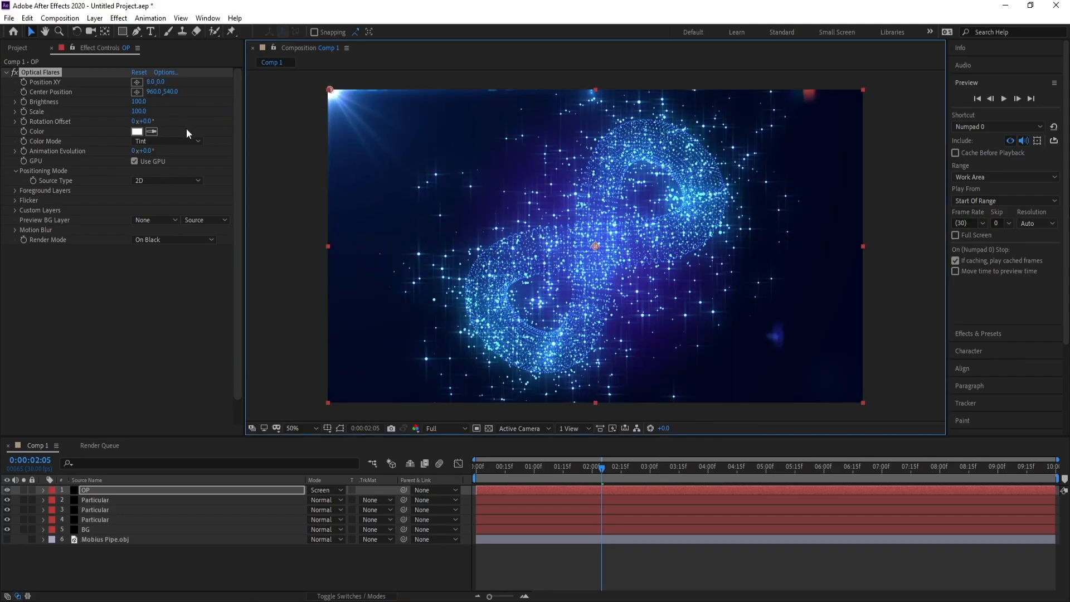
left_click(140, 132)
left_click_drag(216, 264, 216, 247)
left_click(165, 186)
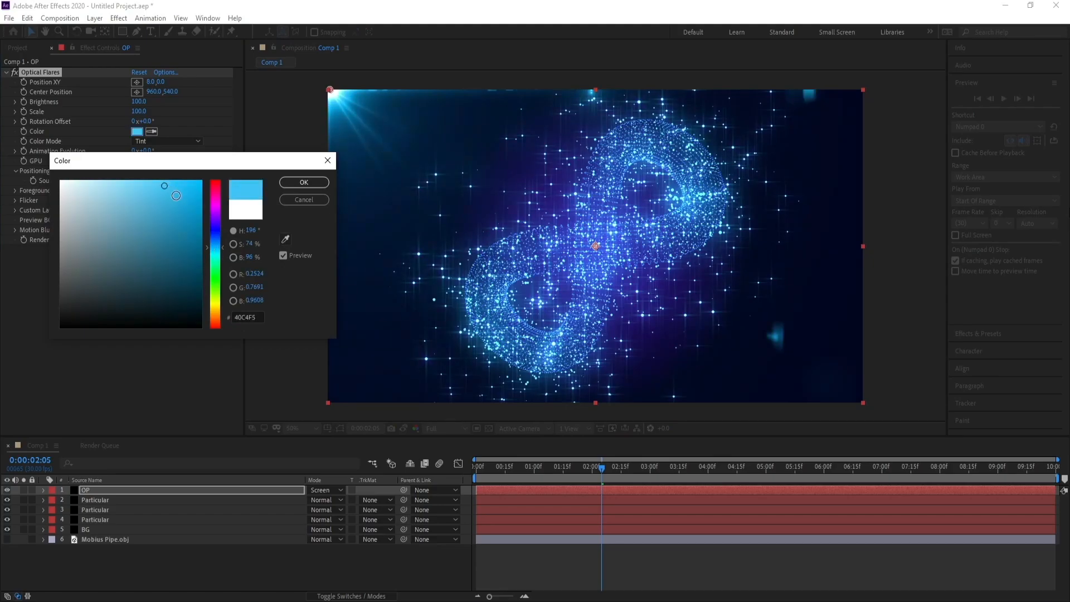
left_click_drag(176, 196, 173, 174)
left_click_drag(216, 239, 217, 244)
left_click(283, 185)
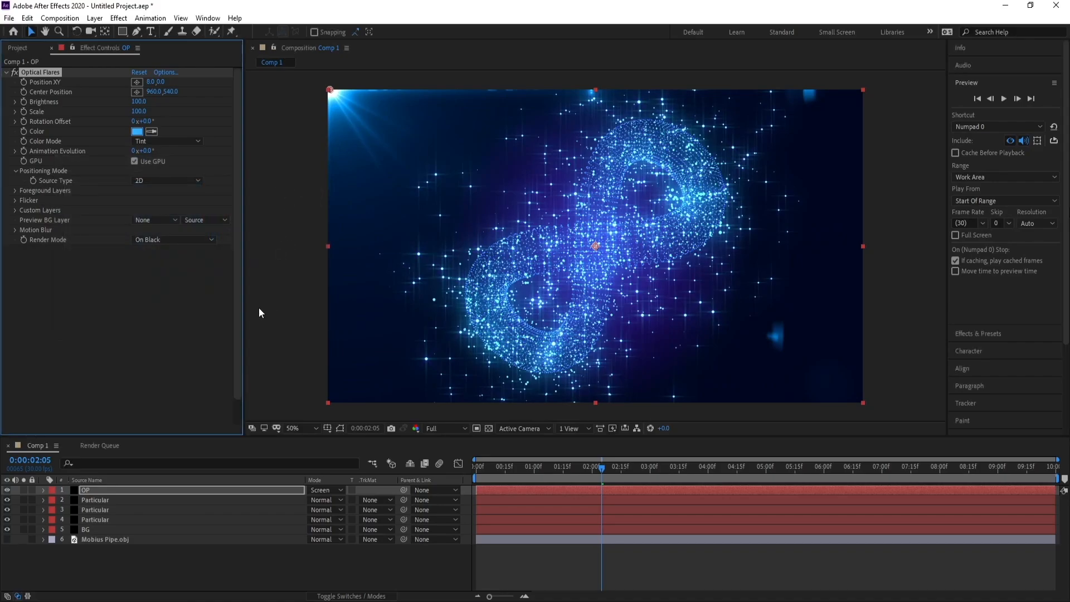
Duplicate the OP layer and move the copy's flare to the frame's upper-right corner, about 1930, 2.
left_click(109, 492)
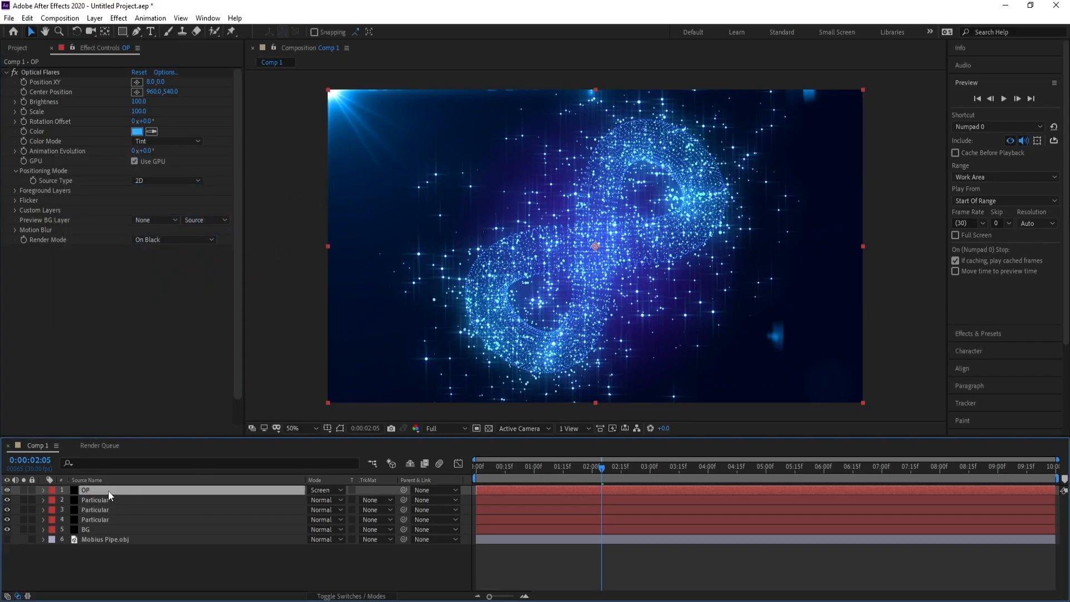
key("ctrl+d")
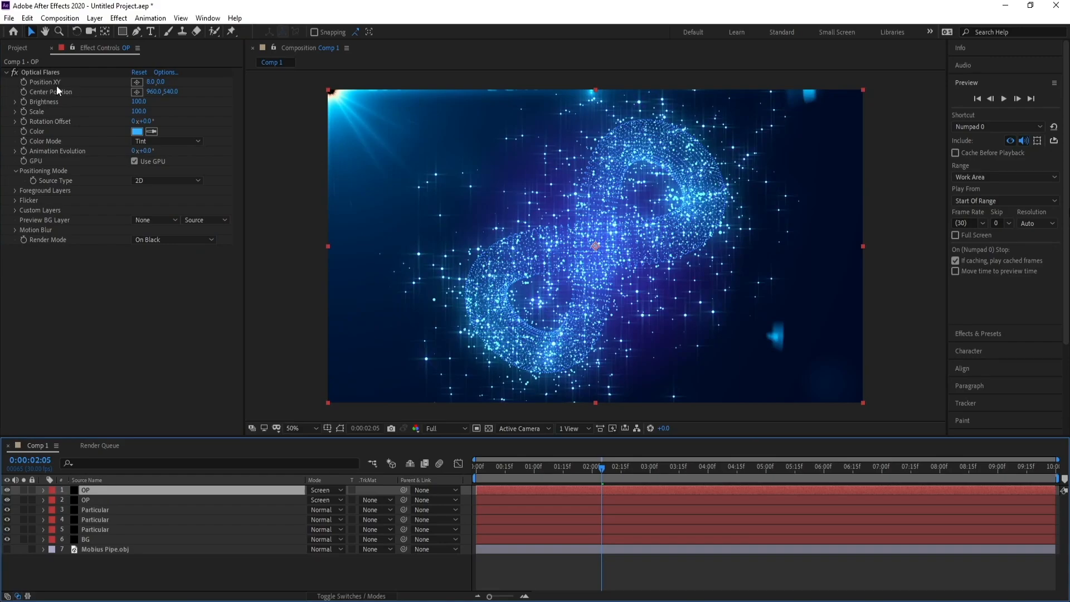
left_click(40, 72)
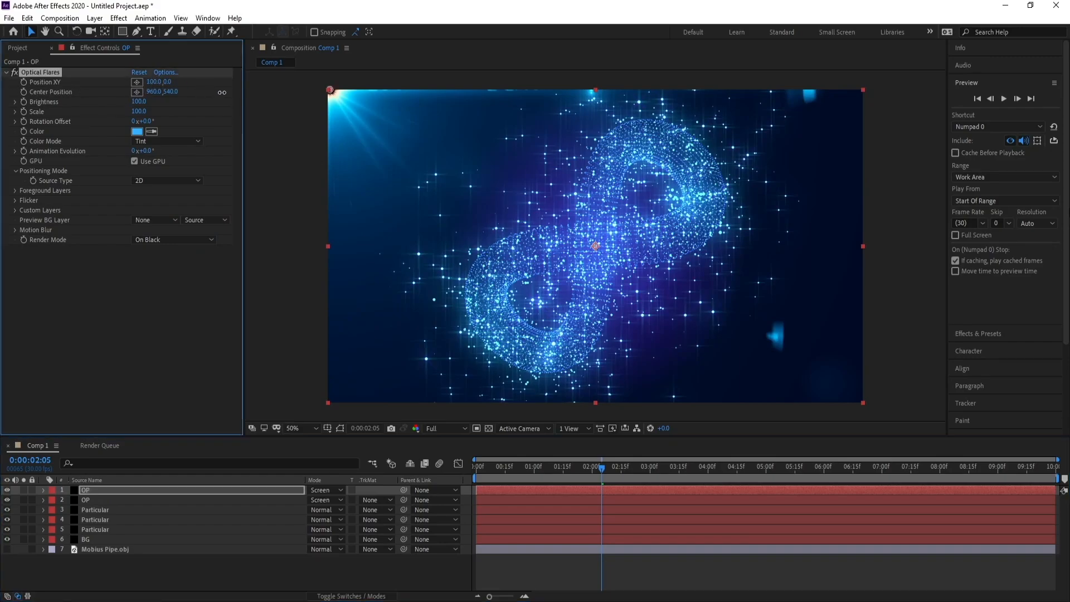
left_click_drag(328, 90, 865, 87)
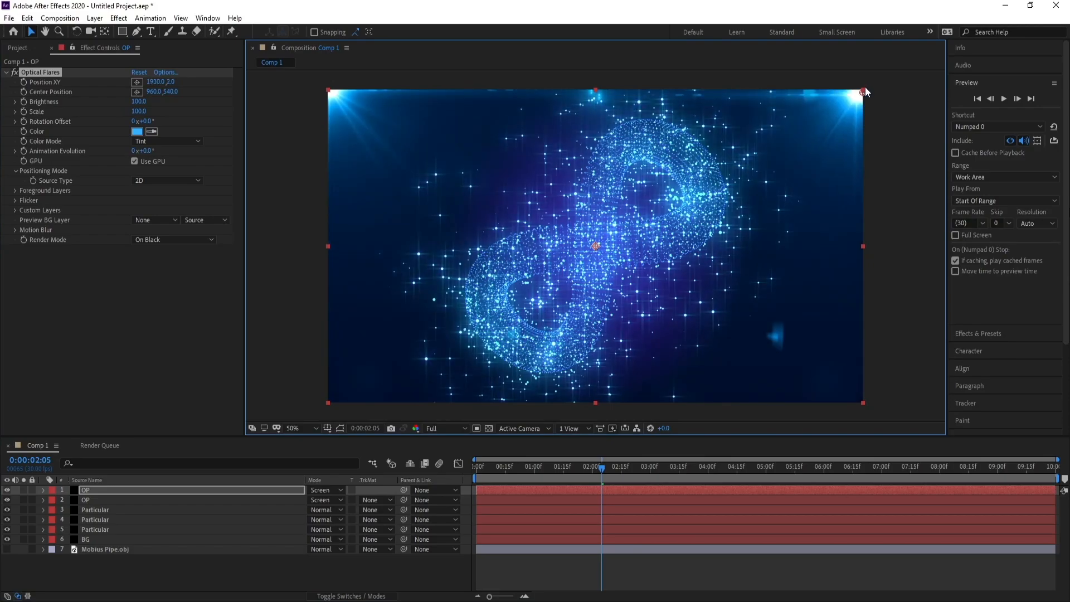
Add an adjustment layer above the two OP flare layers.
left_click(112, 489)
left_click(95, 18)
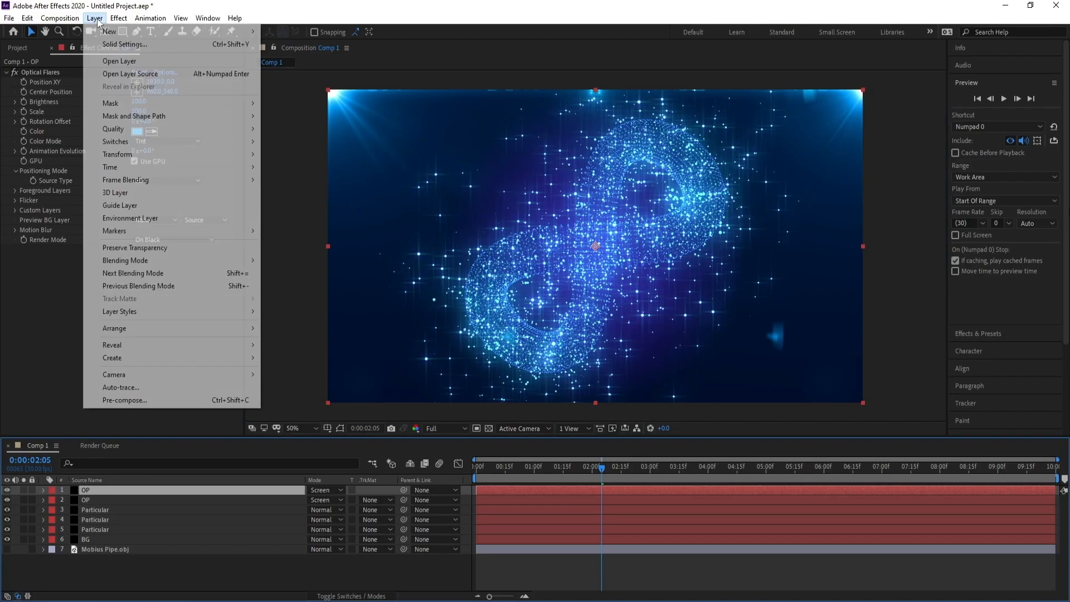
mouse_move(167, 32)
left_click(322, 109)
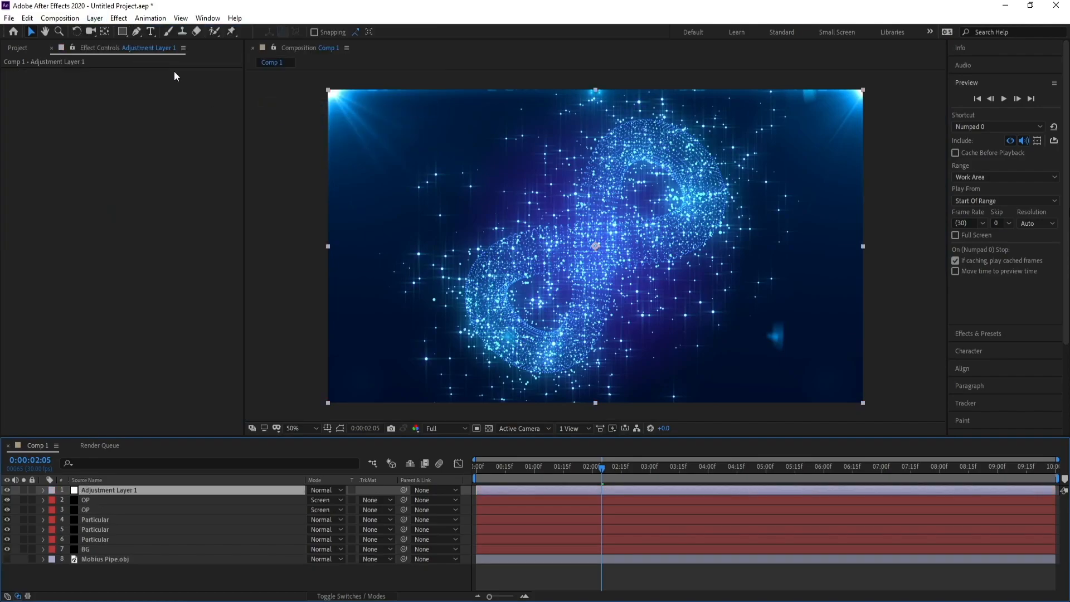
left_click(119, 18)
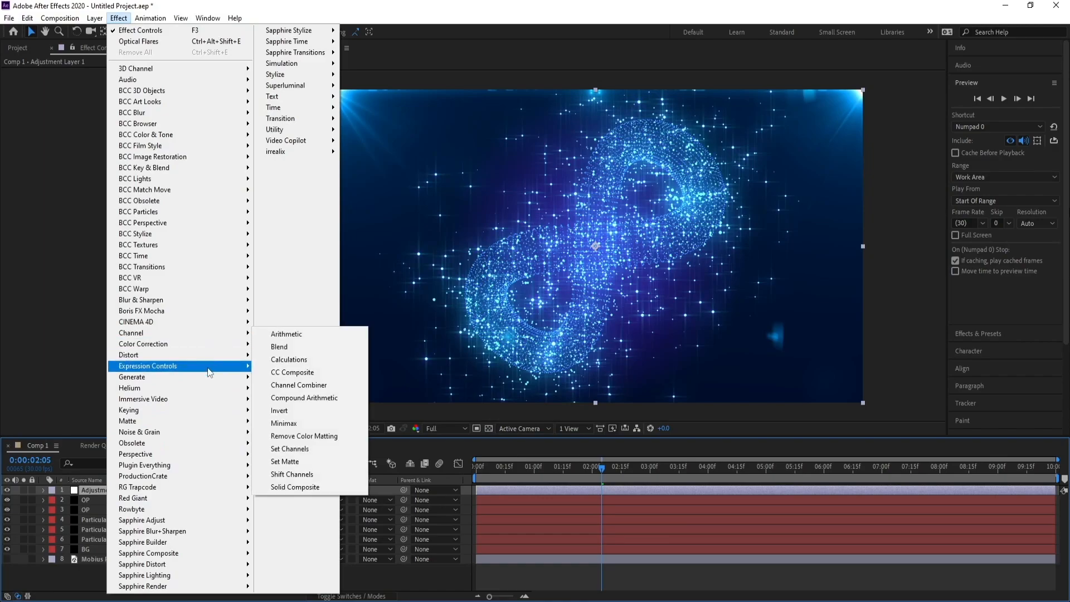
mouse_move(212, 350)
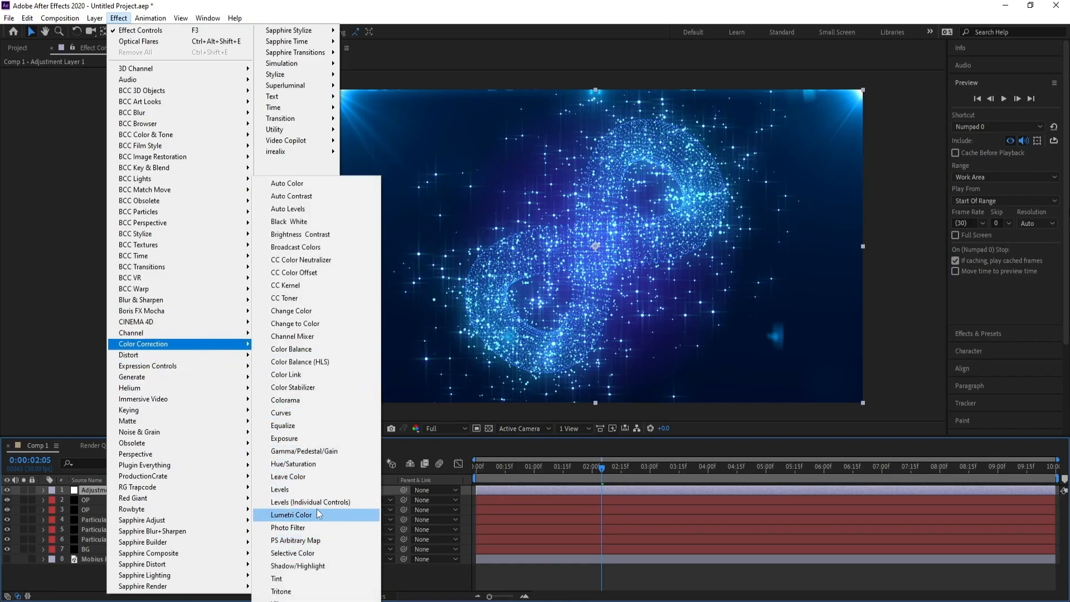
left_click(302, 400)
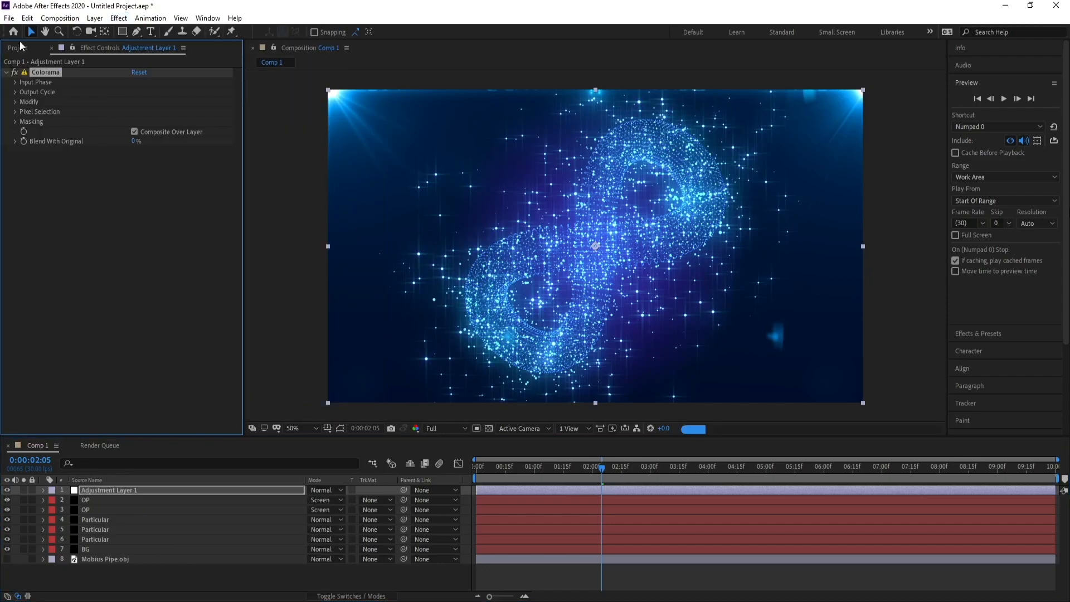
left_click(27, 17)
left_click(134, 27)
Apply a Curves effect to Adjustment Layer 1 and shape the RGB curve into a gentle S for more contrast.
left_click(119, 18)
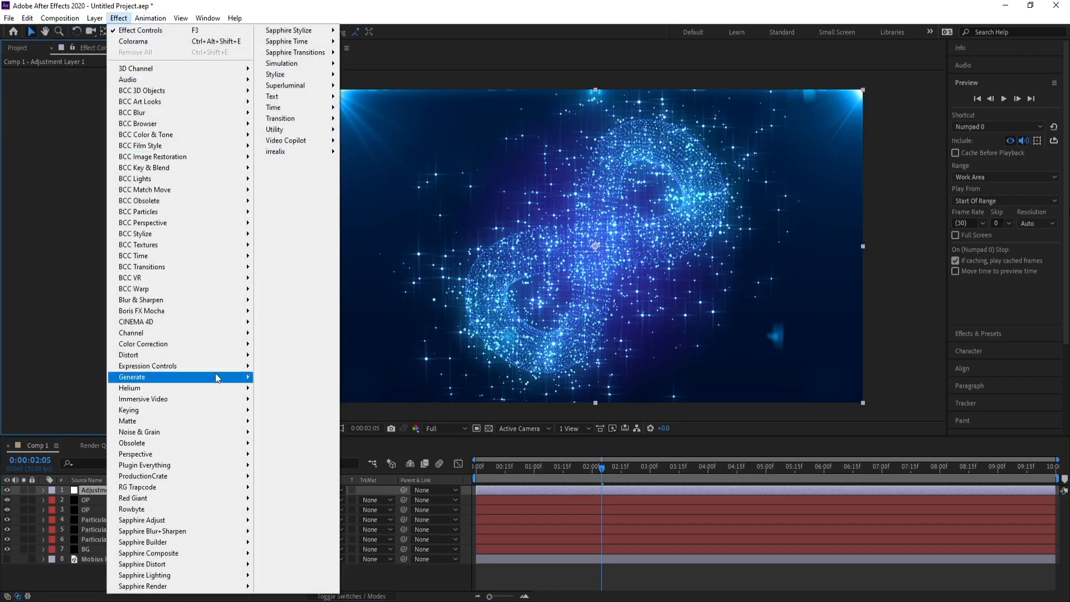
mouse_move(219, 343)
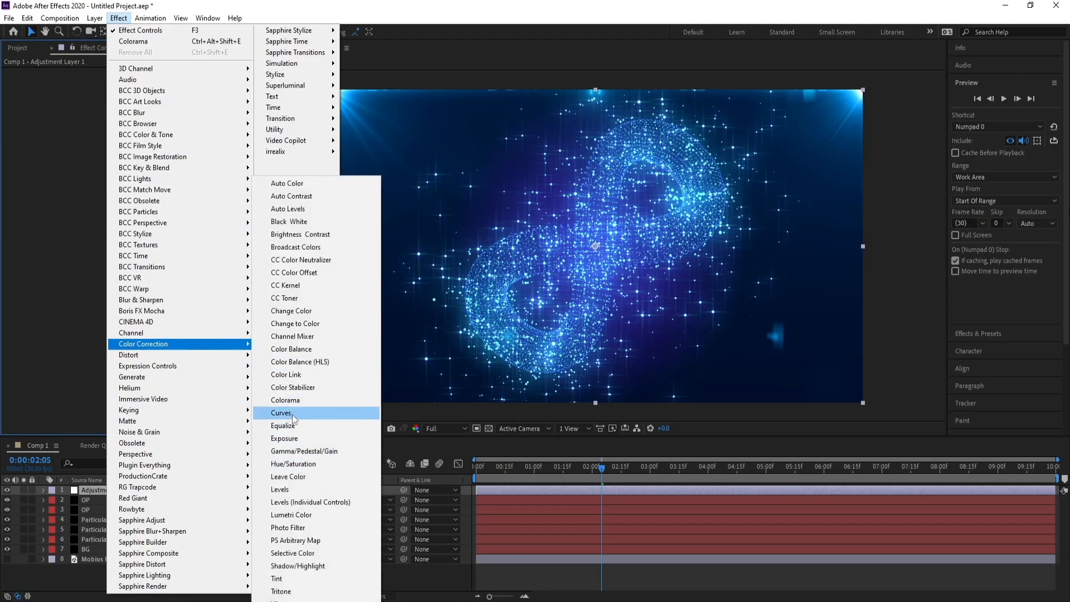
left_click(292, 414)
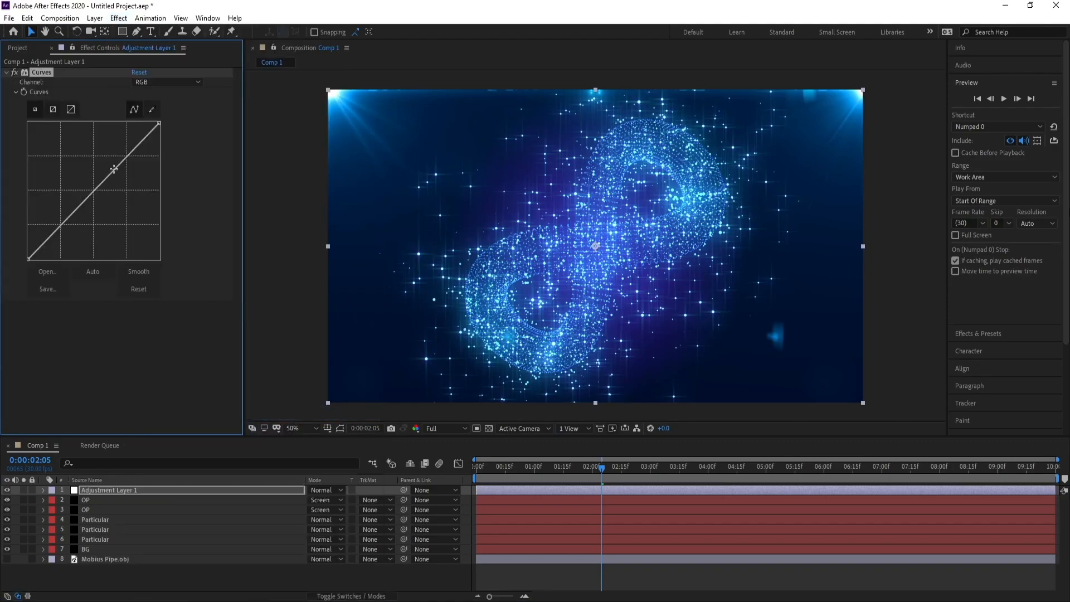
left_click_drag(113, 169, 108, 164)
left_click_drag(79, 202, 74, 216)
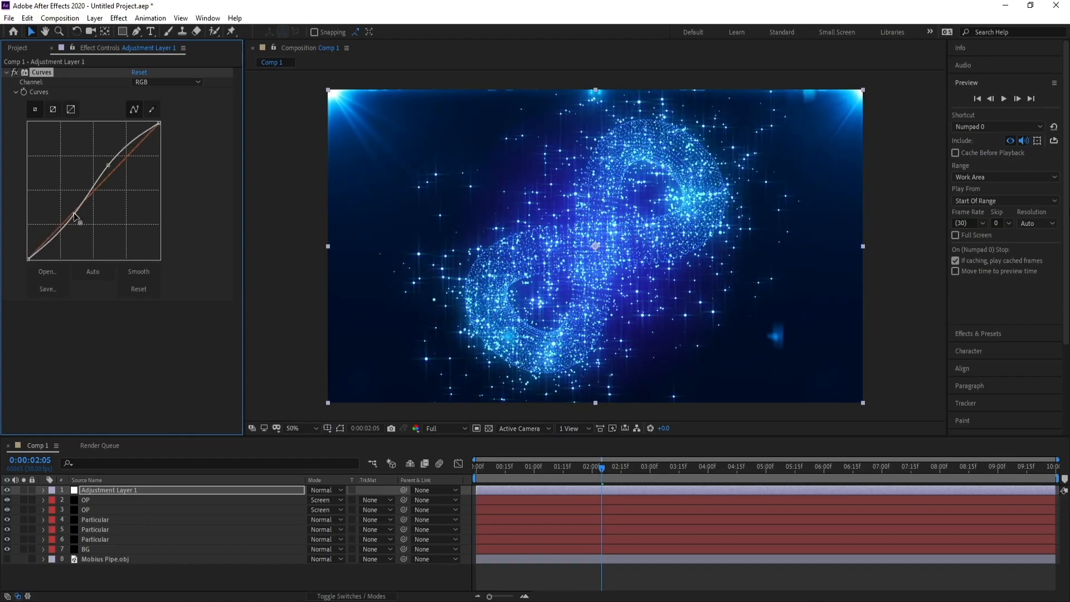
Add a two-node camera with the offered default settings above Adjustment Layer 1.
left_click(92, 492)
left_click(95, 18)
mouse_move(101, 31)
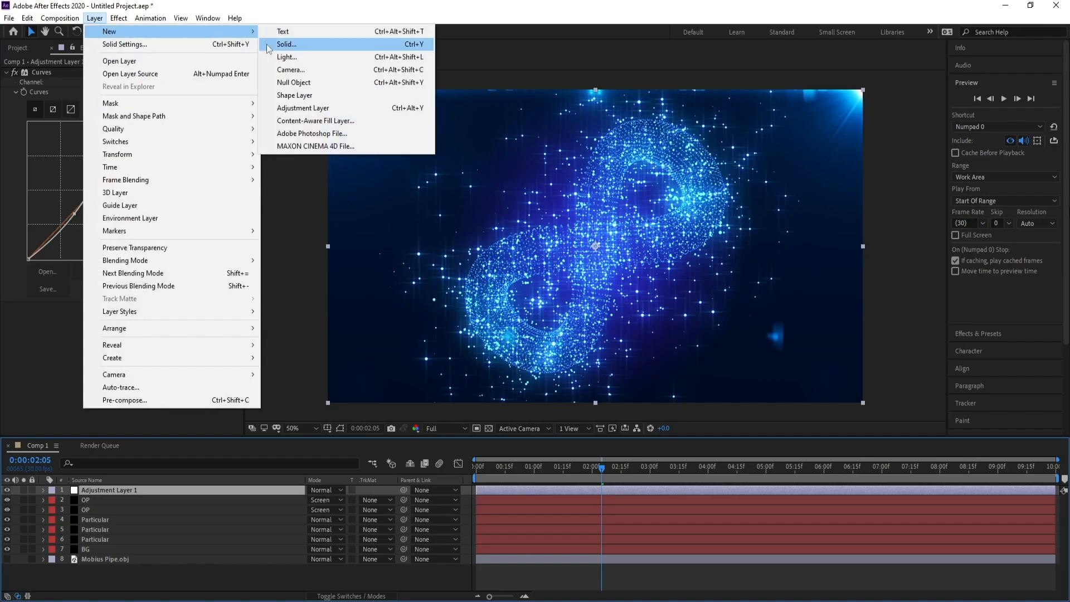
left_click(293, 71)
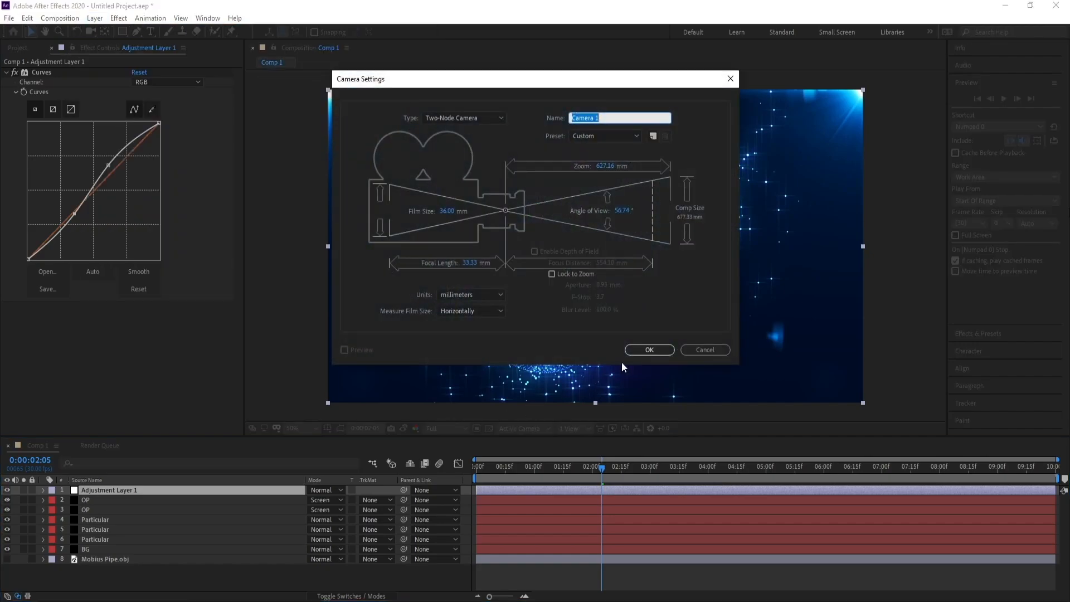
left_click(638, 349)
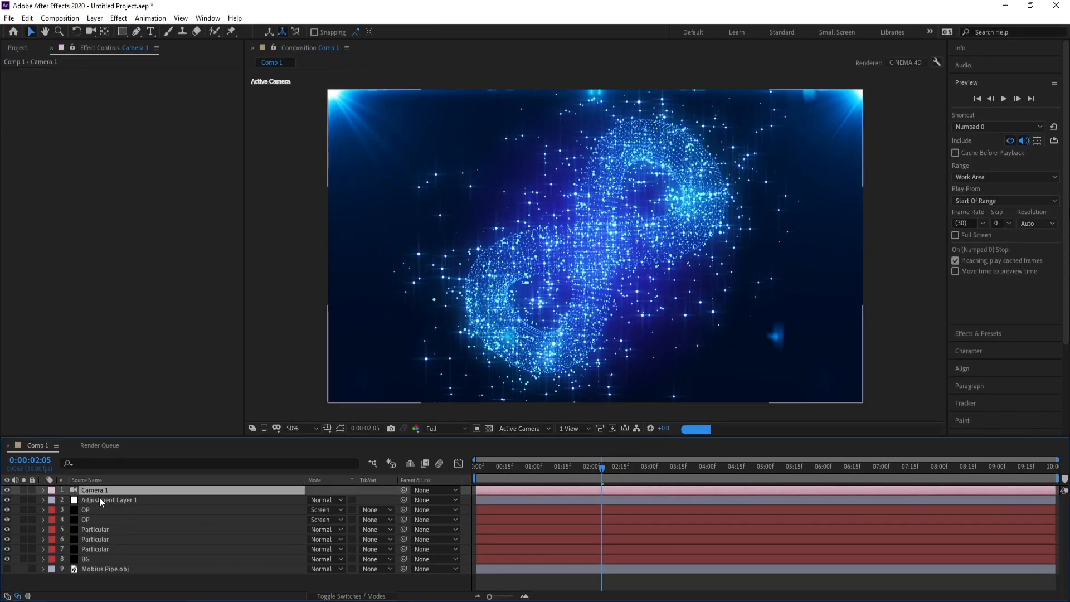
Create an orbit null for Camera 1.
right_click(99, 492)
mouse_move(181, 429)
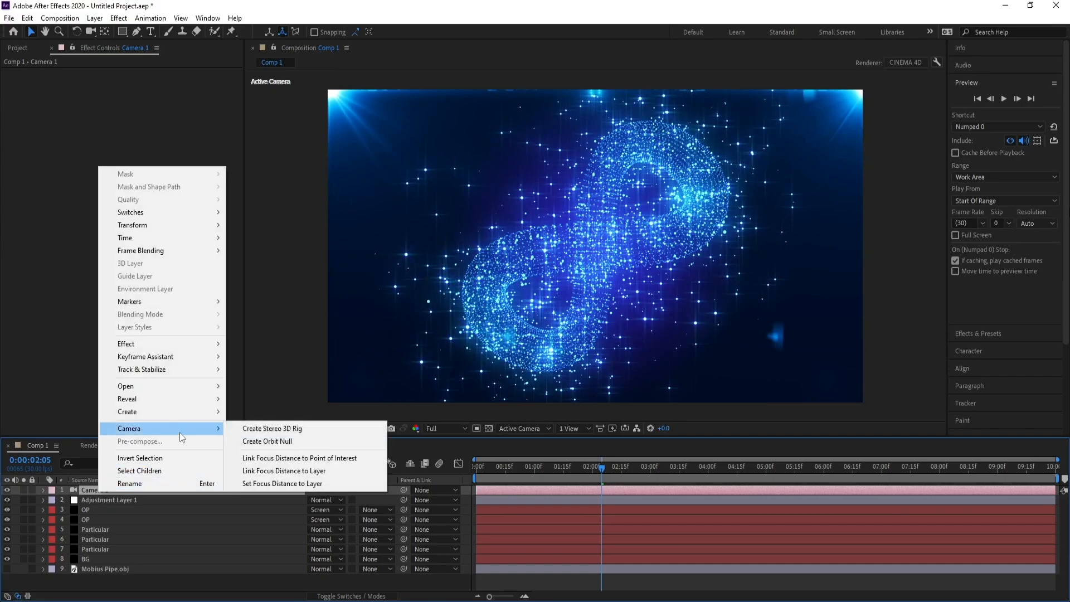
left_click(280, 442)
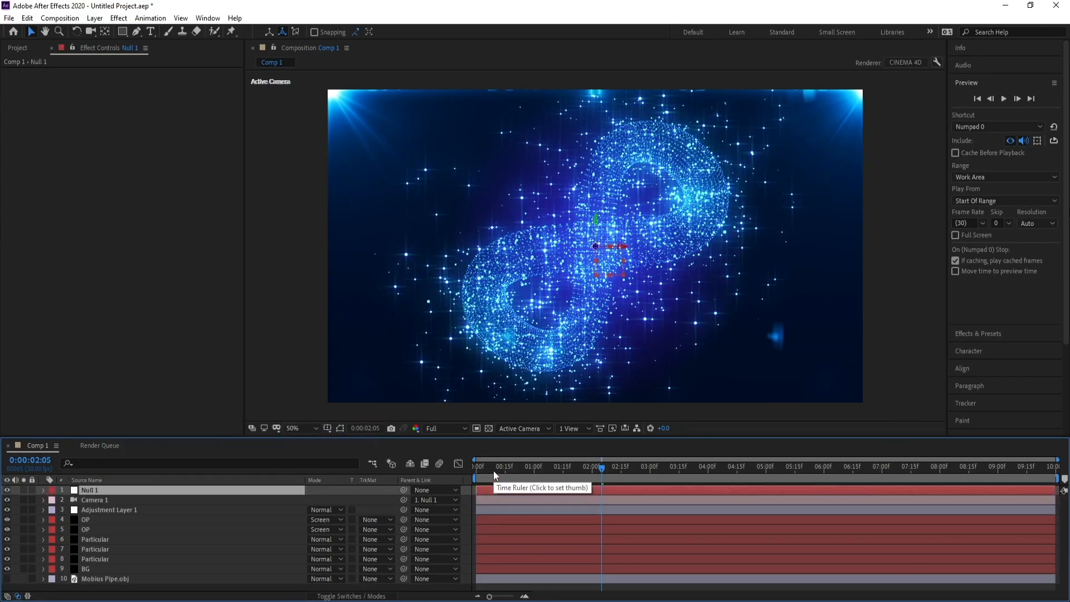
Shift the three Particular layers earlier so they start before 0:00:00:00, and extend their out points to the composition's end.
left_click_drag(493, 470, 400, 476)
left_click(89, 560)
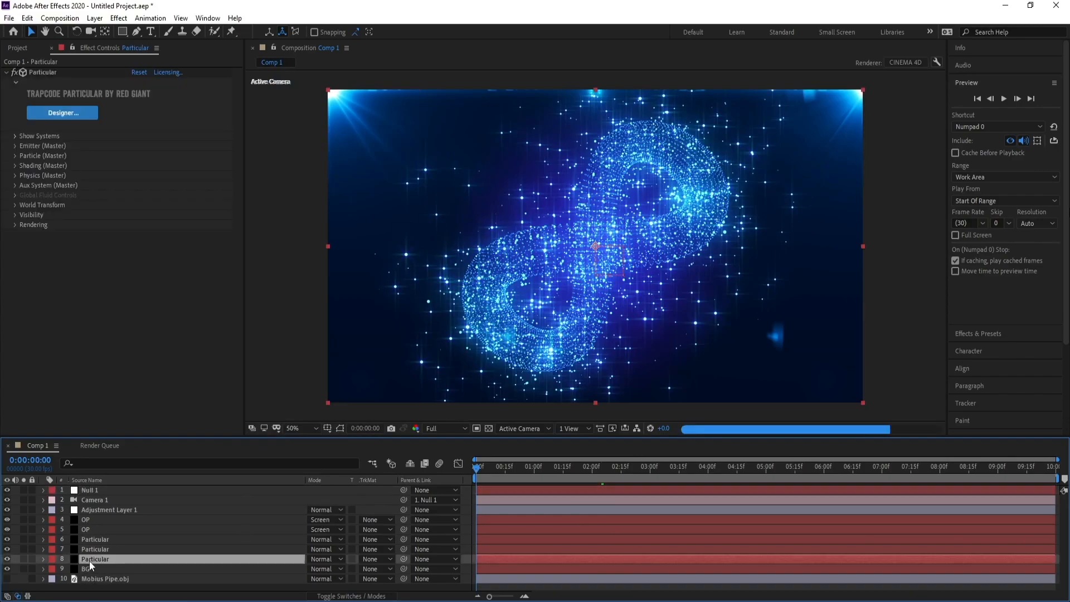
left_click(95, 551, "ctrl")
left_click(96, 540, "ctrl")
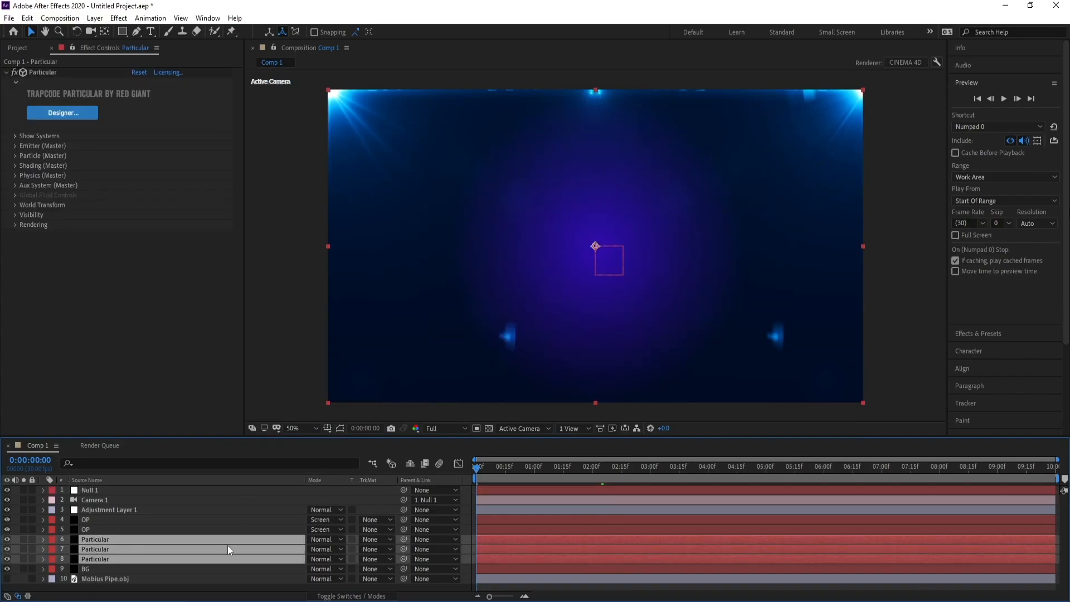
left_click_drag(518, 544, 478, 546)
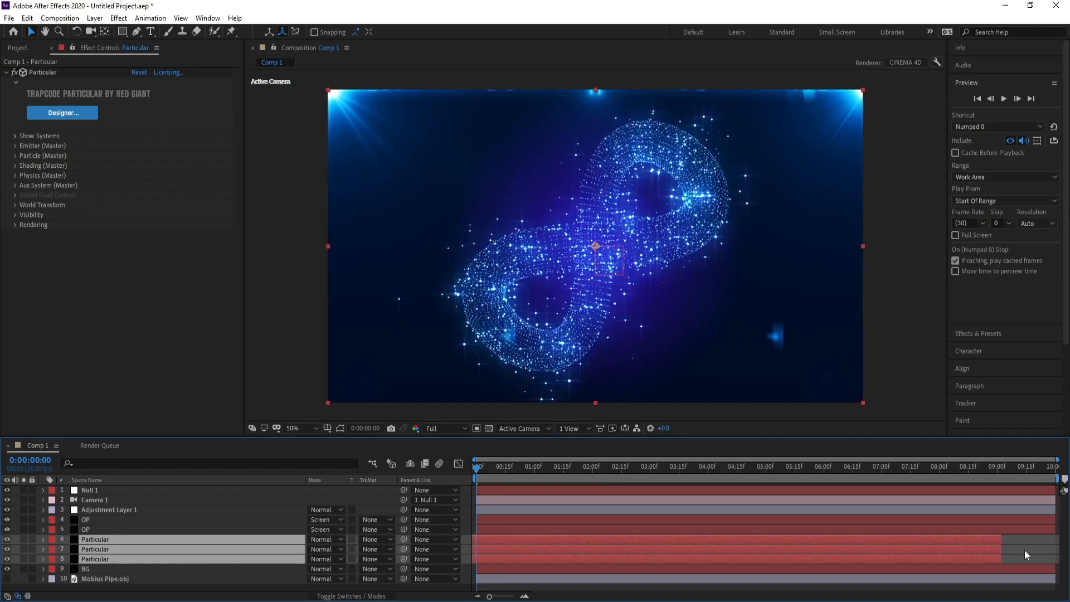
left_click_drag(1040, 551, 1067, 549)
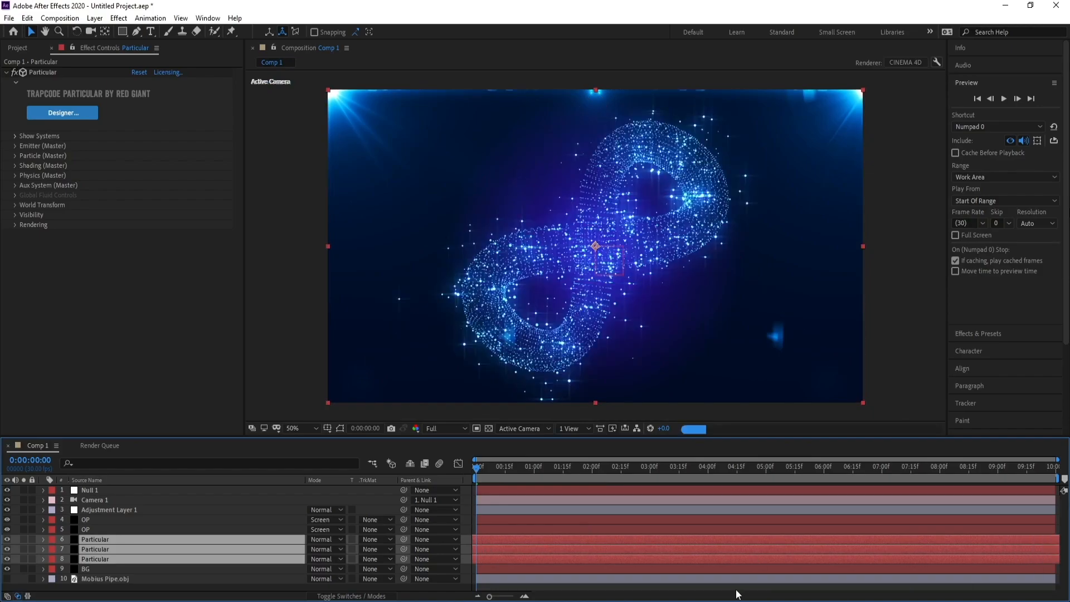
left_click_drag(556, 558, 543, 559)
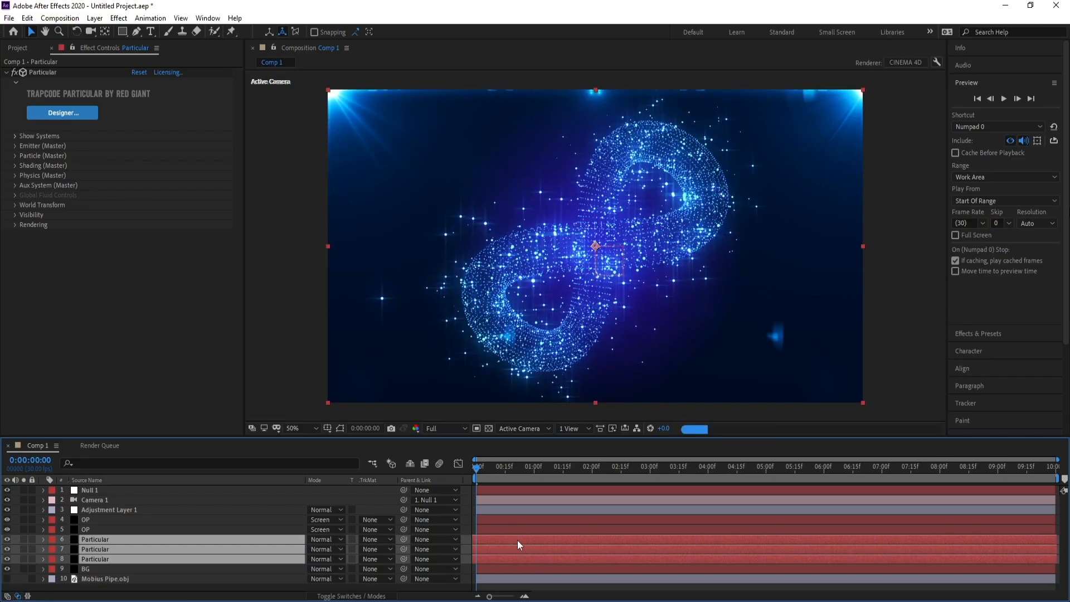
Keyframe the orbit null's Y Rotation from 0 at 0:00:00:00 to one full revolution at 0:00:09:29, and preview the animation.
left_click(84, 491)
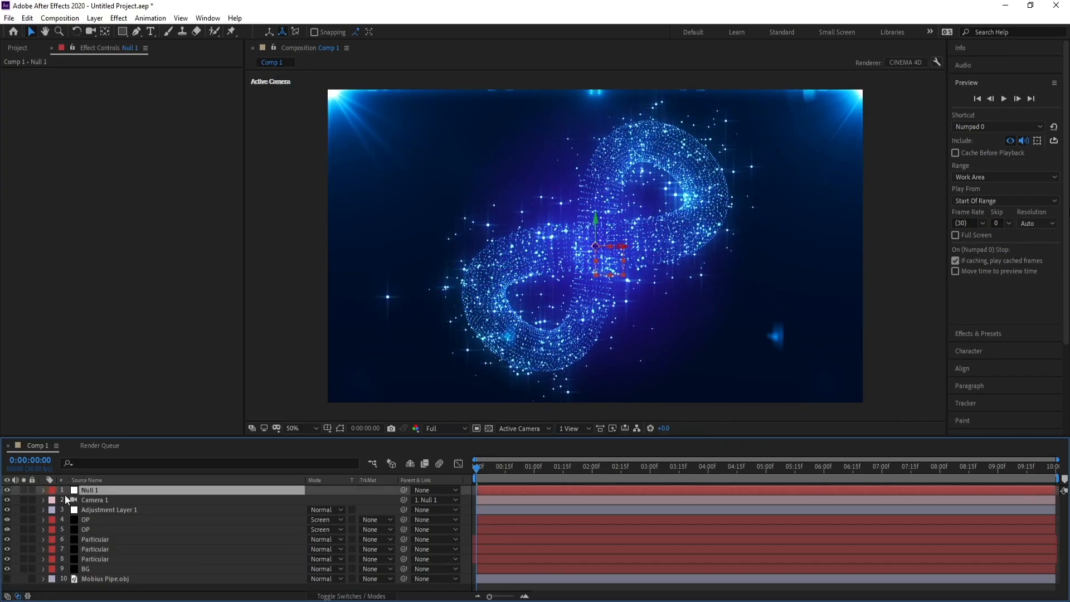
key("r")
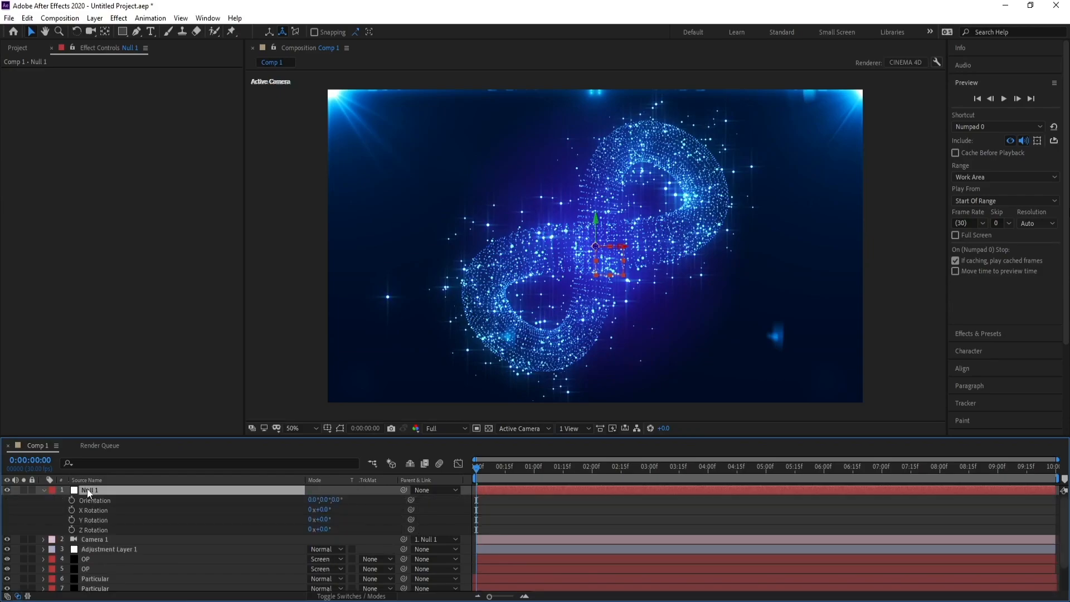
left_click(72, 519)
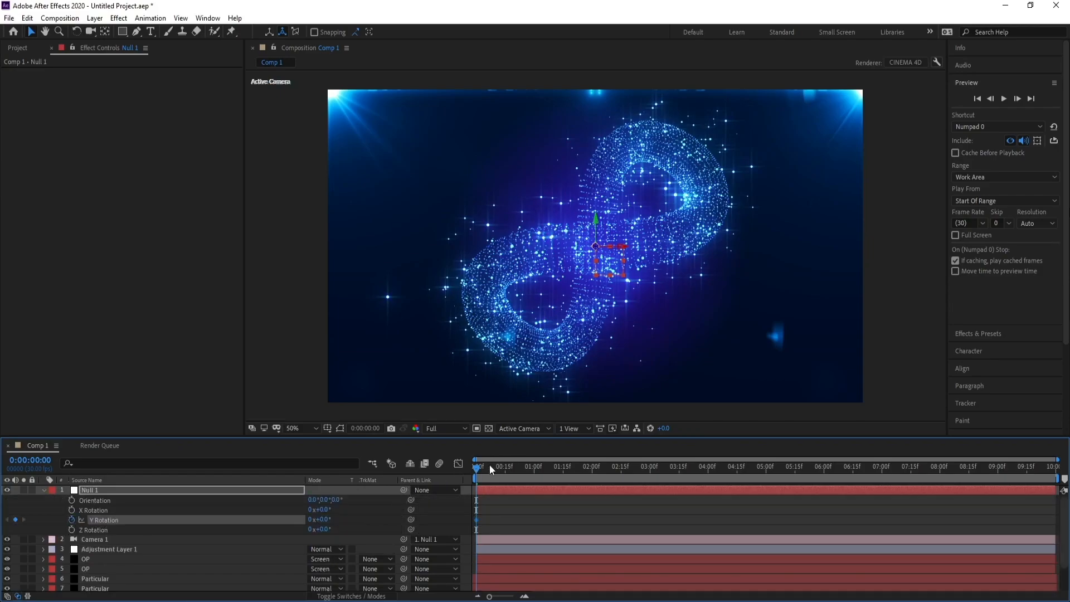
left_click_drag(489, 466, 1053, 466)
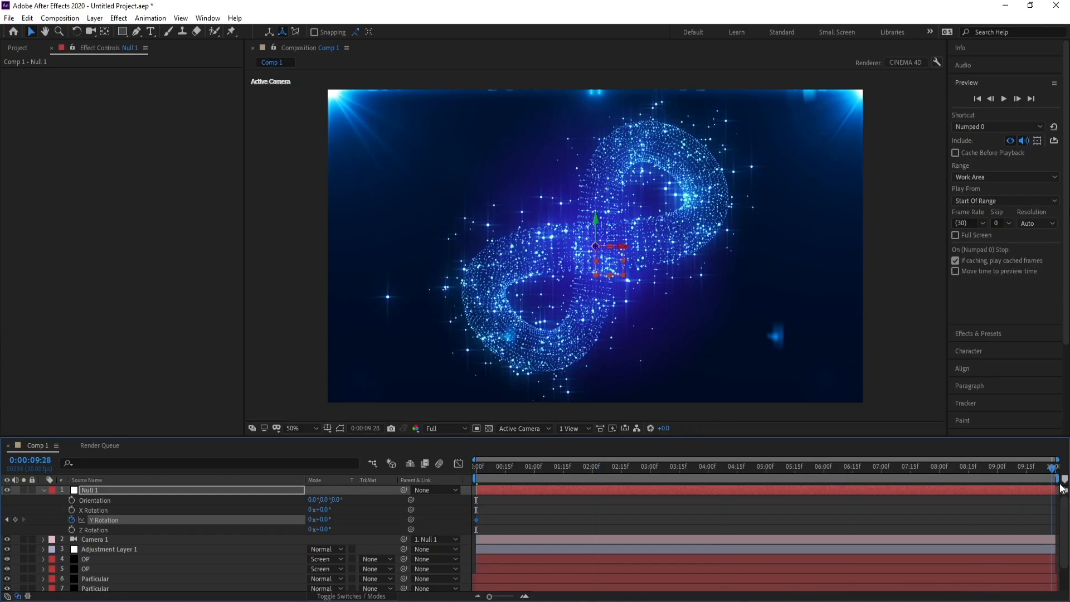
left_click(309, 520)
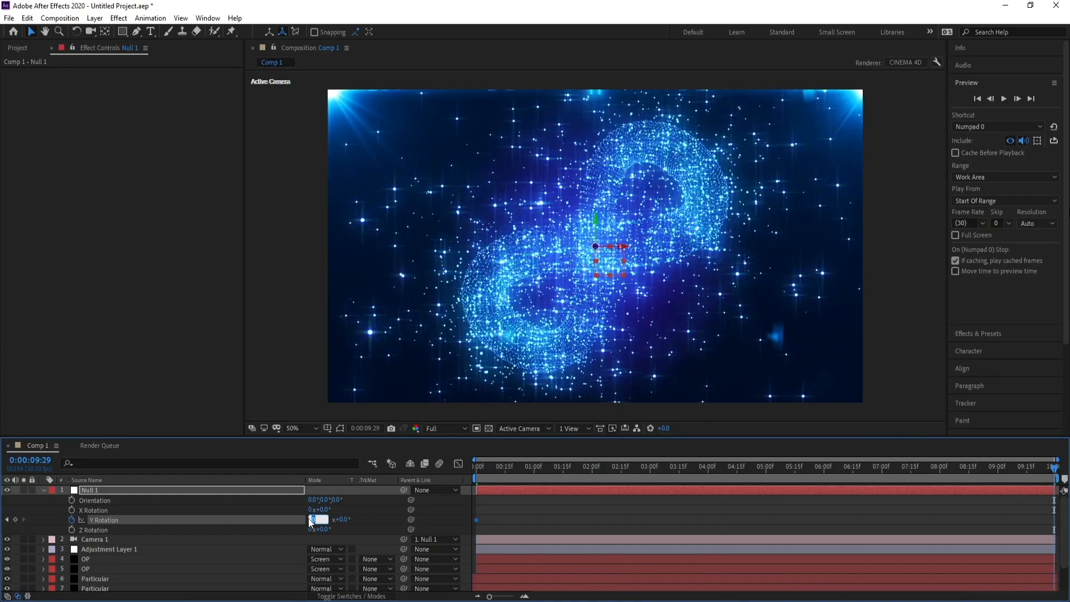
type("1")
key("Return")
key("space")
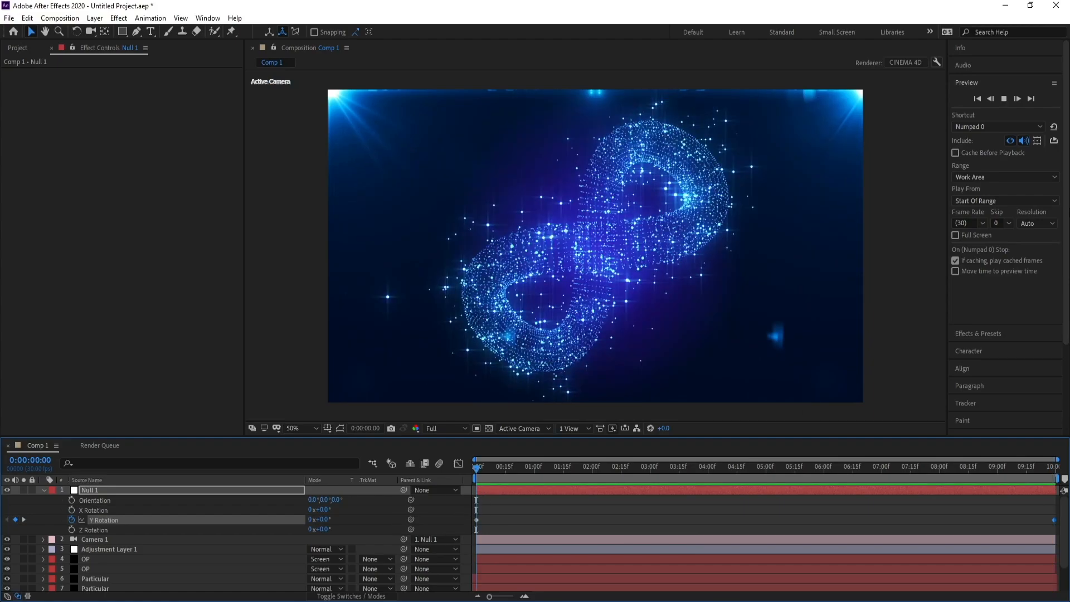